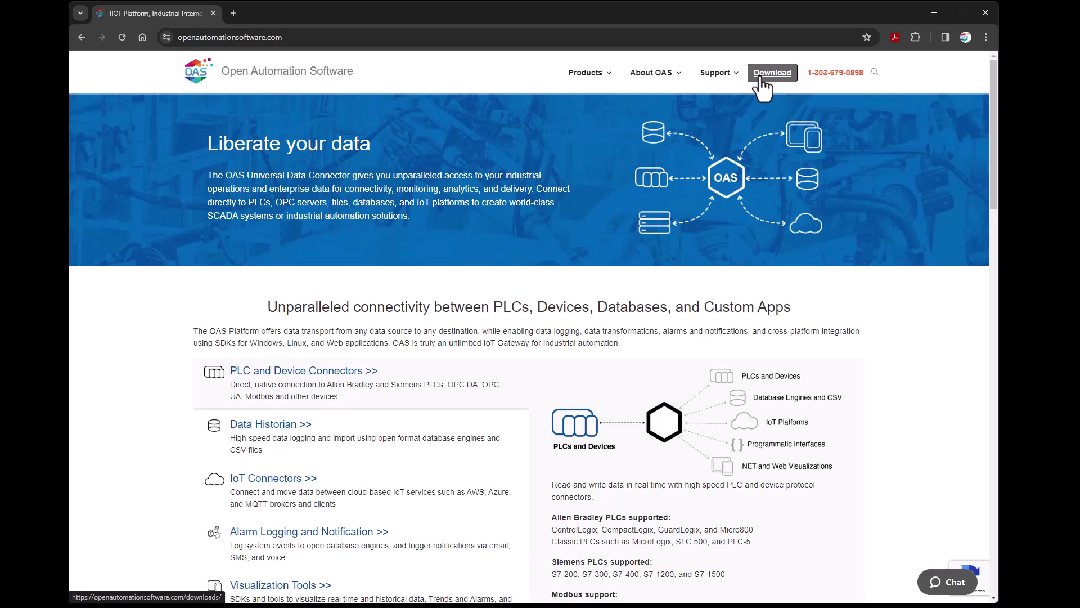
- Open the OAS Knowledge Base and expand the Sparkplug B topic under Data Sources
mouse_move(737, 82)
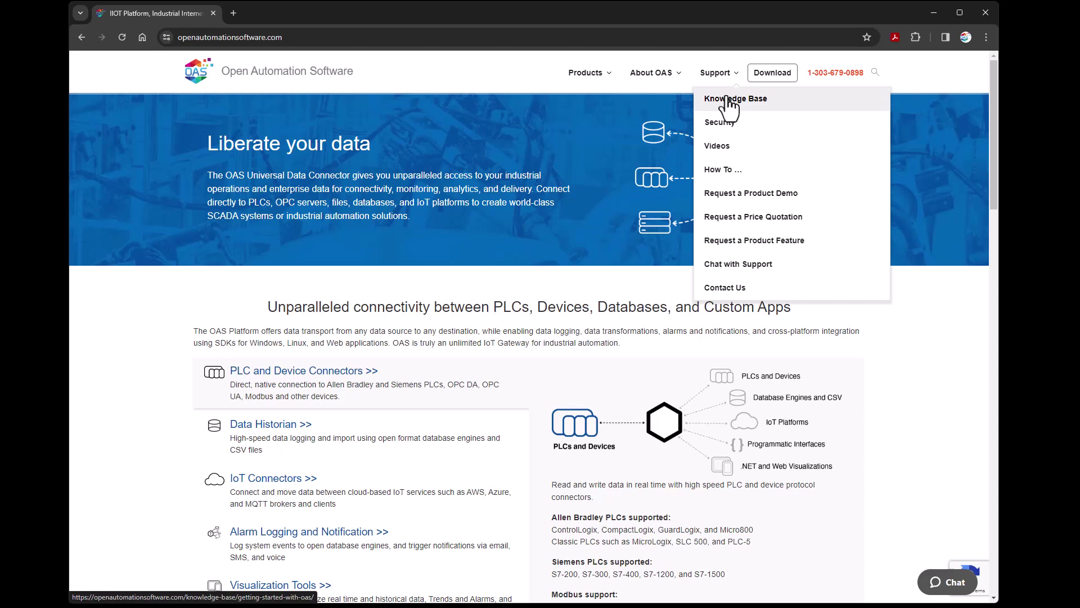
left_click(730, 101)
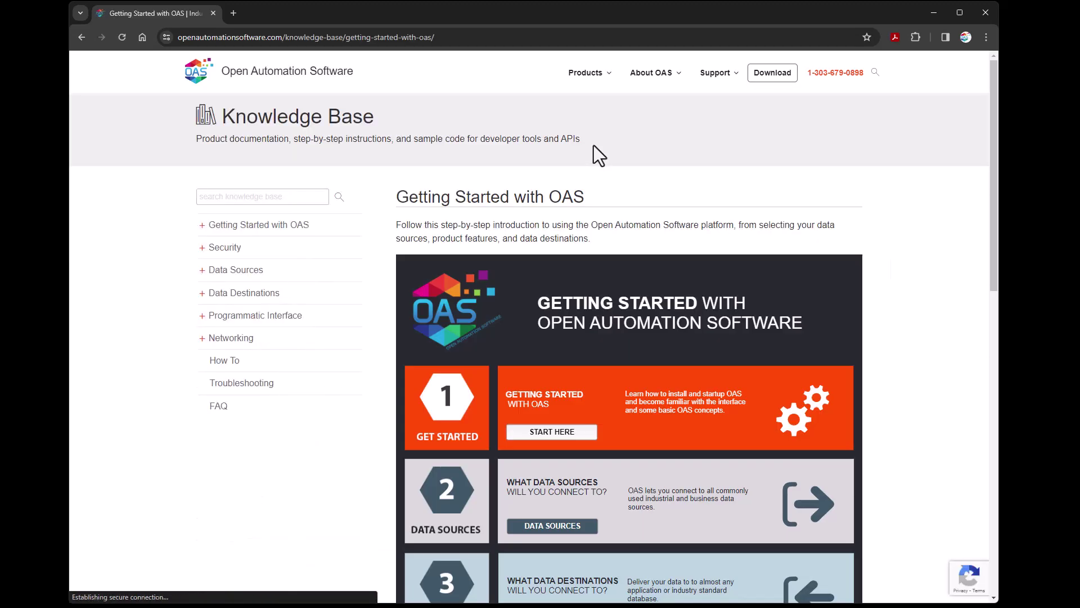
left_click(204, 285)
scroll(200, 297, "down", 5)
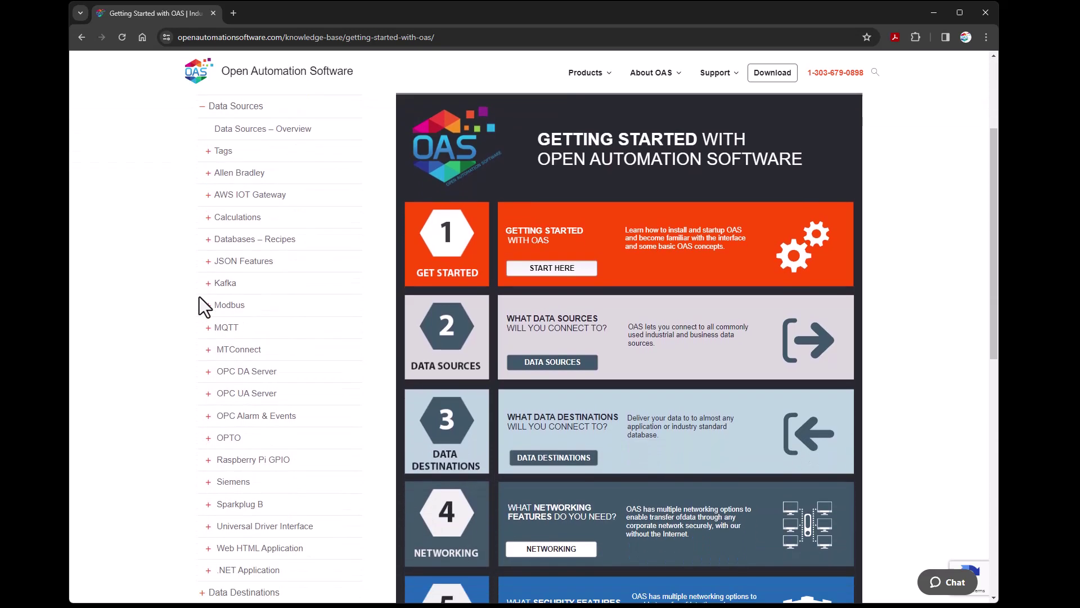
scroll(198, 302, "down", 1)
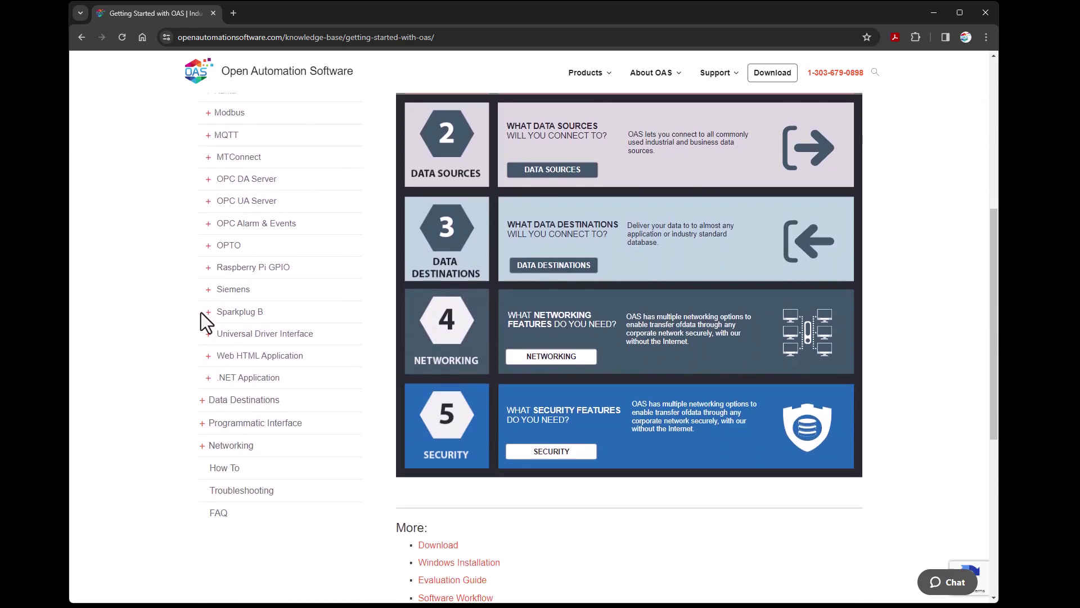
left_click(207, 315)
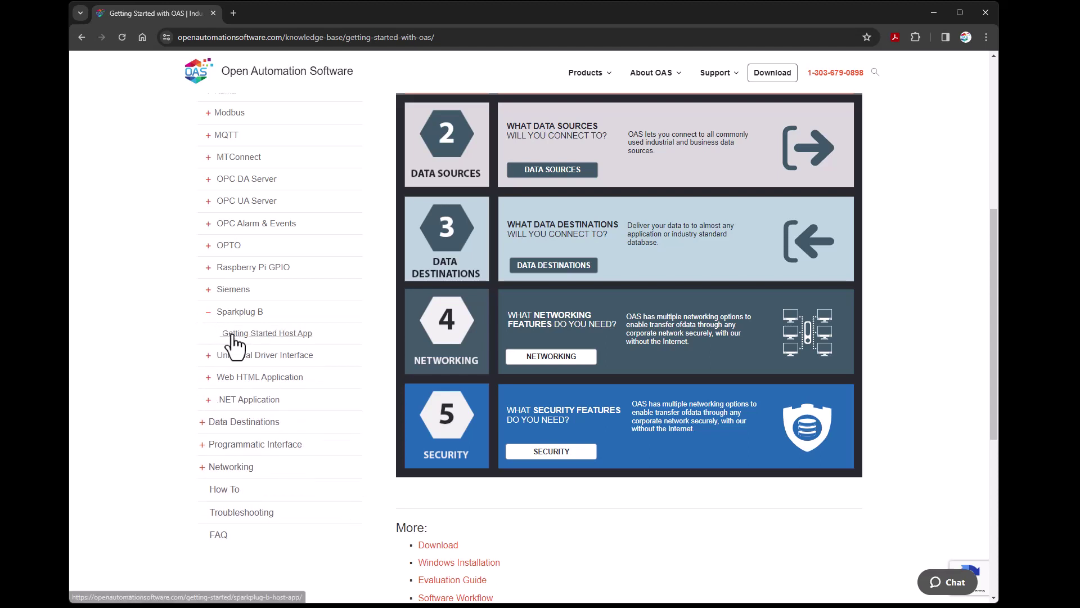
- Expand the Data Destinations section of the Knowledge Base and its Sparkplug B topic
left_click(206, 431)
scroll(227, 428, "down", 6)
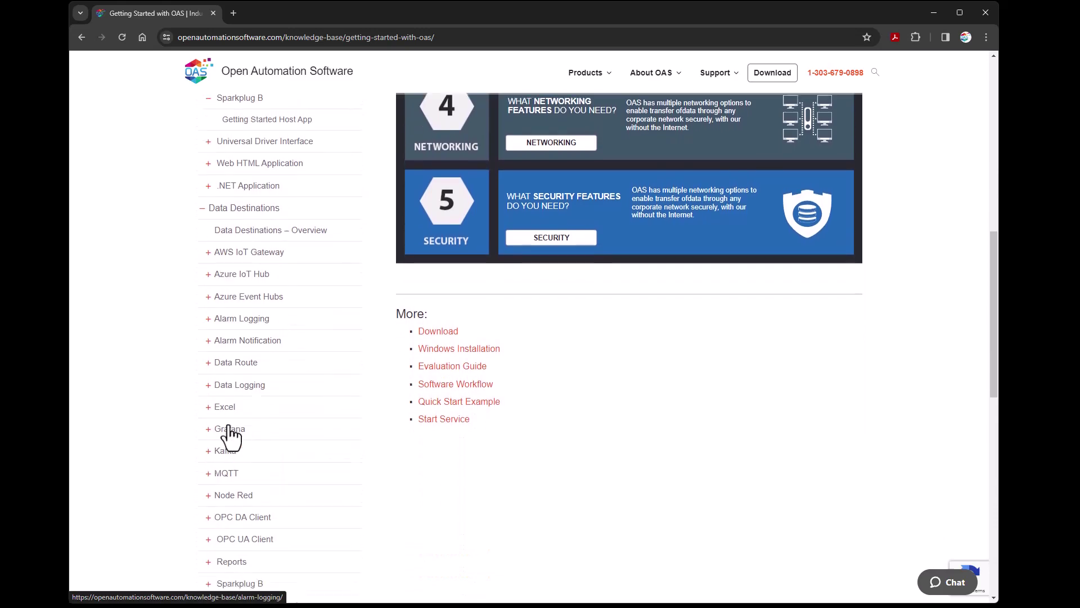
scroll(231, 427, "down", 2)
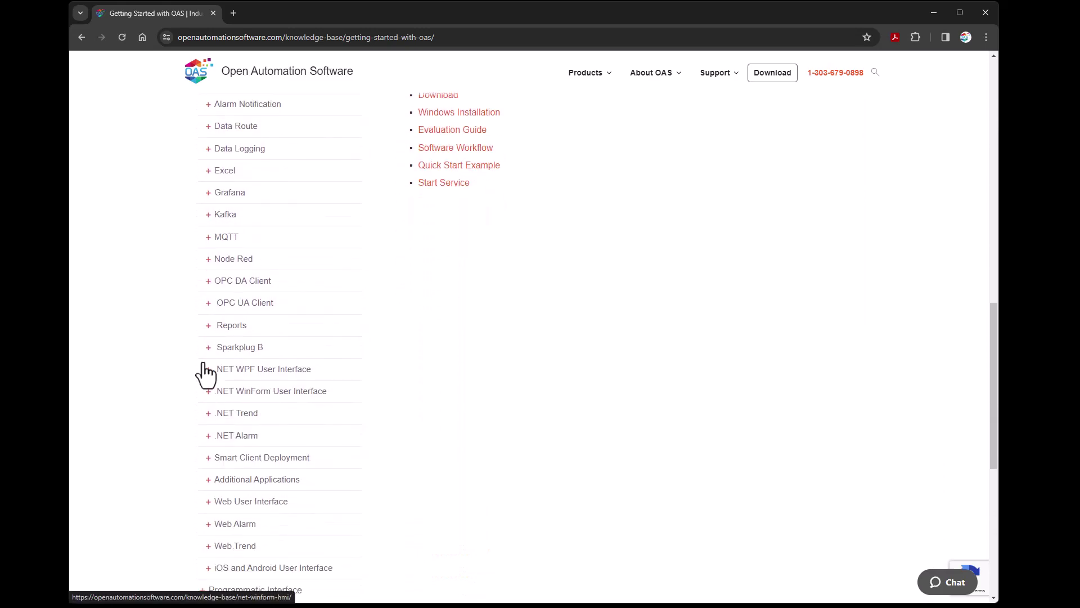
left_click(207, 350)
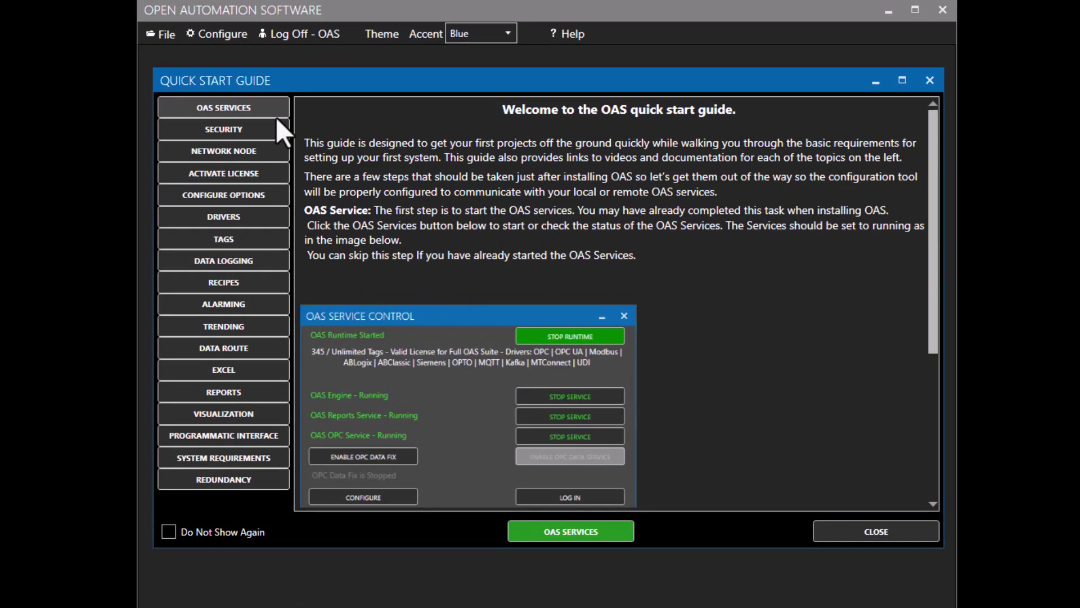
- View the OAS Services and Activate License topics in the Quick Start Guide, and close the guide
left_click(280, 116)
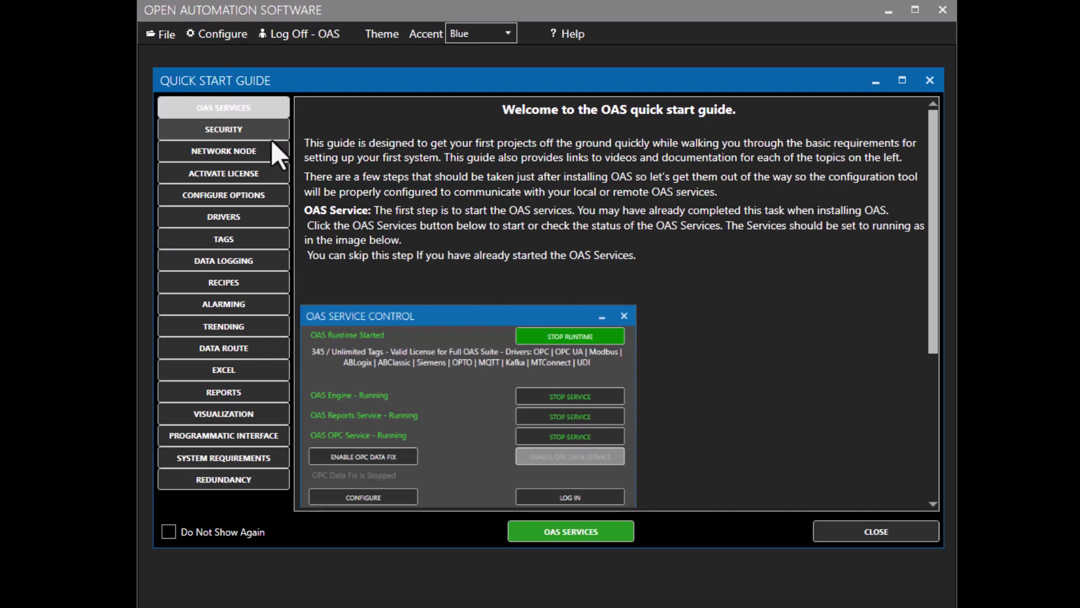
left_click(265, 171)
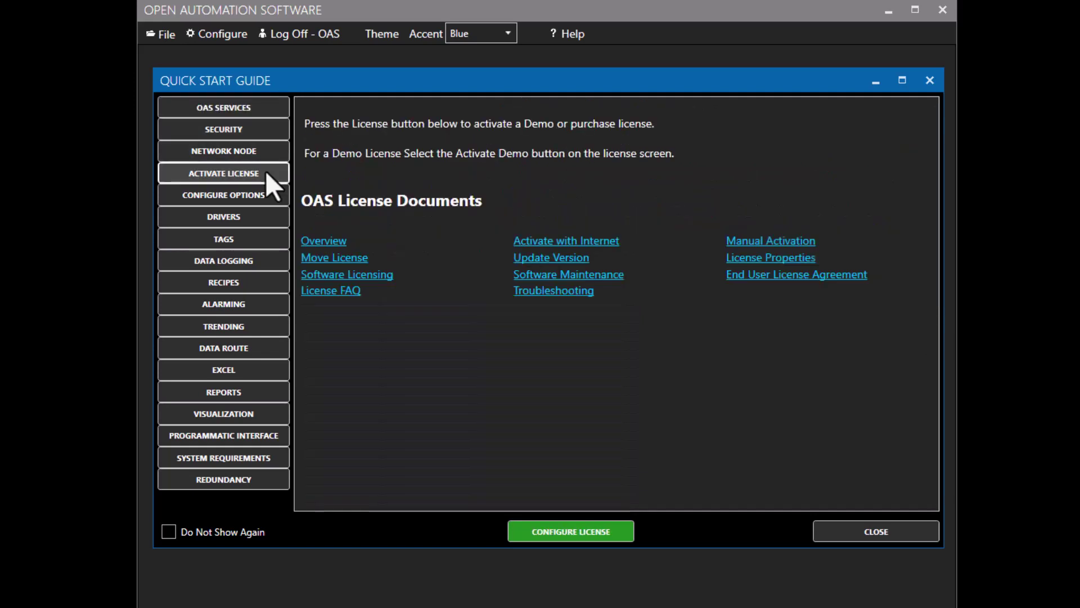
left_click(928, 80)
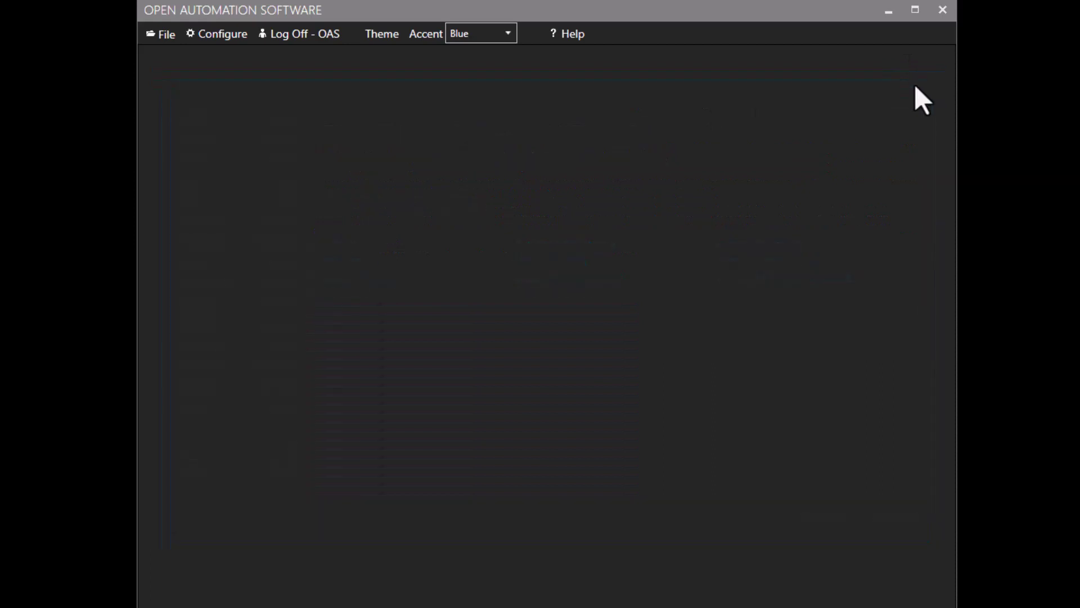
- In the driver configuration, name the new driver interface Edge Node and set its driver to Sparkplug B
left_click(228, 43)
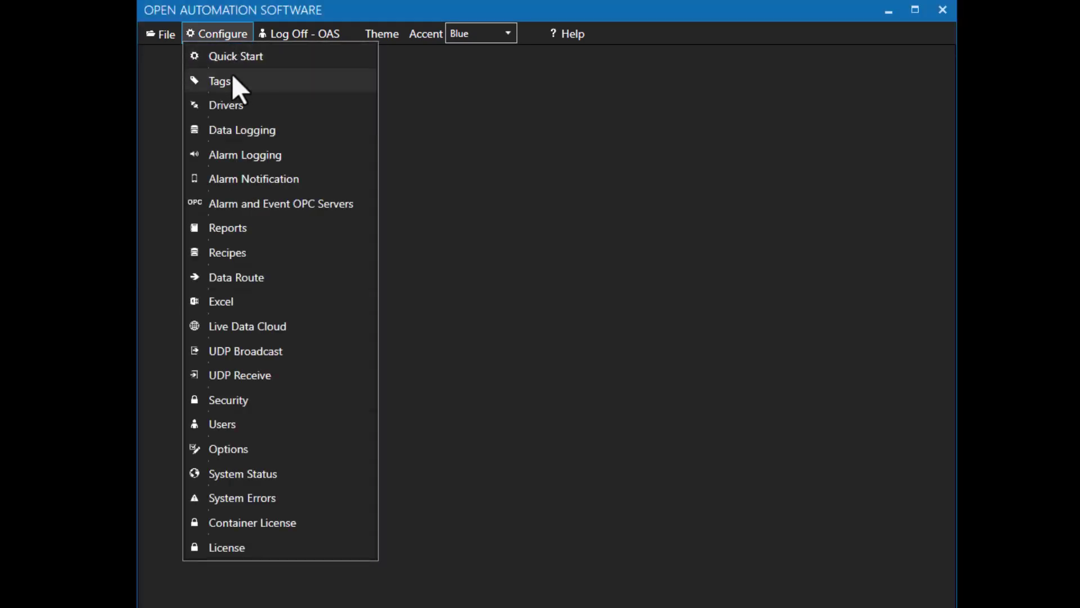
left_click(227, 107)
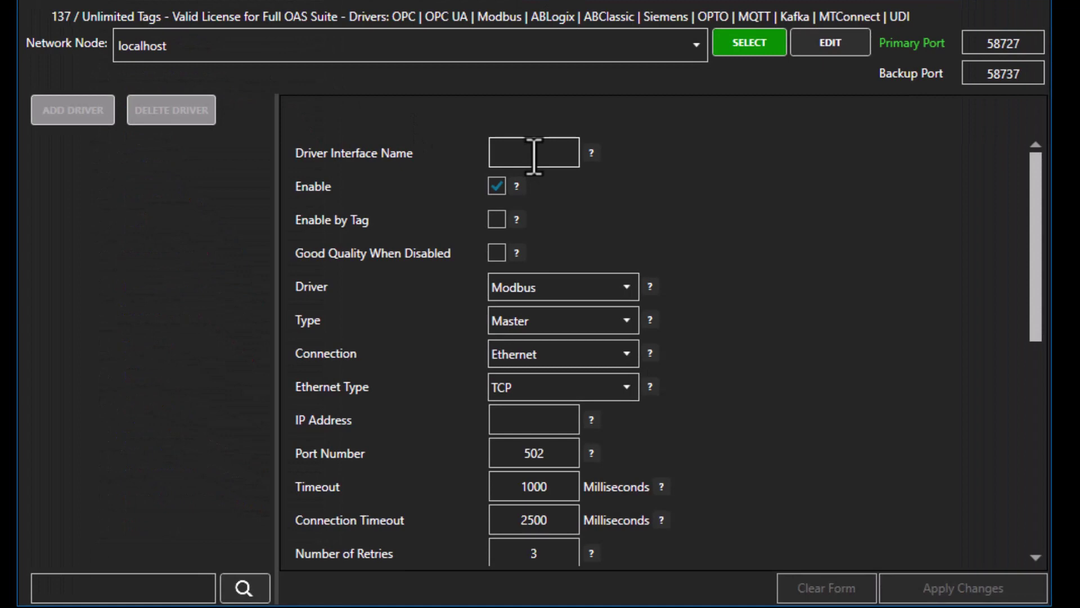
left_click(534, 153)
type("Edge Node")
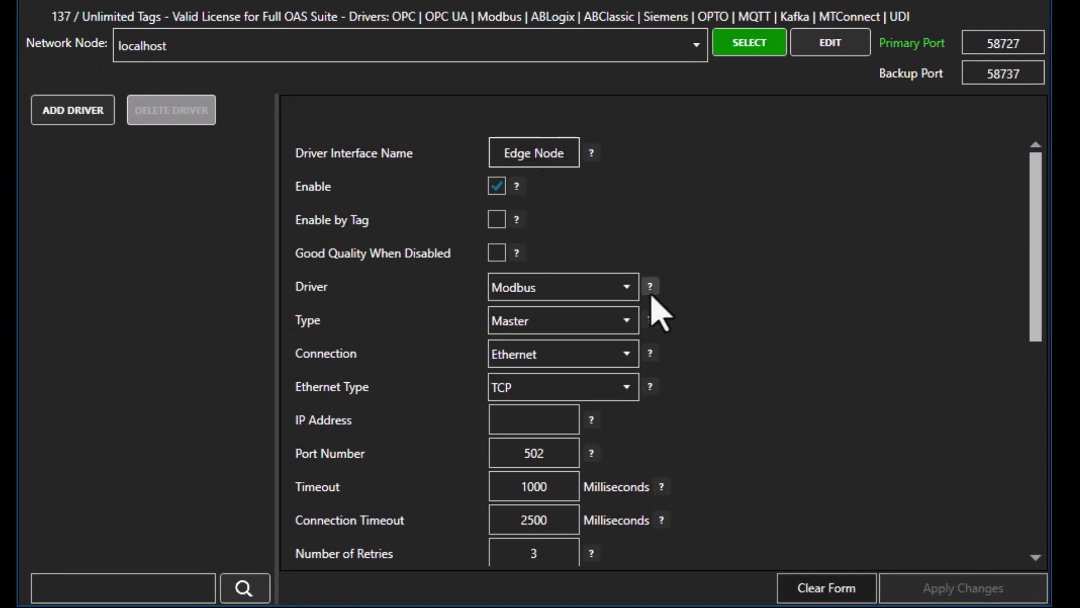
left_click(624, 288)
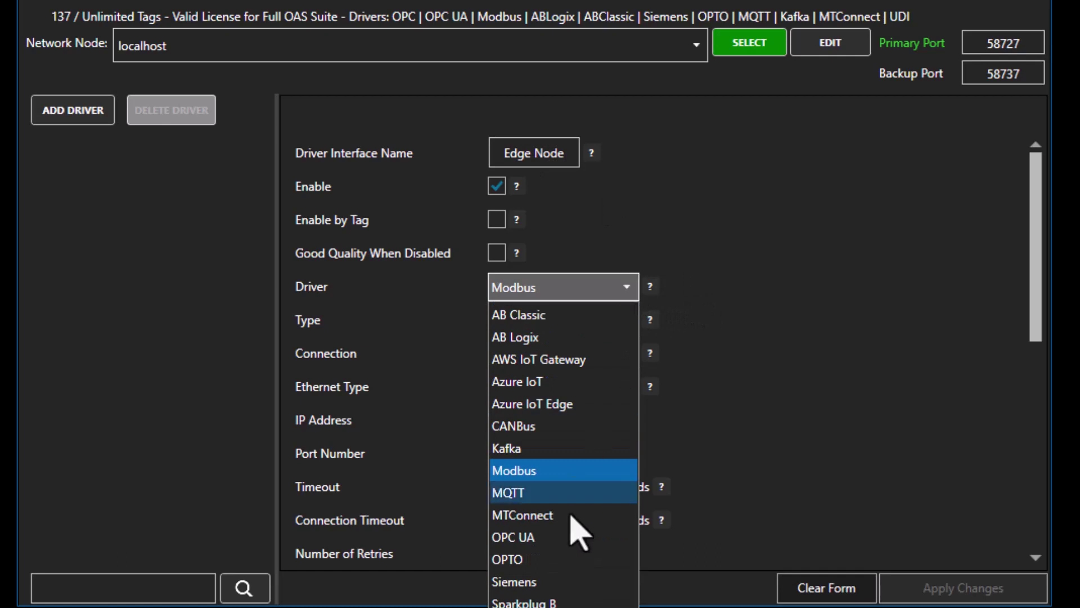
left_click(554, 601)
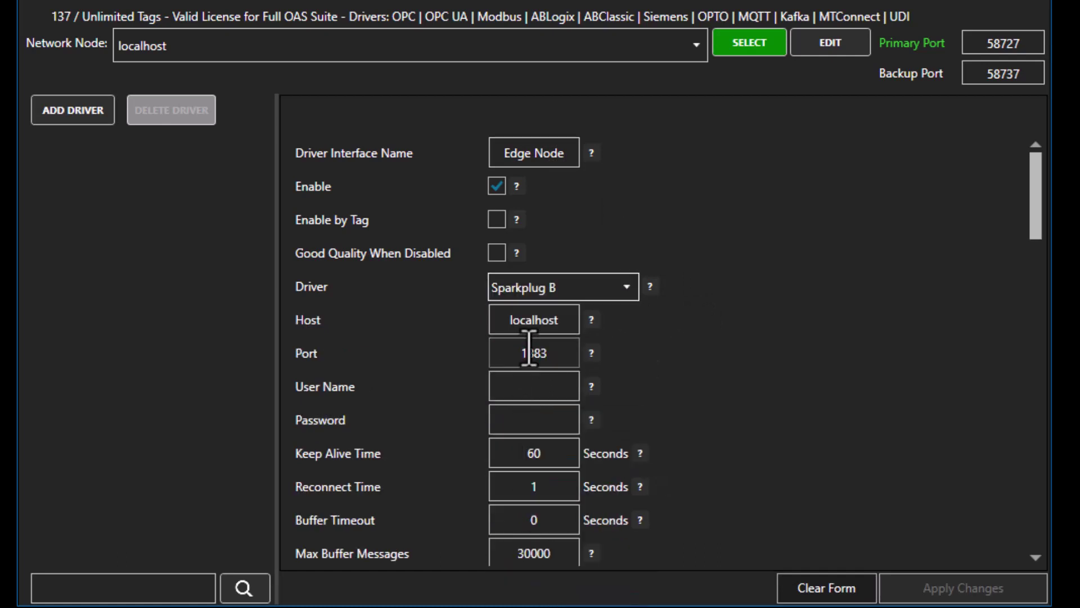
- Check the broker port against the MQTT Broker settings in the configuration options
double_click(539, 325)
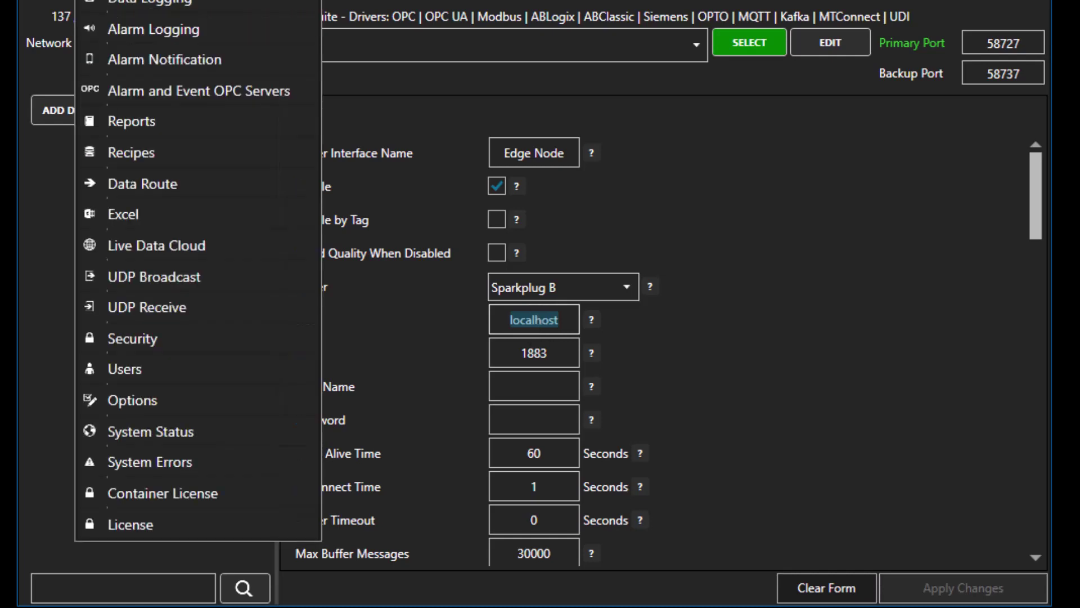
left_click(131, 402)
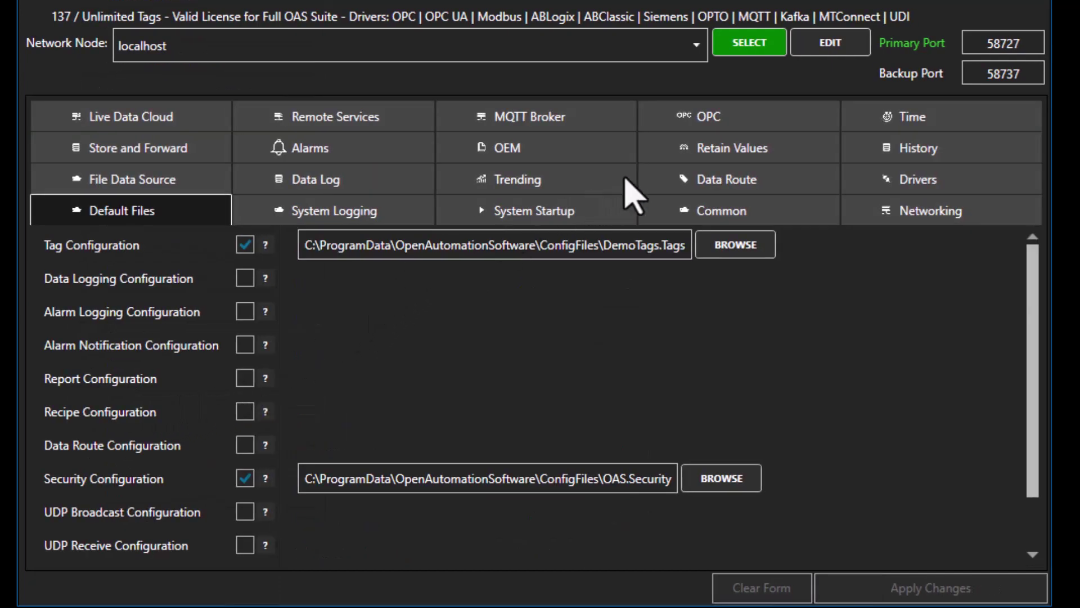
left_click(575, 129)
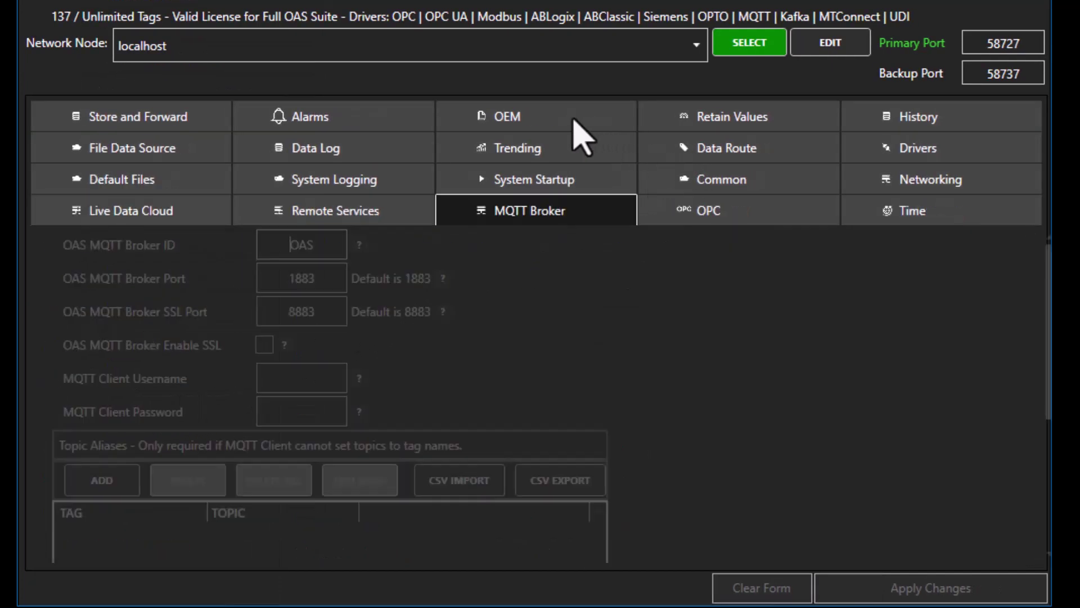
double_click(285, 280)
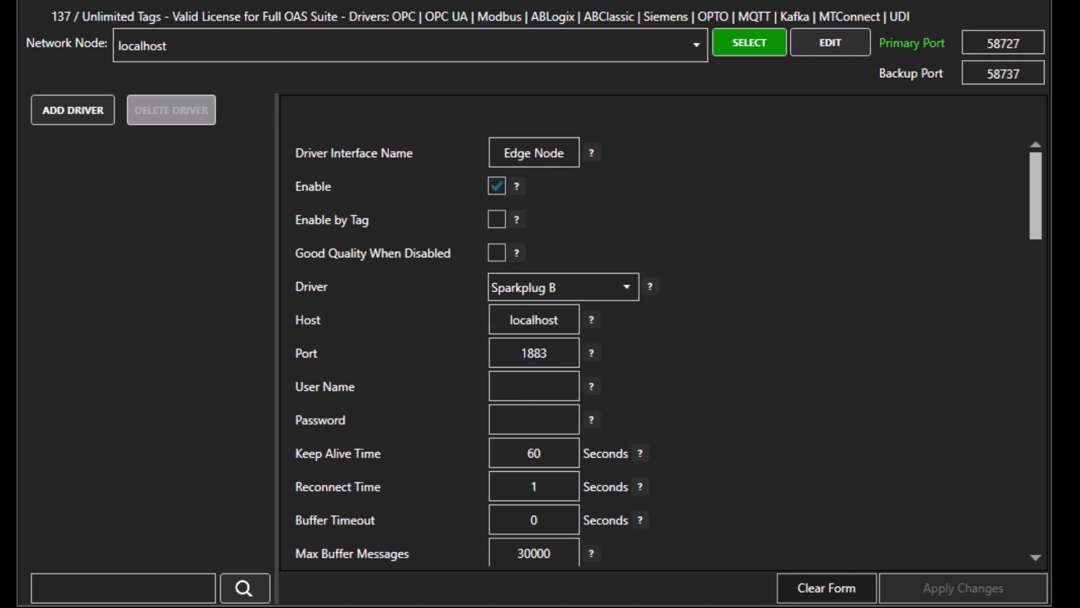
- In the Edge Node driver settings, paste the broker password and set the user name to OAS
left_click(517, 417)
key("ctrl+v")
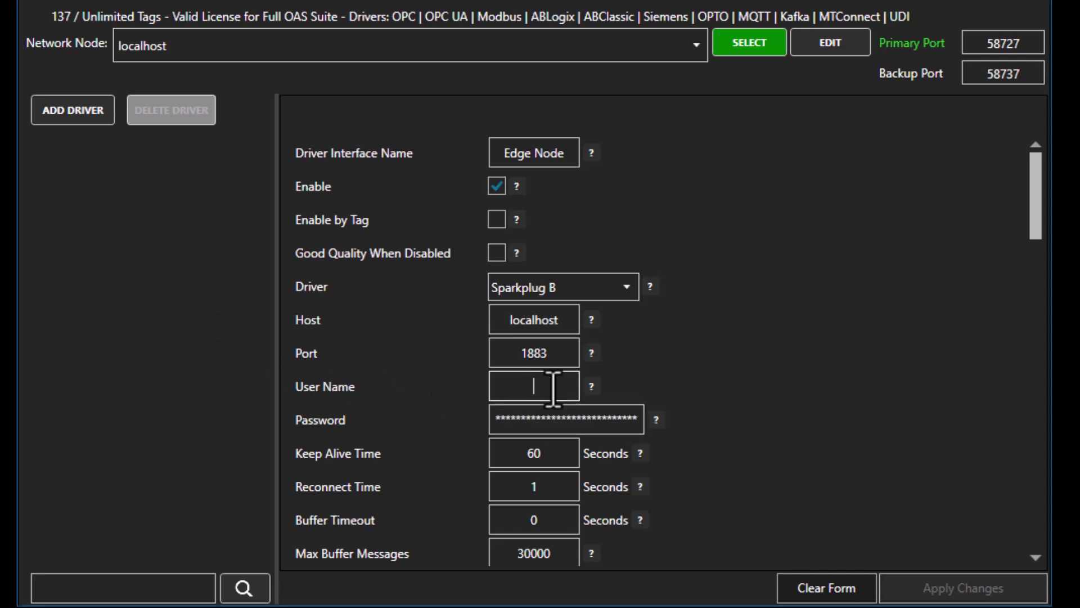
left_click(564, 396)
type("OAS")
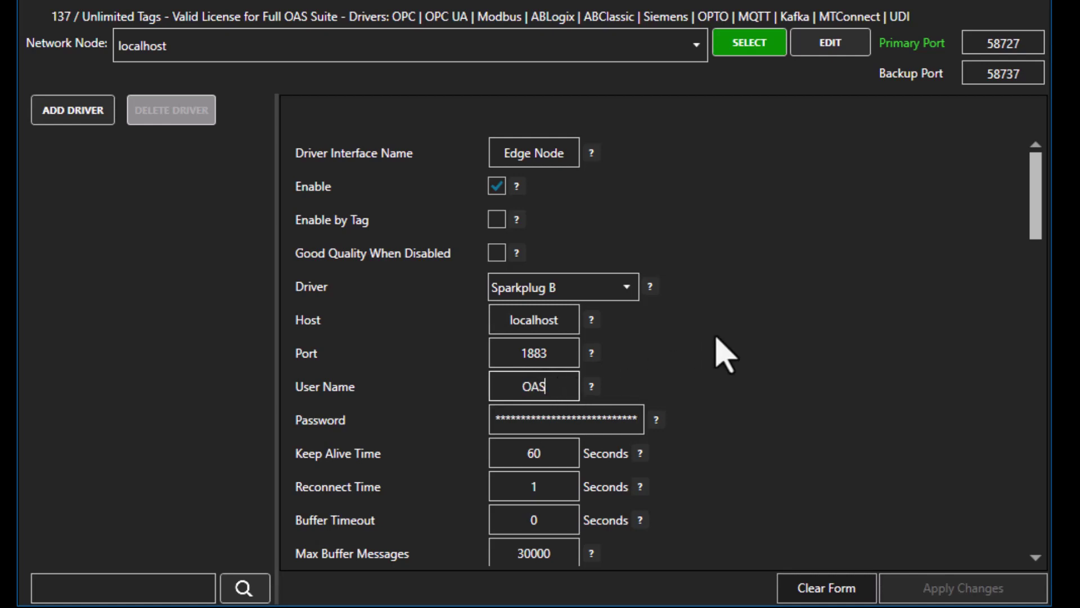
- Enable SSL/TLS to inspect the certificate settings with and without Create Certificate, and disable SSL/TLS again
scroll(723, 349, "down", 3)
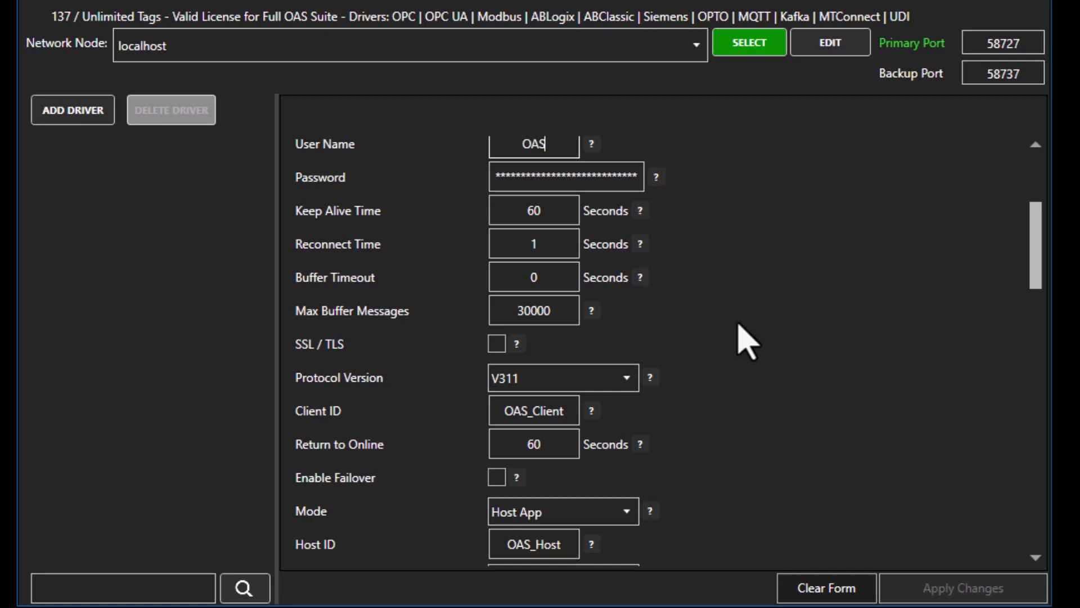
scroll(739, 338, "down", 2)
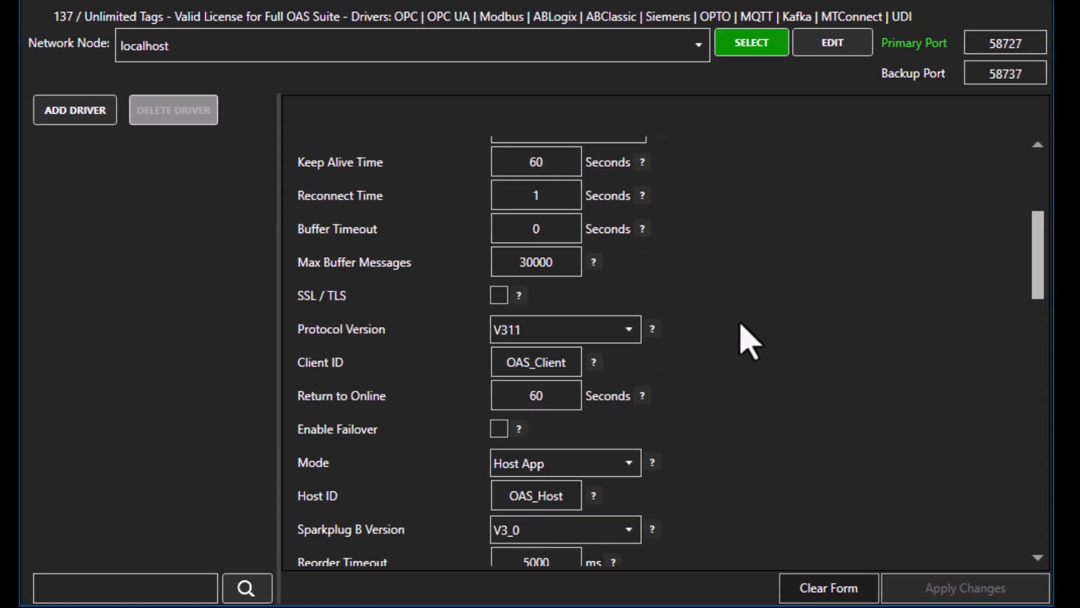
left_click(499, 297)
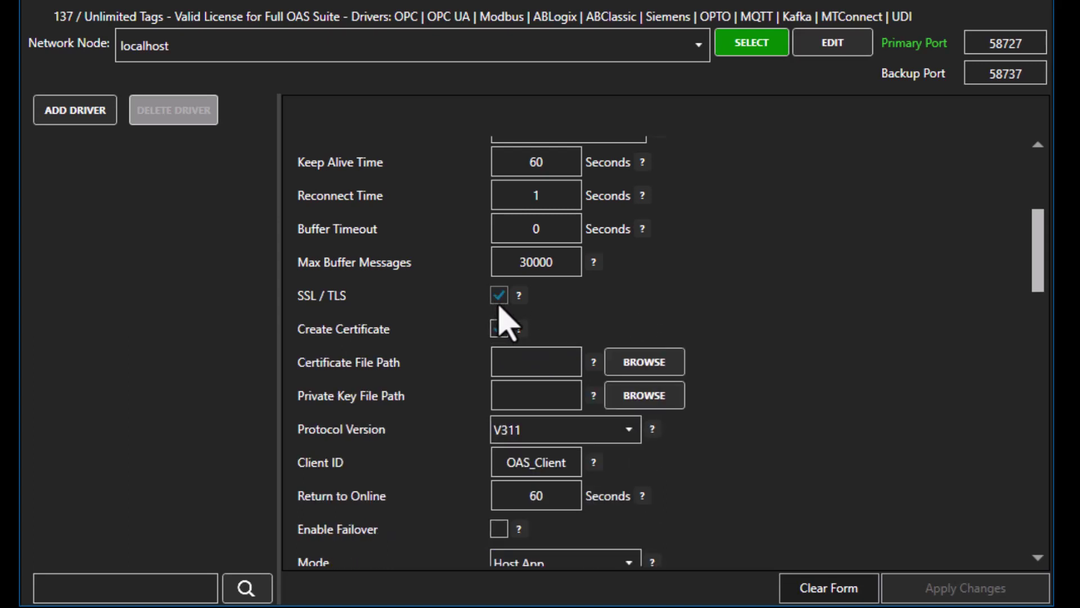
left_click(499, 328)
left_click(499, 328)
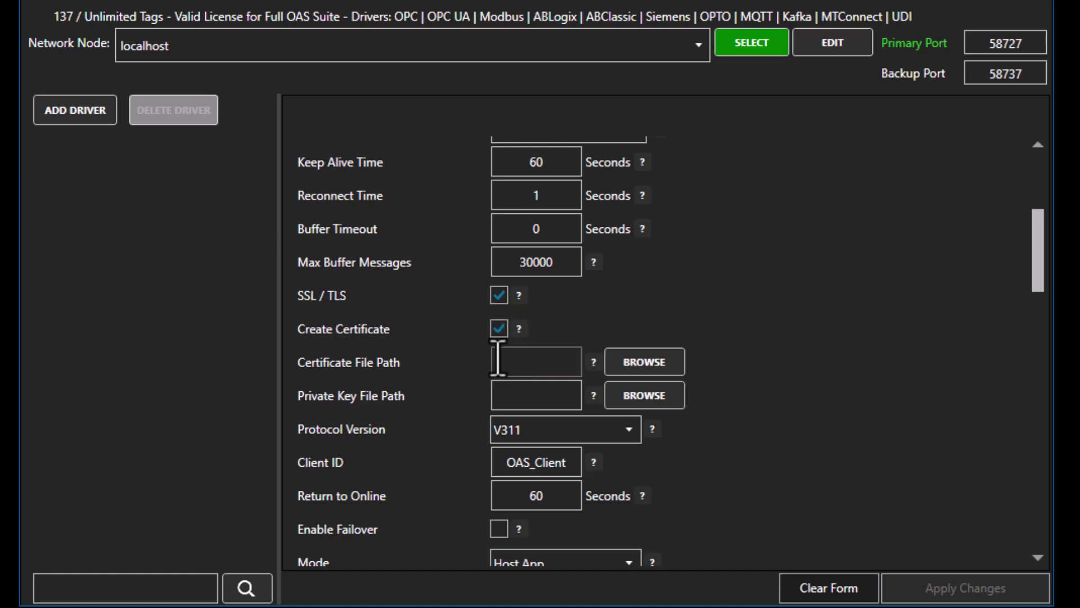
left_click(499, 328)
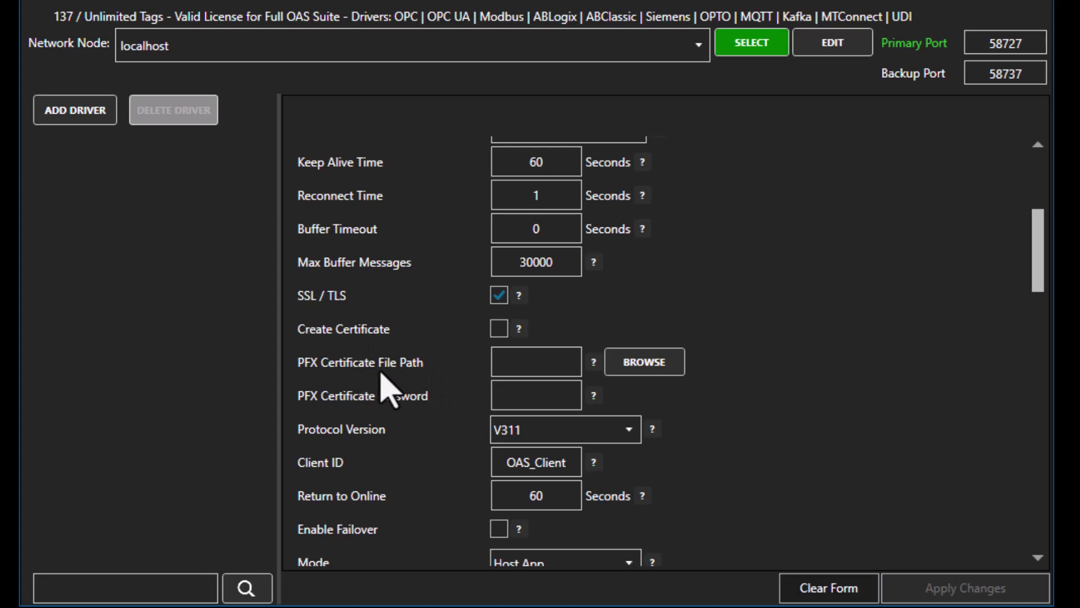
left_click(498, 294)
- Set the driver's protocol version to V500 and its client ID to OAS_Node
left_click(573, 337)
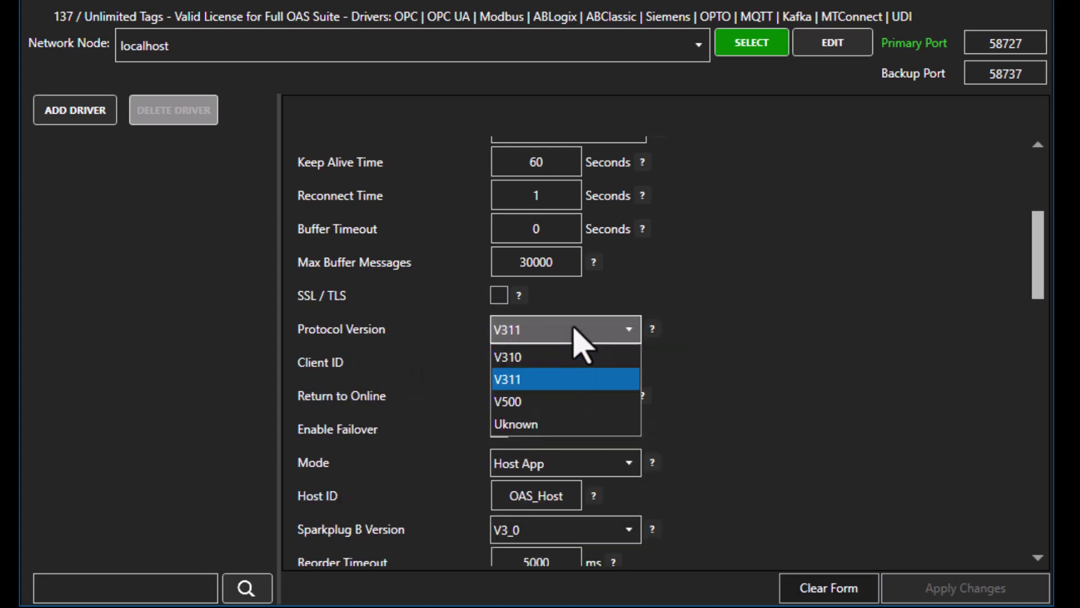
left_click(523, 401)
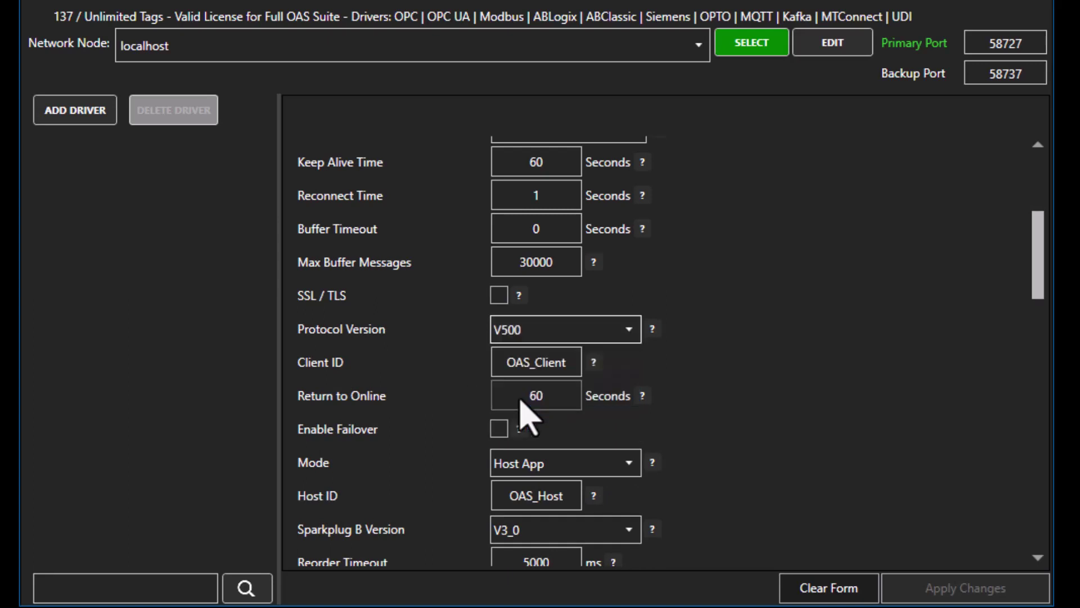
left_click(539, 362)
key("shift+End")
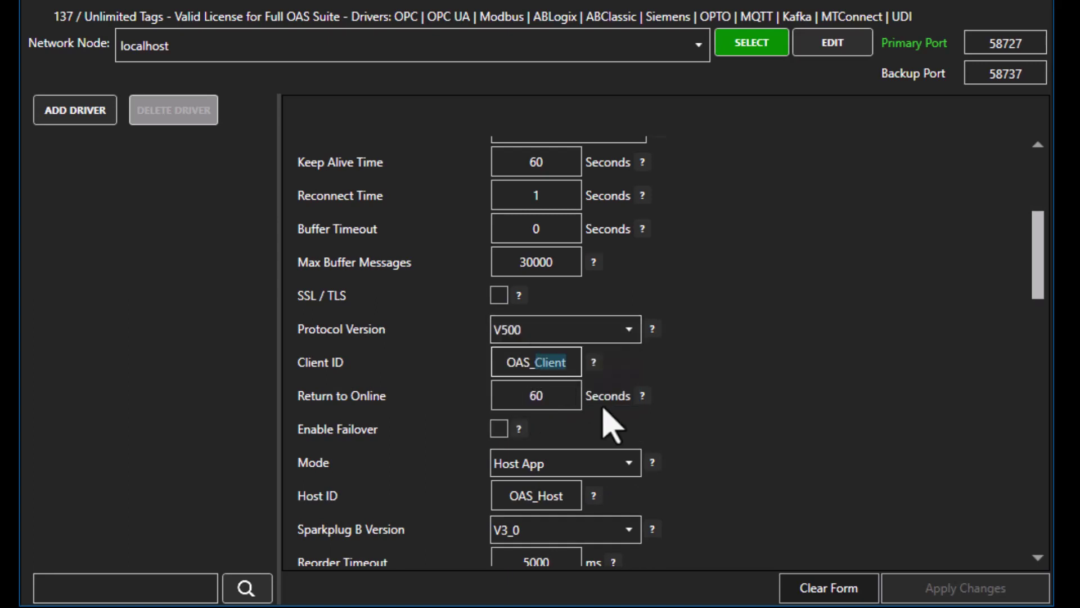
type("Node")
- Set the driver's mode to Edge Node and its host mode to Remote Hosted
scroll(758, 360, "down", 1)
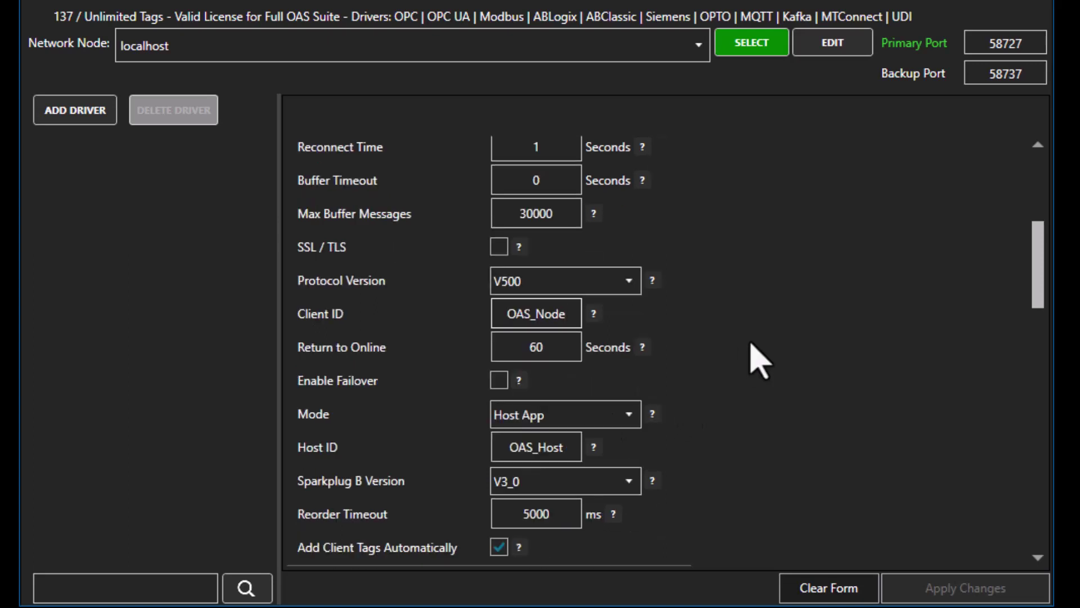
scroll(758, 360, "down", 2)
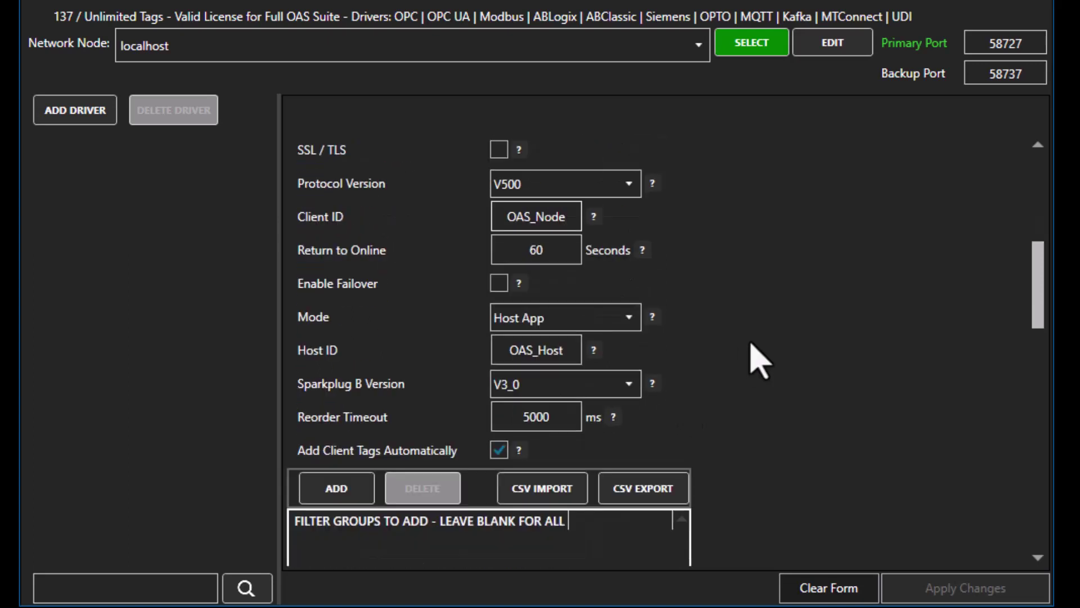
left_click(634, 324)
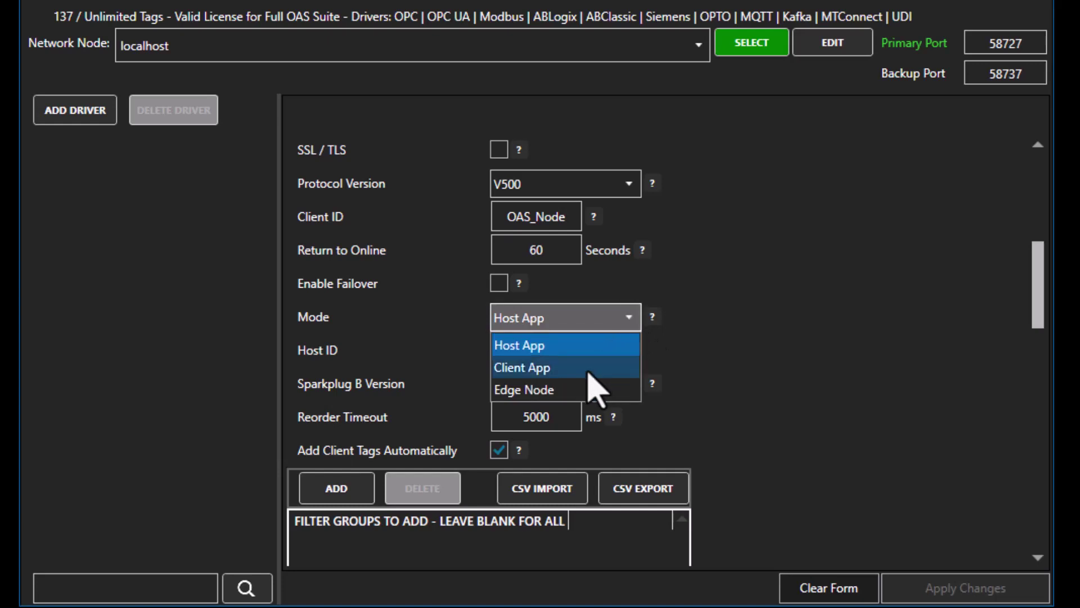
left_click(566, 392)
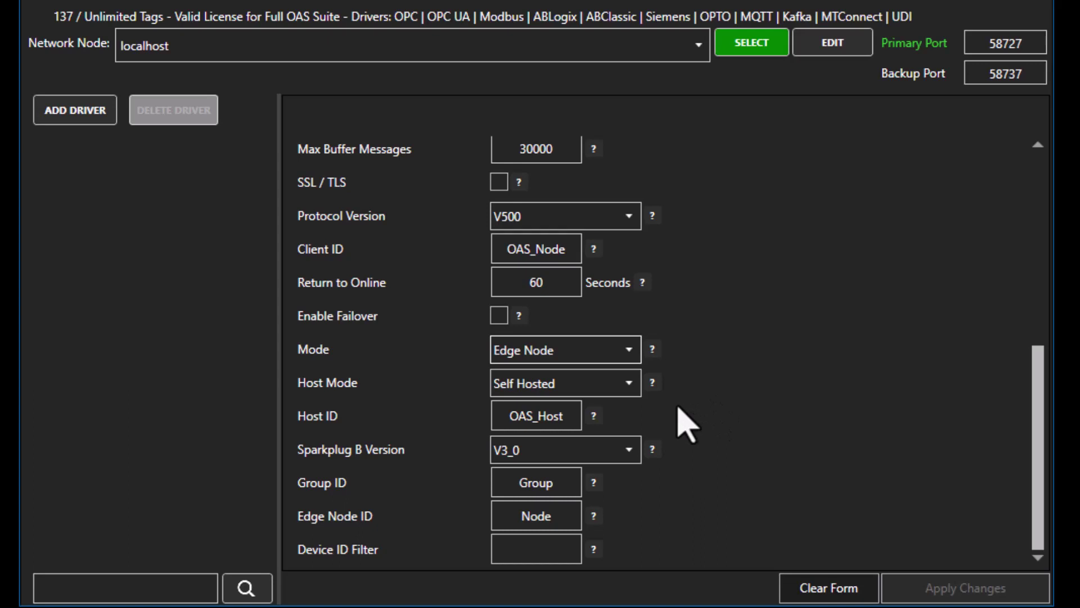
left_click(629, 388)
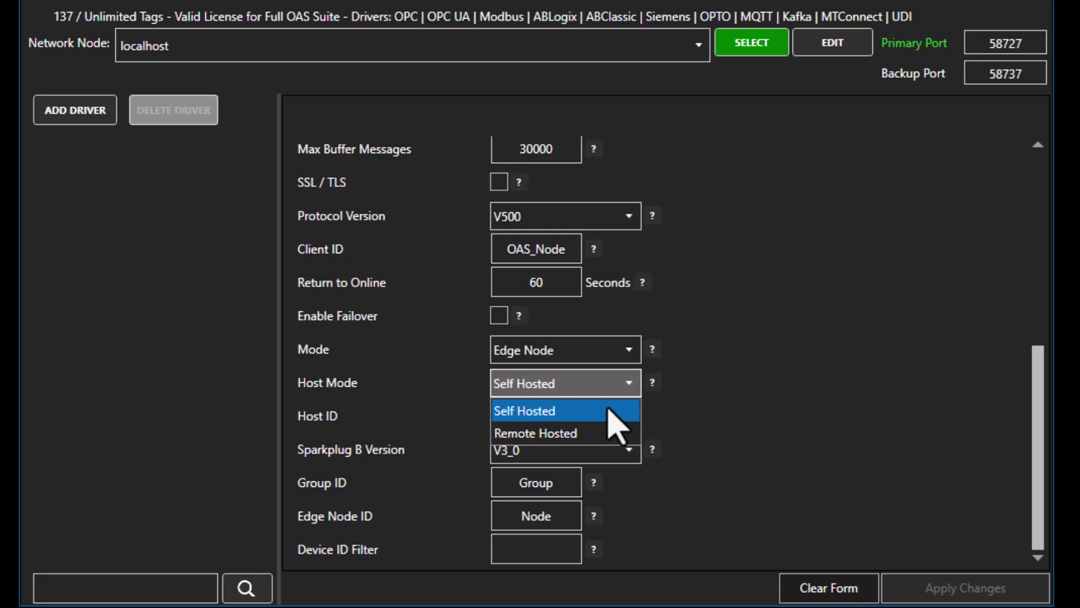
left_click(588, 433)
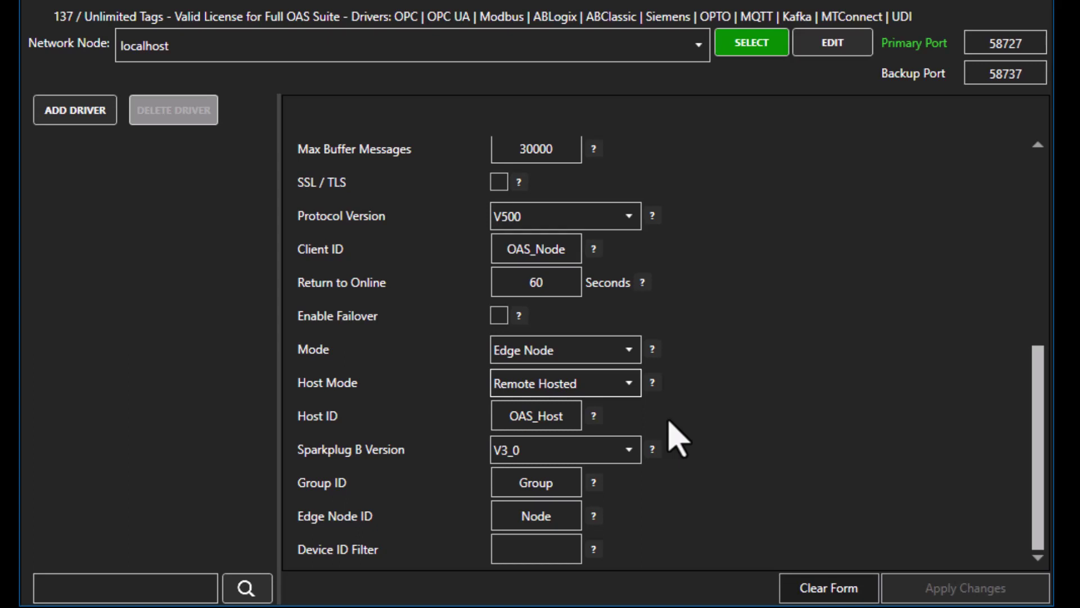
- Check the driver's host ID and choose V3_0 as the Sparkplug B version
left_click_drag(564, 419, 517, 422)
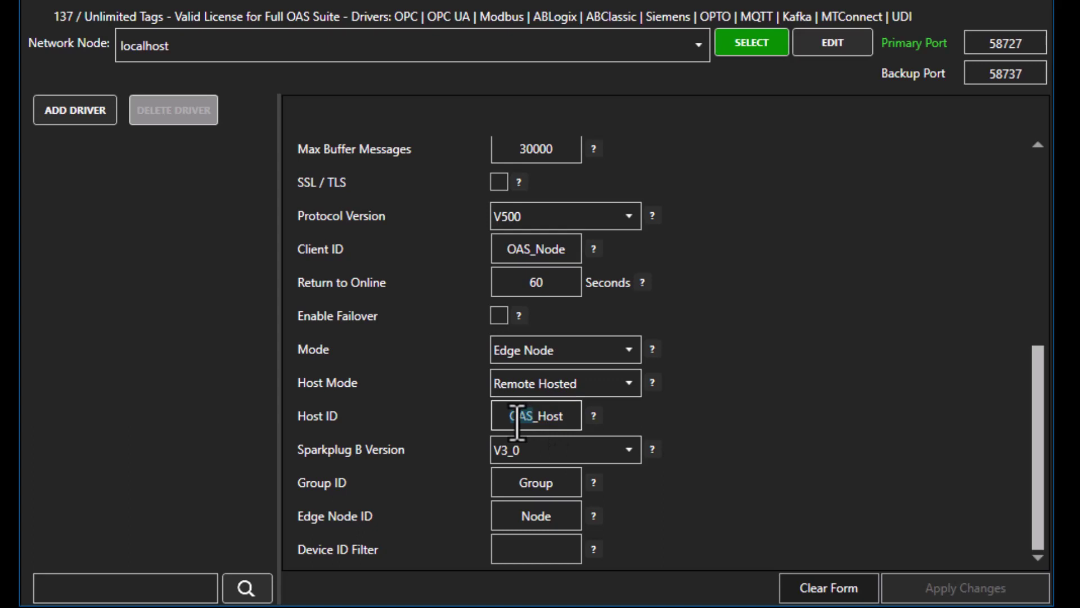
left_click_drag(517, 422, 509, 421)
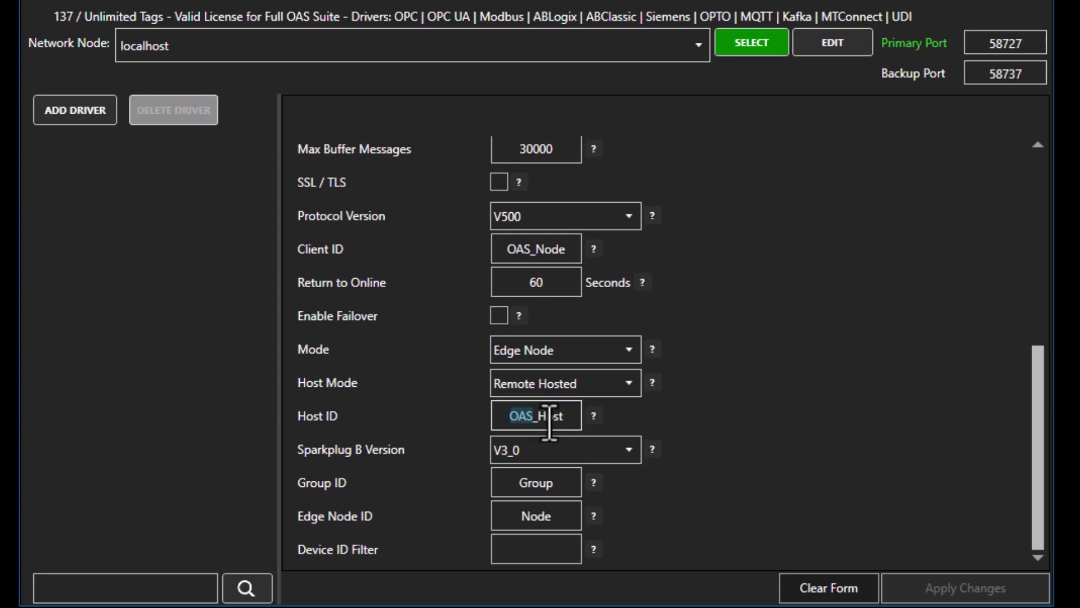
left_click(638, 454)
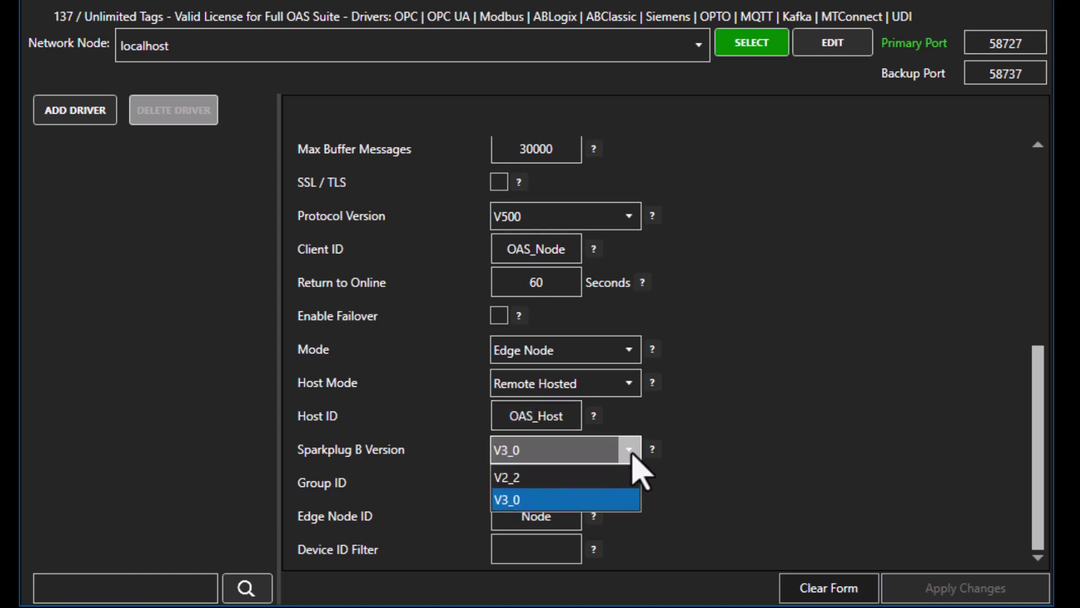
left_click(554, 498)
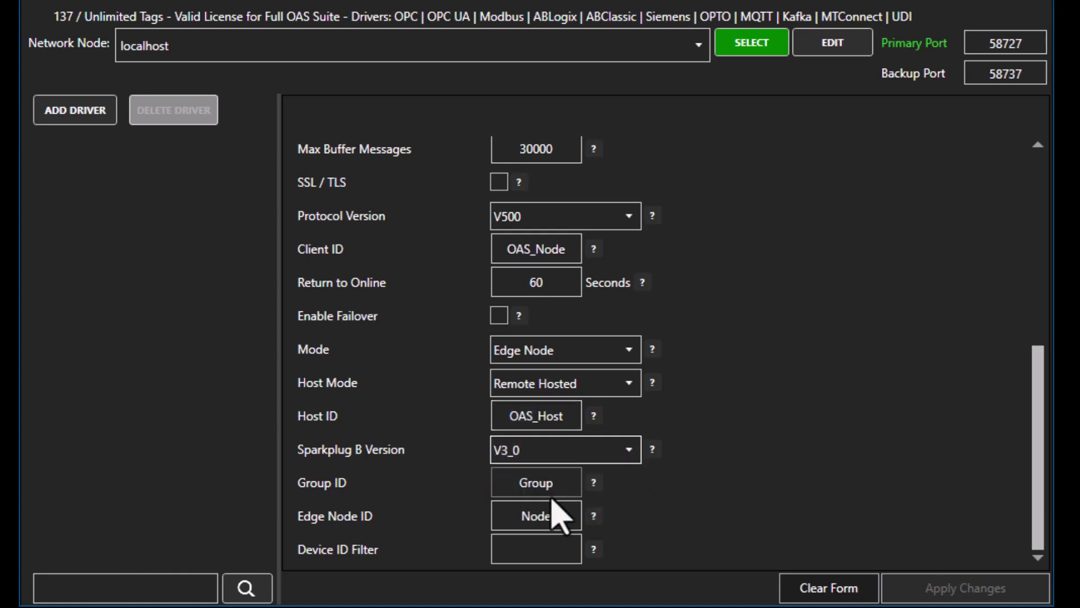
- Set the group ID to A and the edge node ID to E, and add the driver interface
double_click(568, 482)
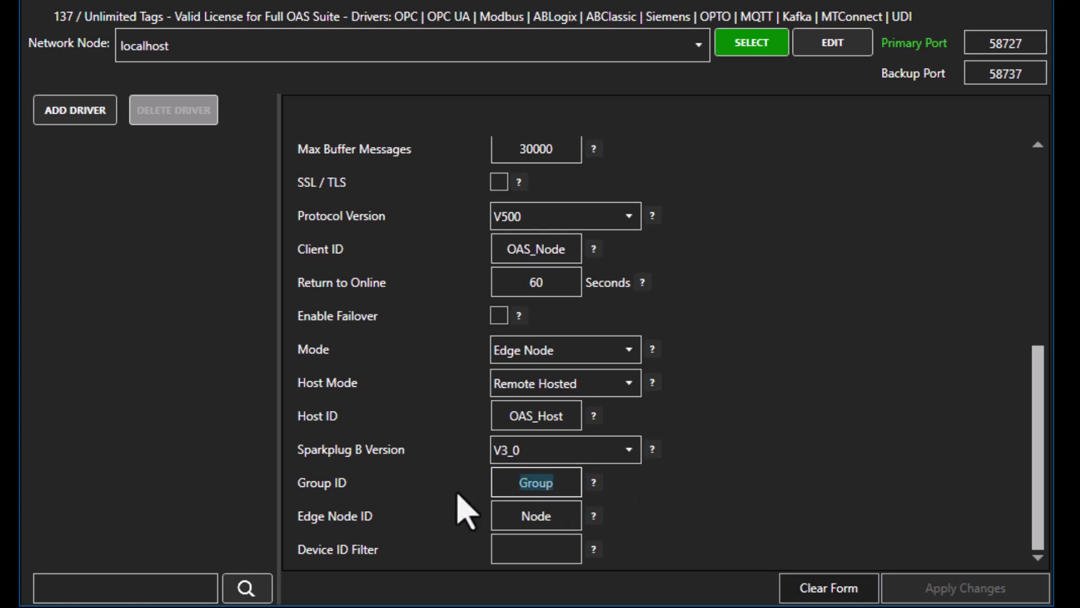
type("A")
key("Tab")
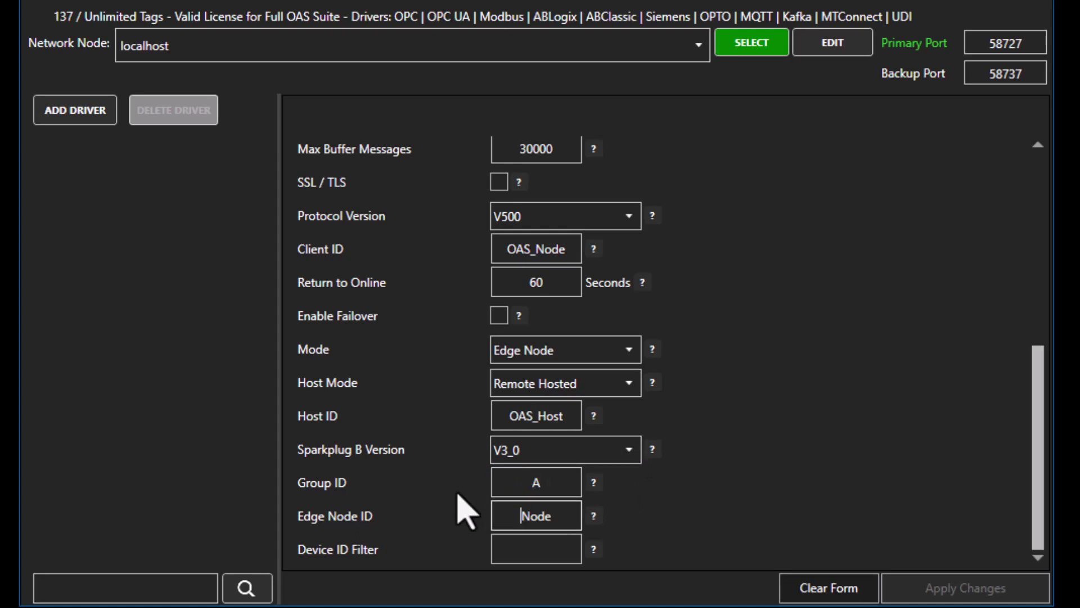
key("shift+End")
type("E")
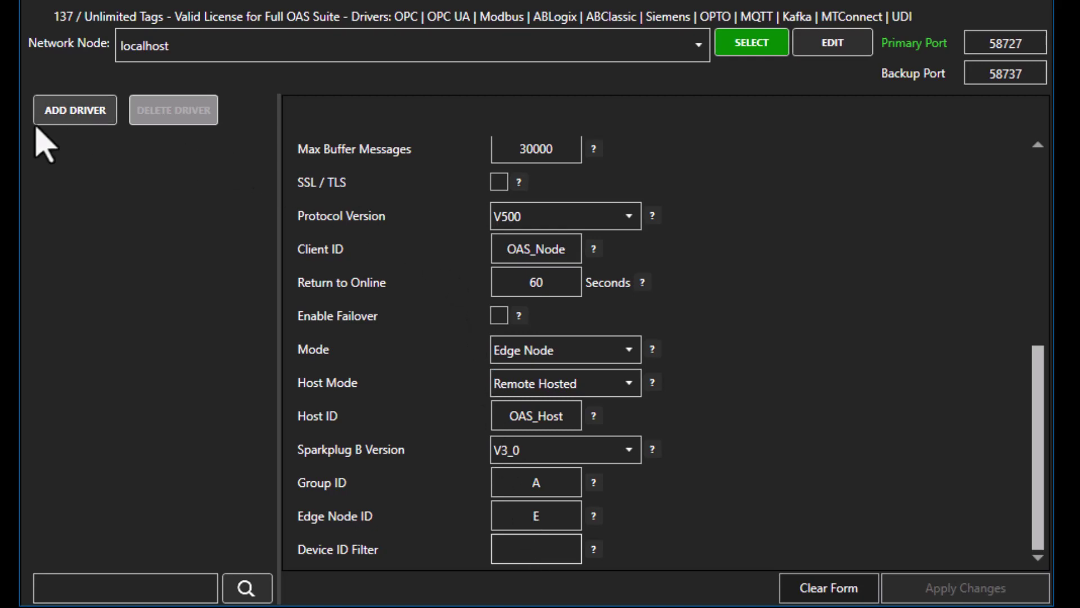
left_click(68, 115)
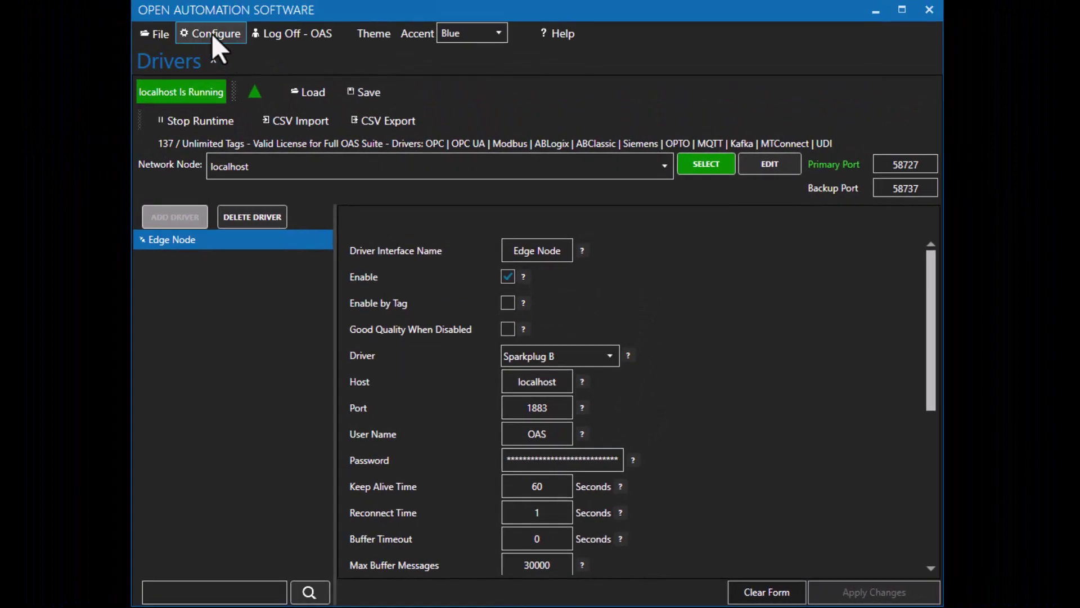
- Open the Ramp tag in the tag configuration and examine its data source options
left_click(212, 32)
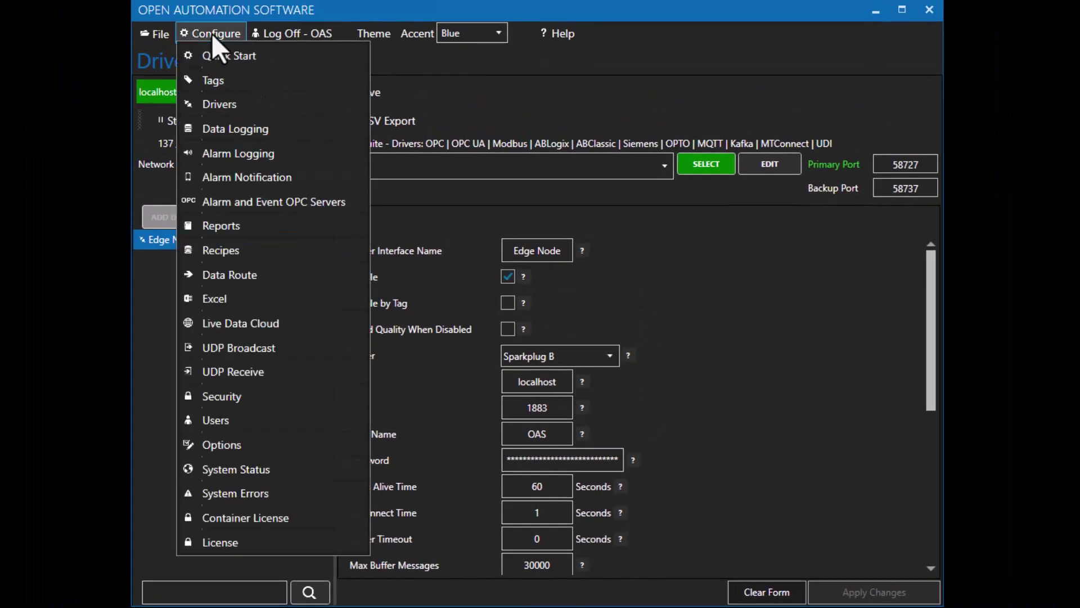
left_click(219, 85)
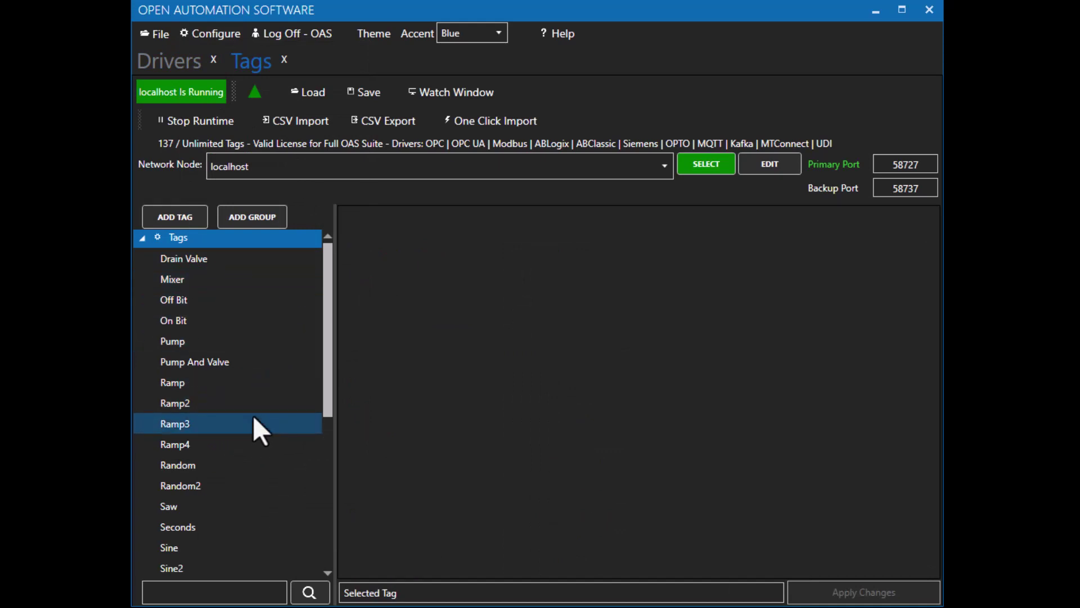
left_click(213, 392)
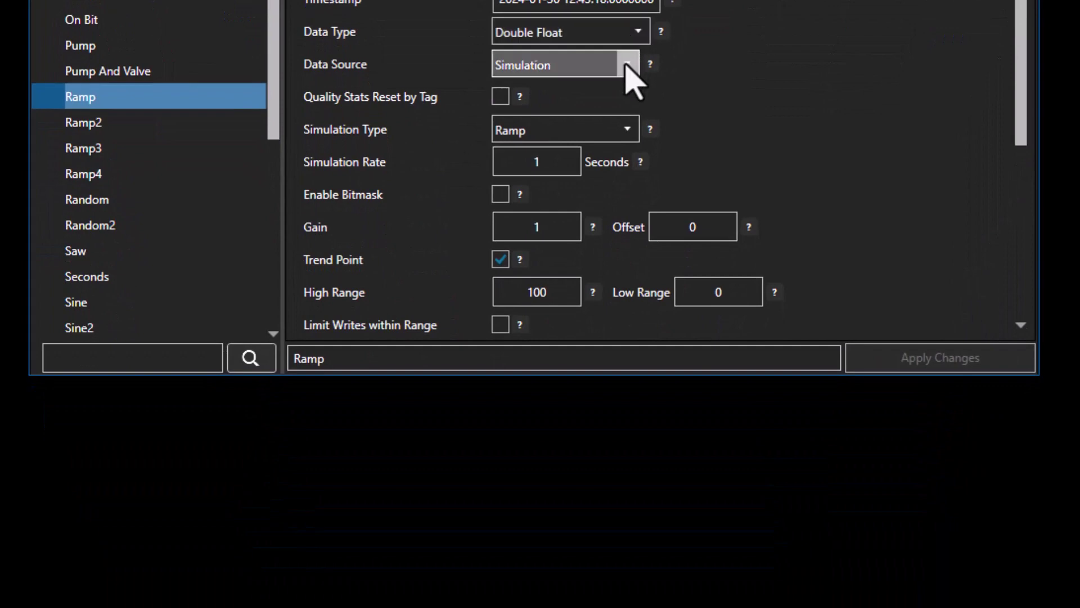
left_click(629, 70)
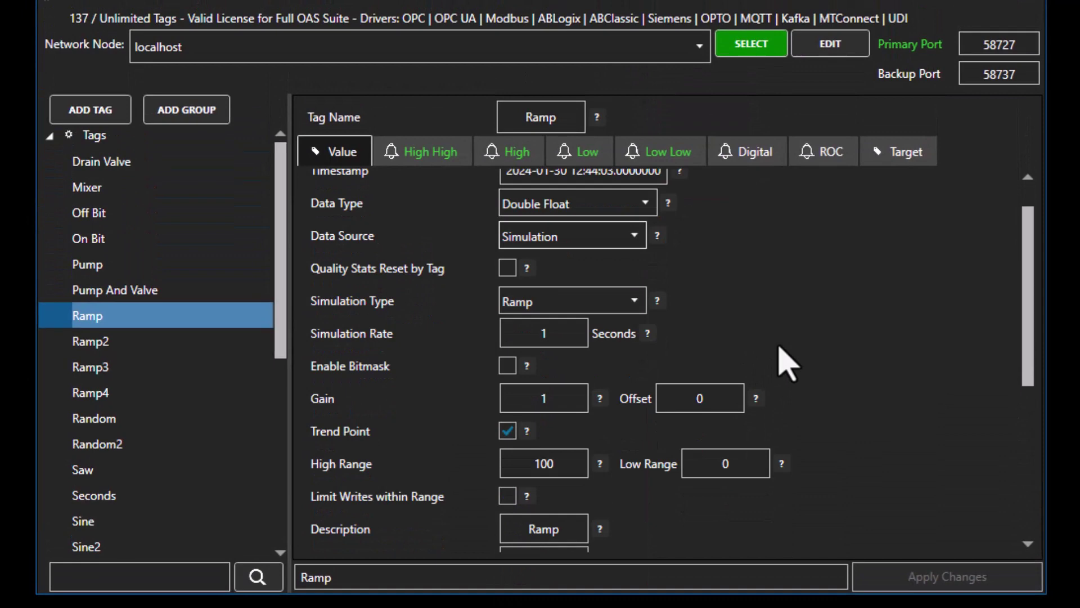
- Give the Ramp tag host group ID A, host edge node ID E, host device ID Sim and host metric name Ramp, and apply the changes
scroll(783, 362, "down", 4)
left_click(567, 406)
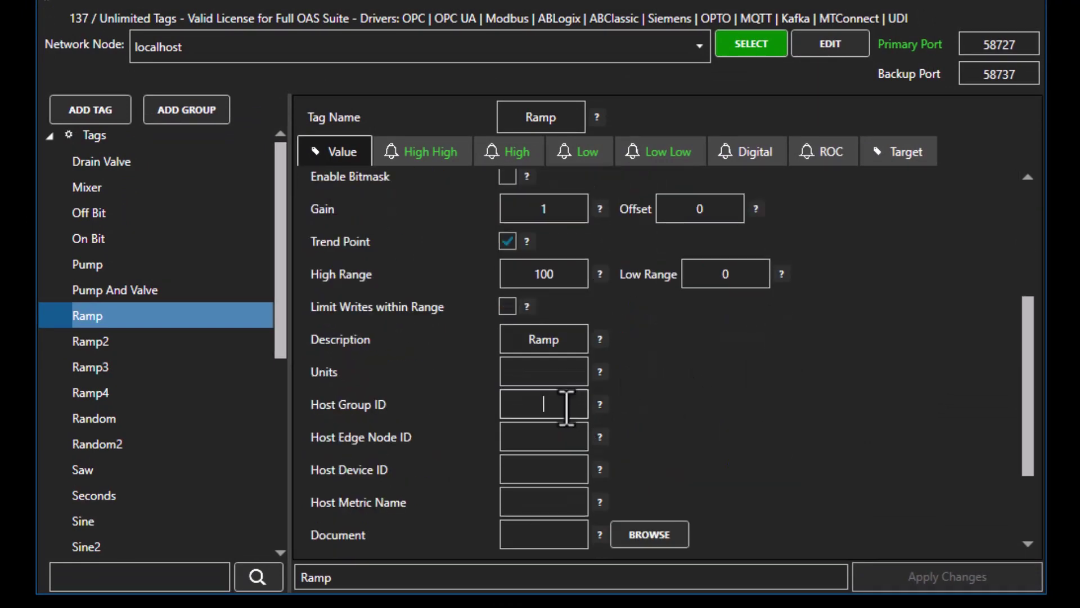
type("A")
key("Tab")
type("E")
key("Tab")
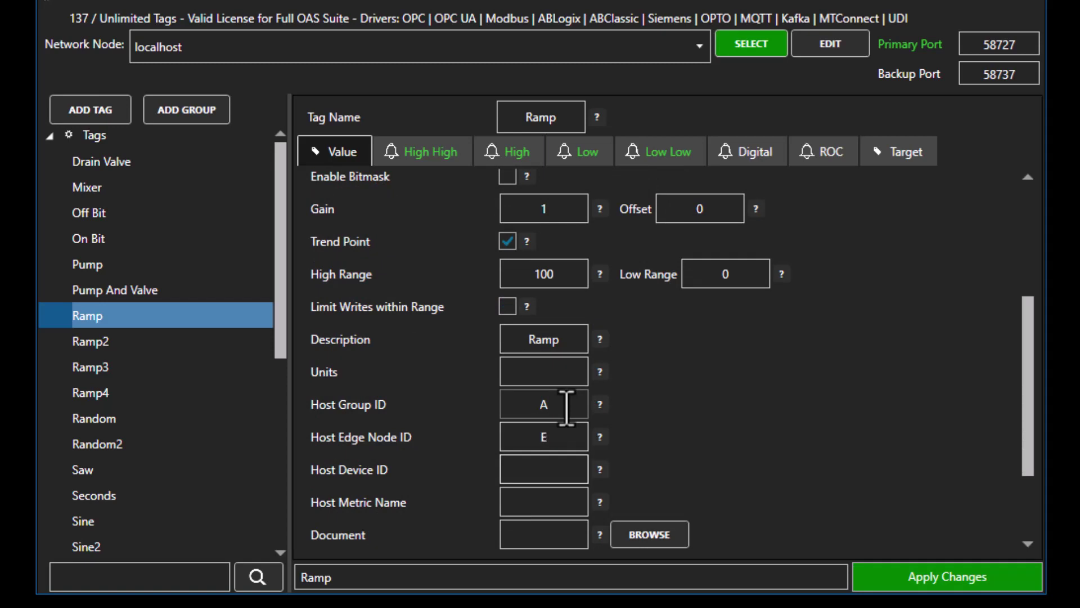
type("S")
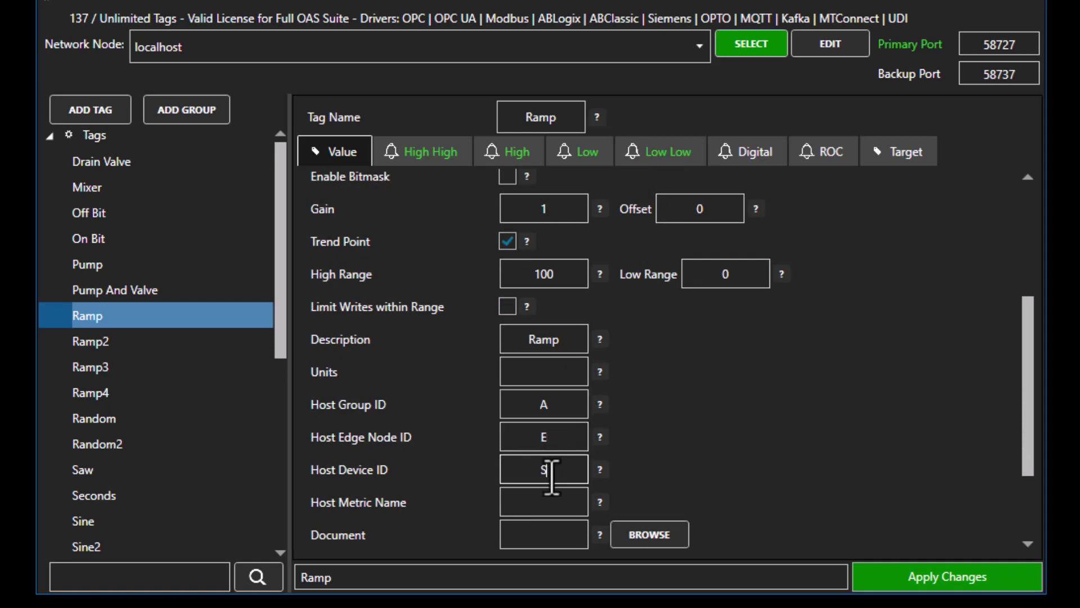
type("in")
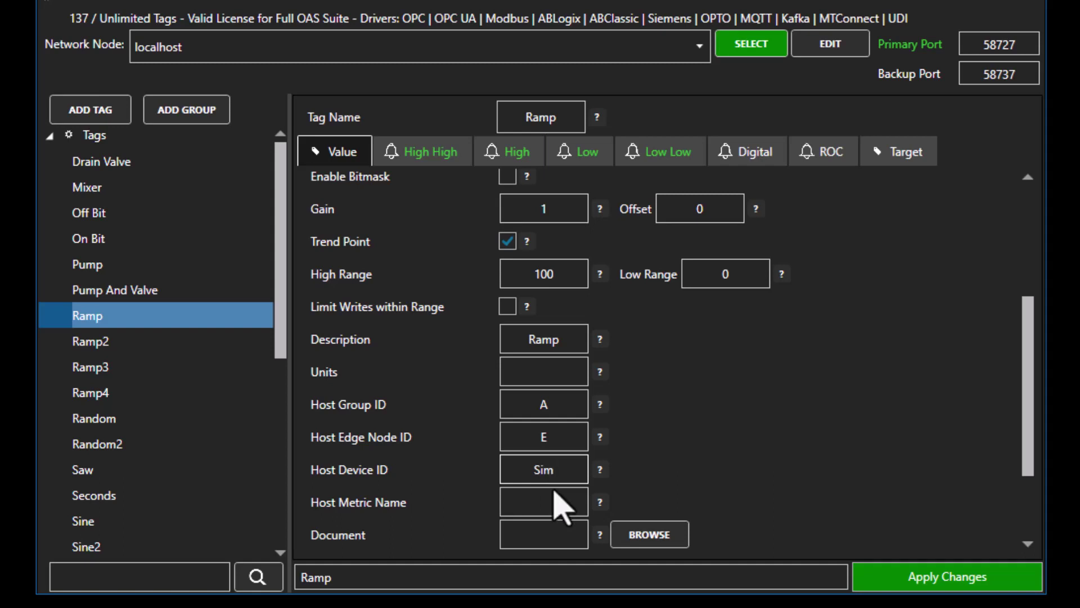
left_click(549, 510)
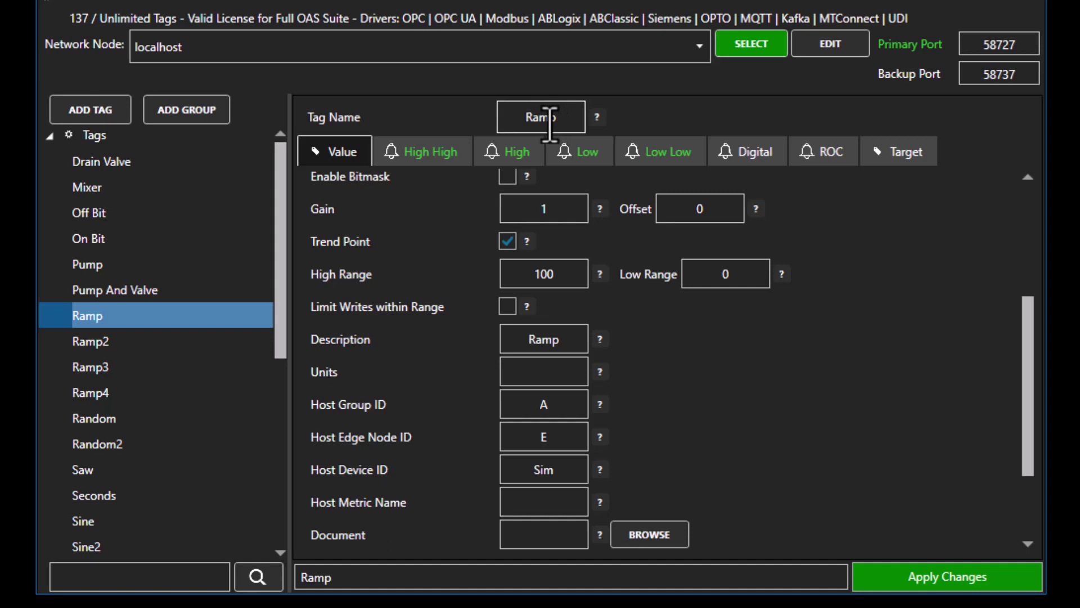
type("Ramp")
left_click(918, 577)
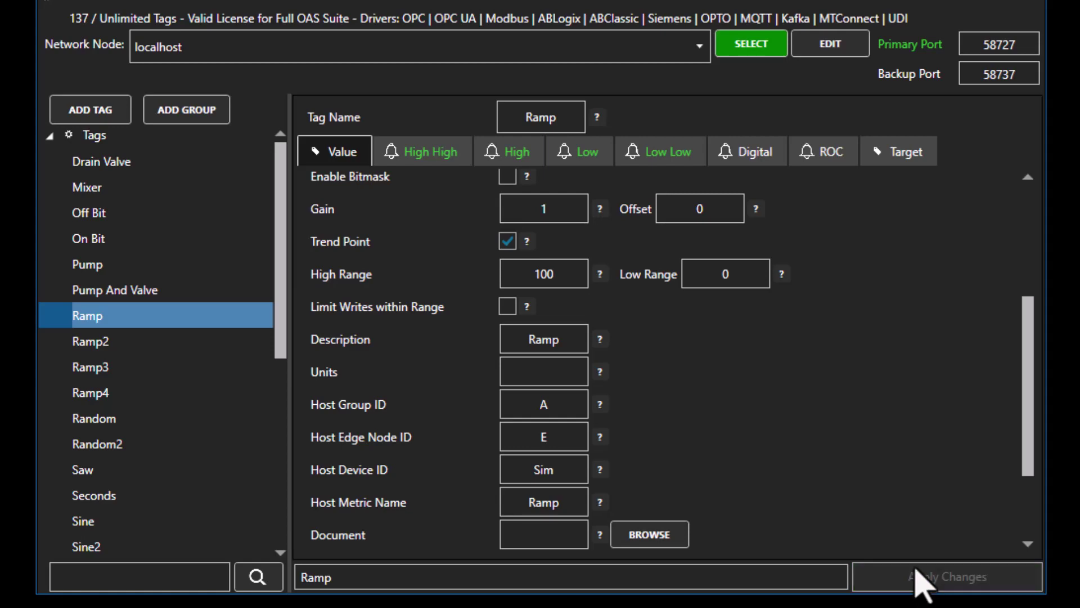
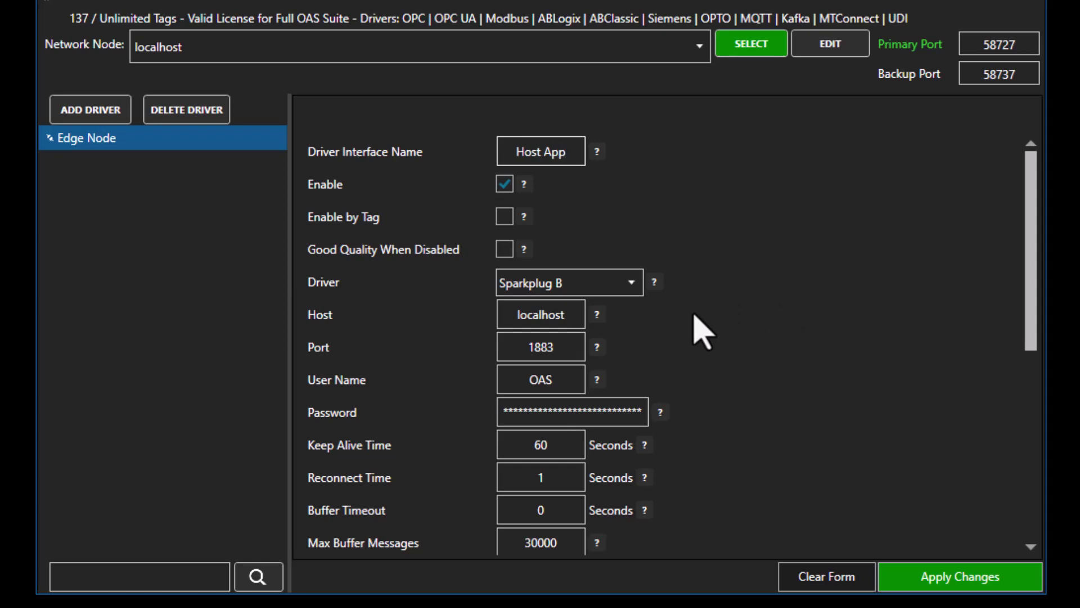
- Set the client ID of the Host App driver interface to OAS_Client_Host
scroll(696, 329, "down", 3)
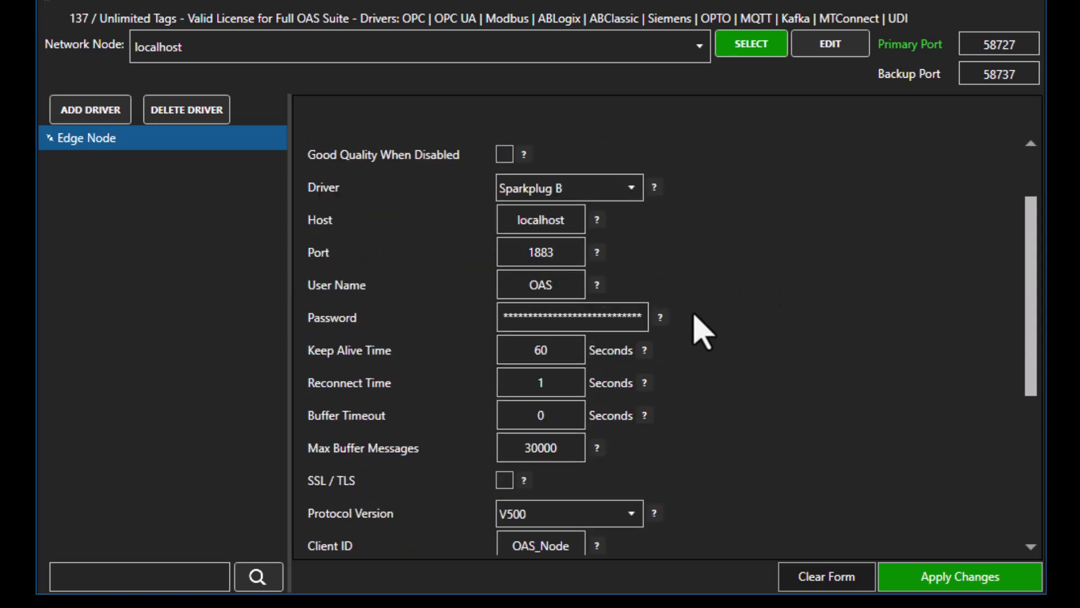
scroll(698, 330, "down", 4)
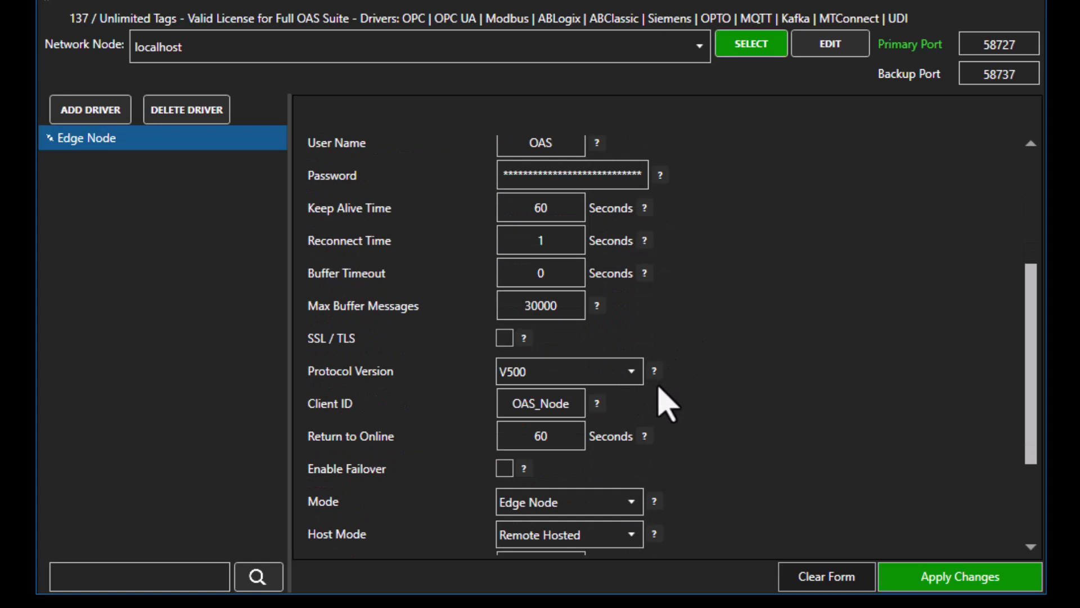
double_click(563, 404)
key("BackSpace")
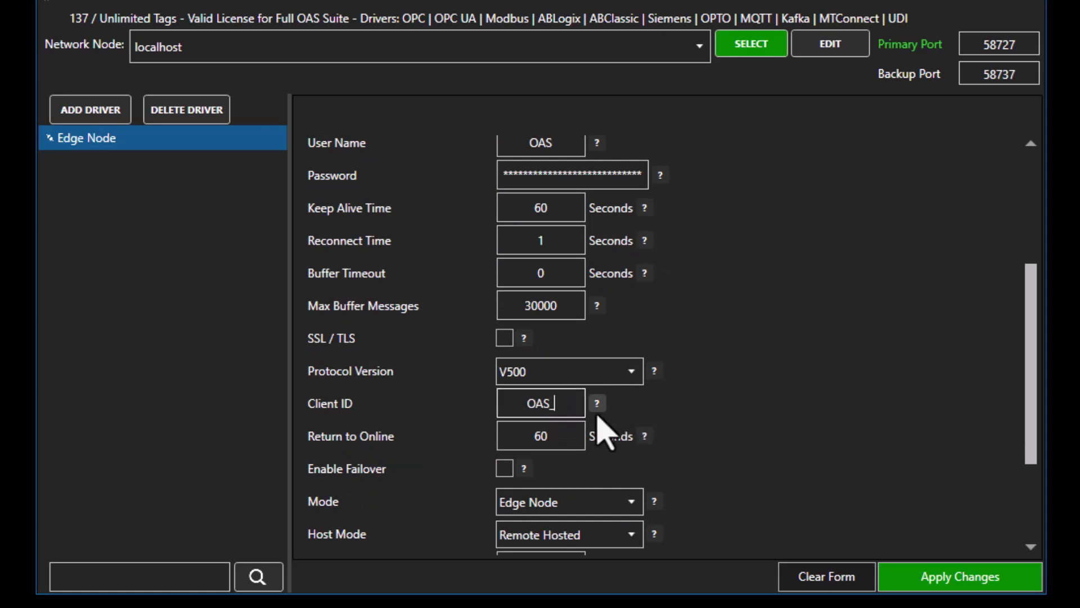
type("Client_Host")
- Change the driver interface's mode from Edge Node to Host App
scroll(636, 363, "down", 5)
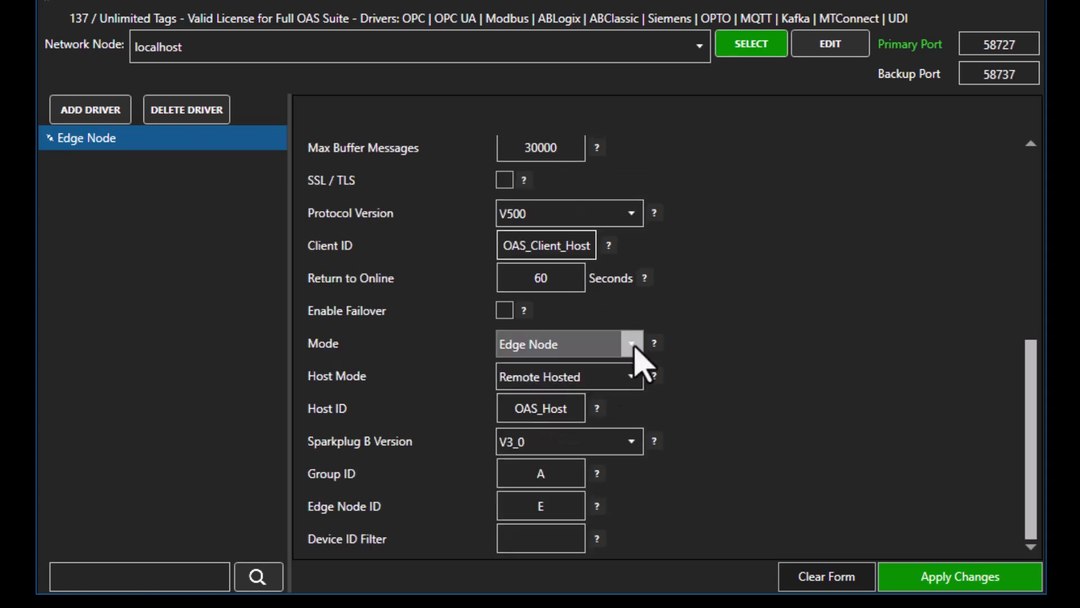
left_click(633, 345)
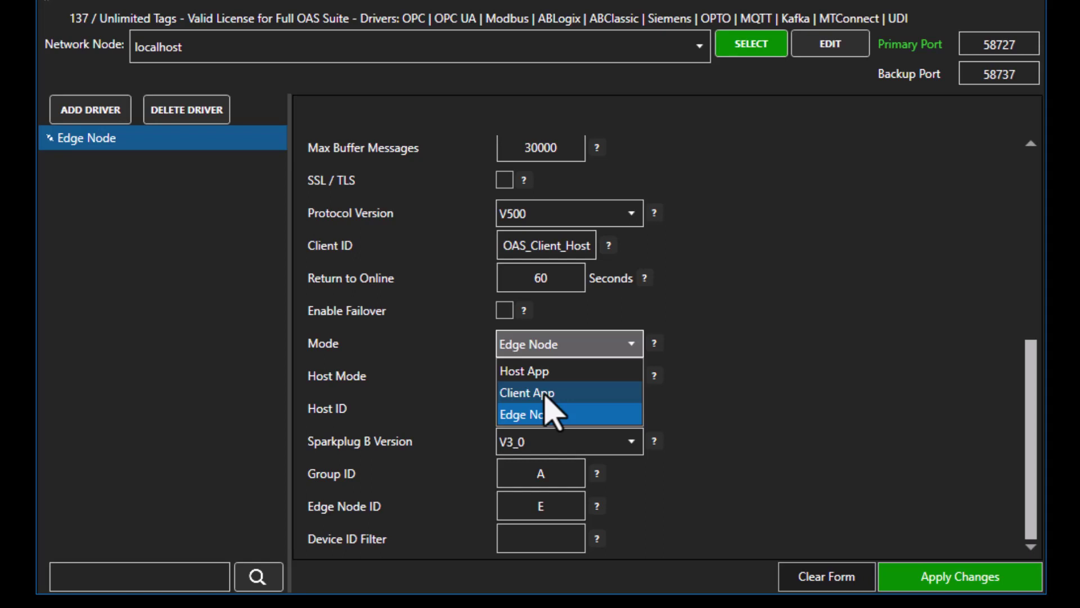
key("Escape")
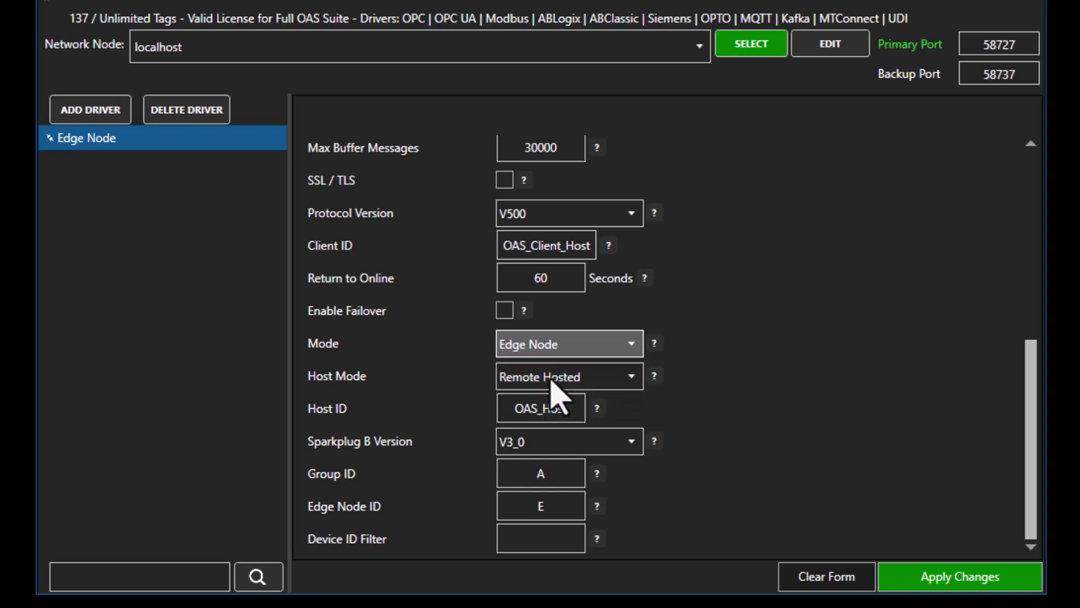
key("Down")
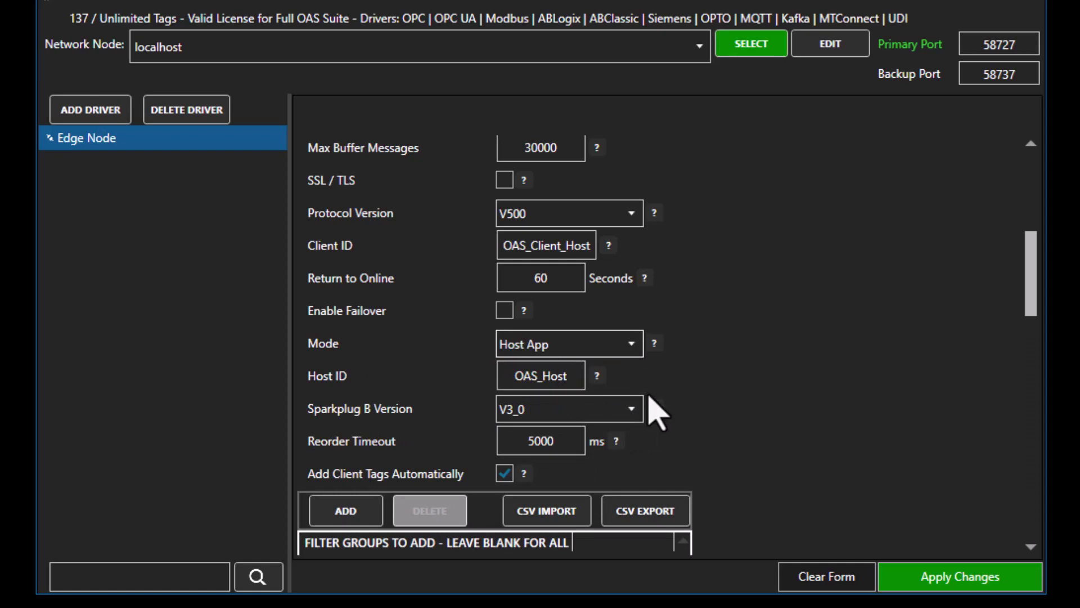
- Check the reorder timeout and disable Add Client Tags Automatically for the Host App driver
scroll(766, 415, "down", 3)
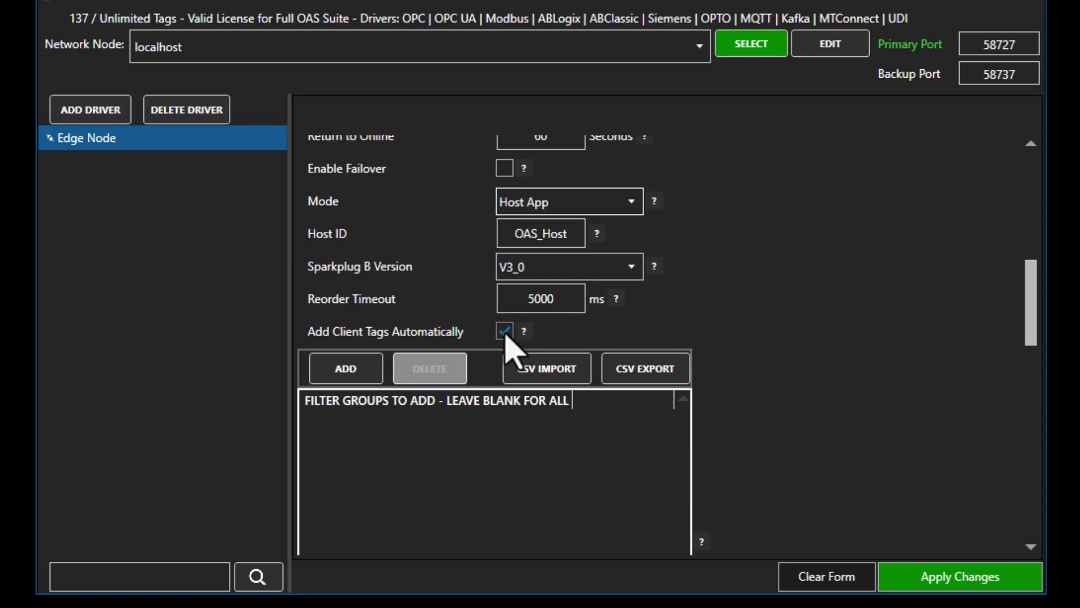
left_click(531, 298)
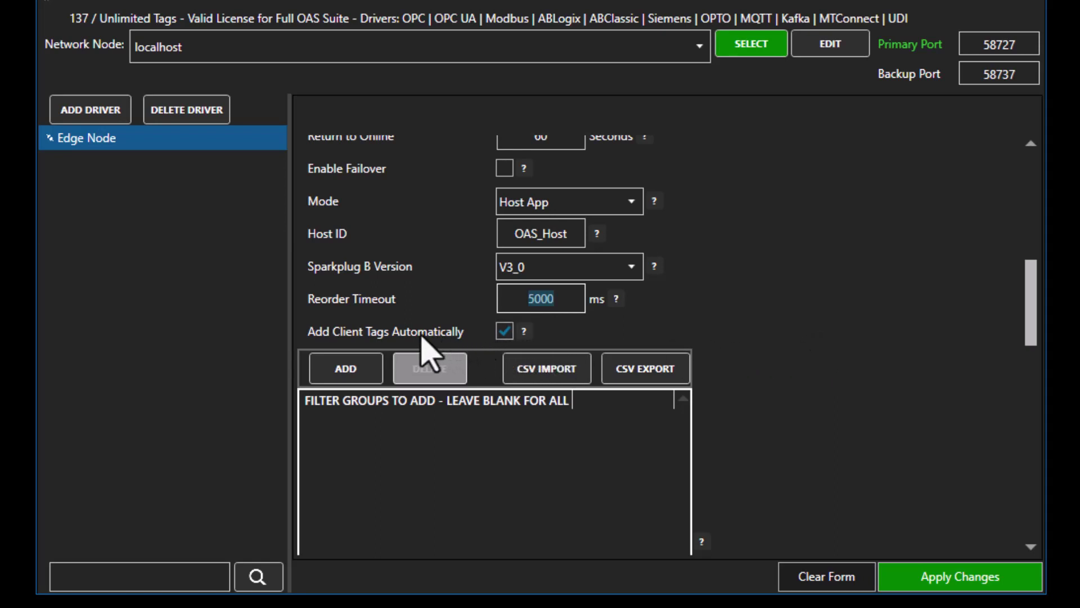
left_click(504, 332)
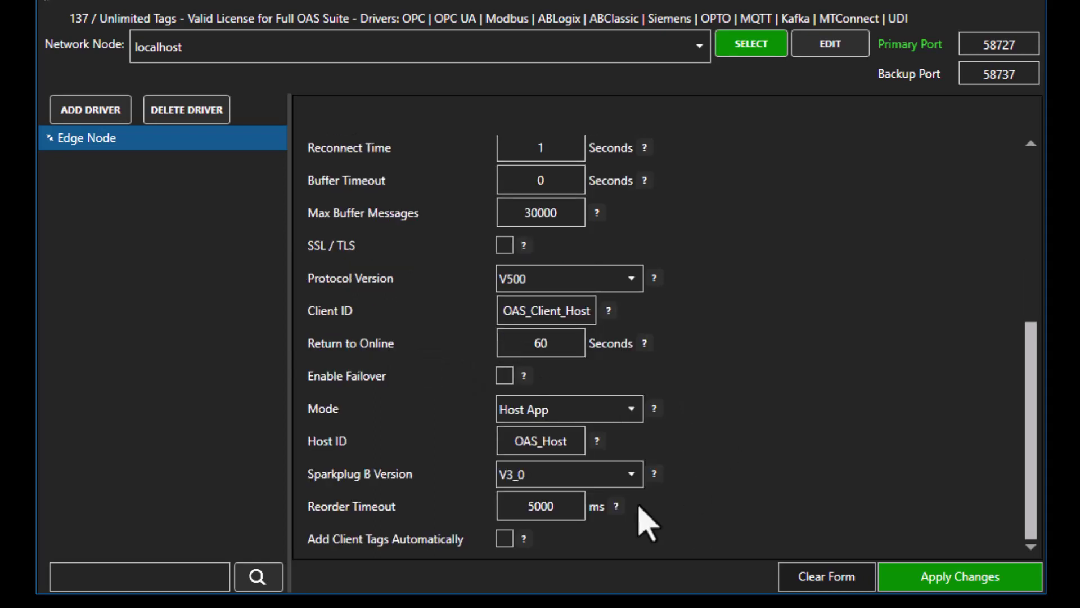
- Enable Add Client Tags Automatically for the Host App driver and review its group filter list
left_click(504, 539)
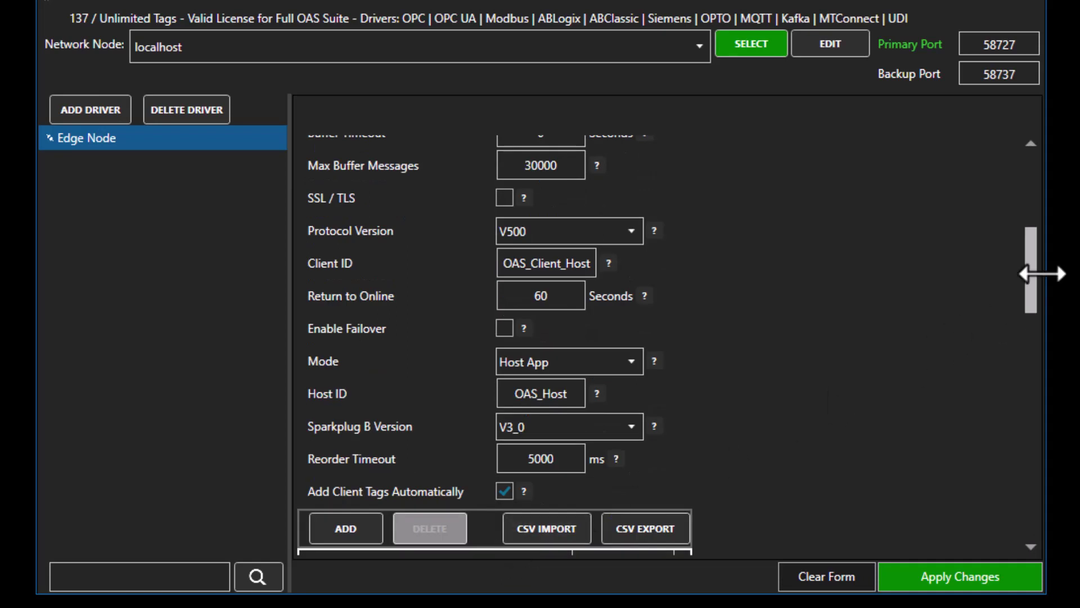
left_click_drag(1036, 301, 1030, 362)
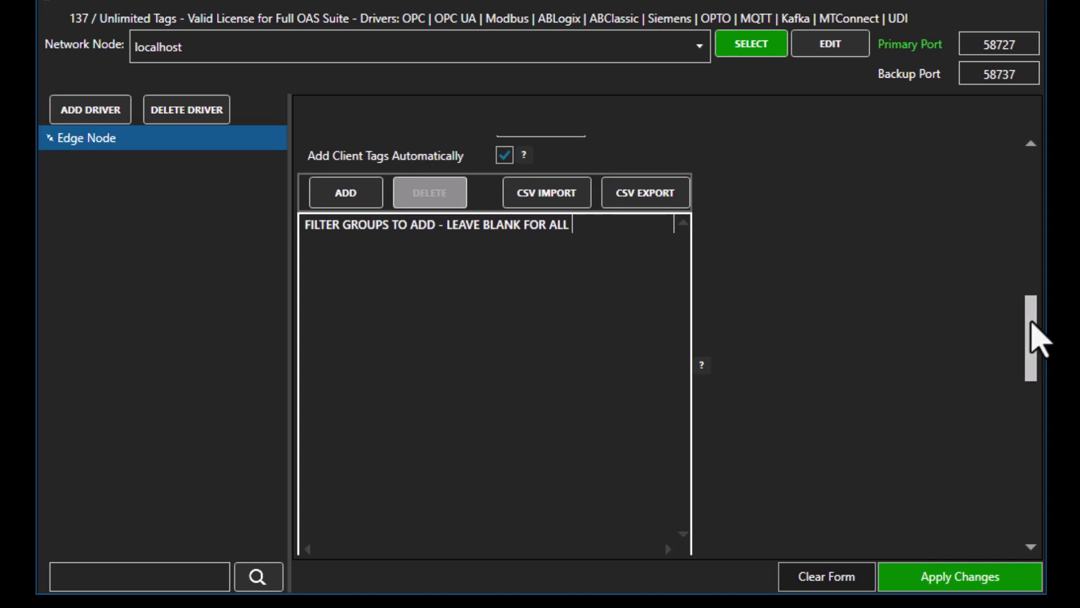
left_click_drag(1030, 321, 1029, 276)
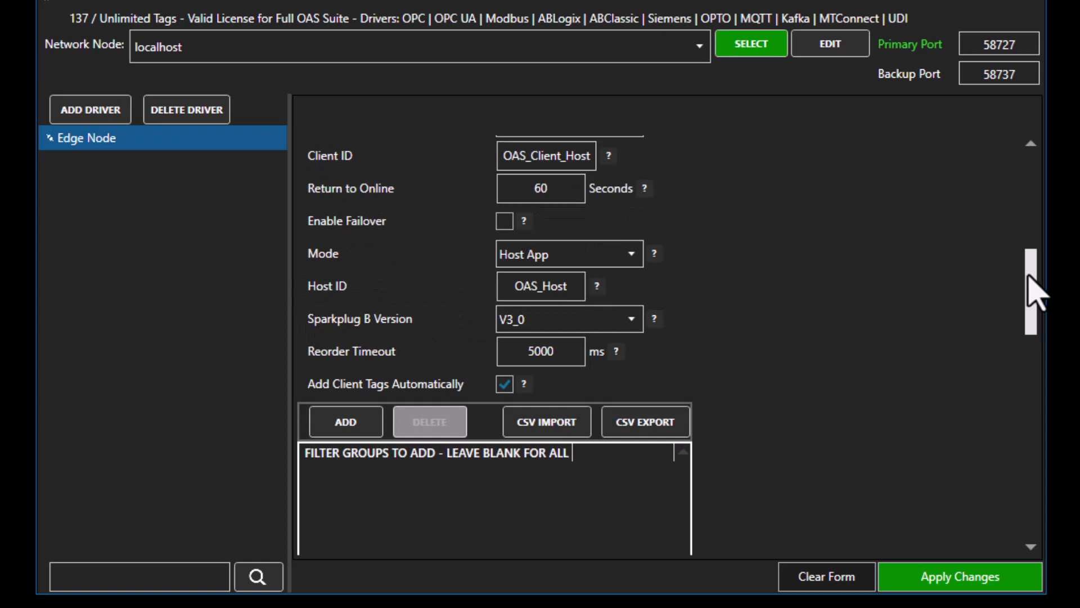
- Add group A to the filter for automatically added client tags and add the Host App driver interface
left_click(363, 434)
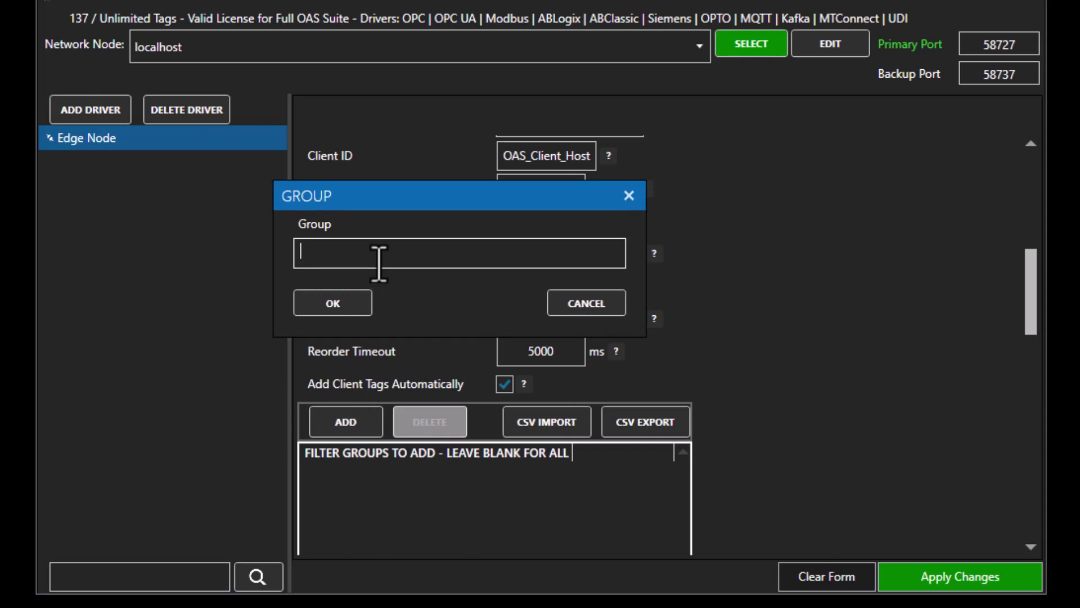
type("A")
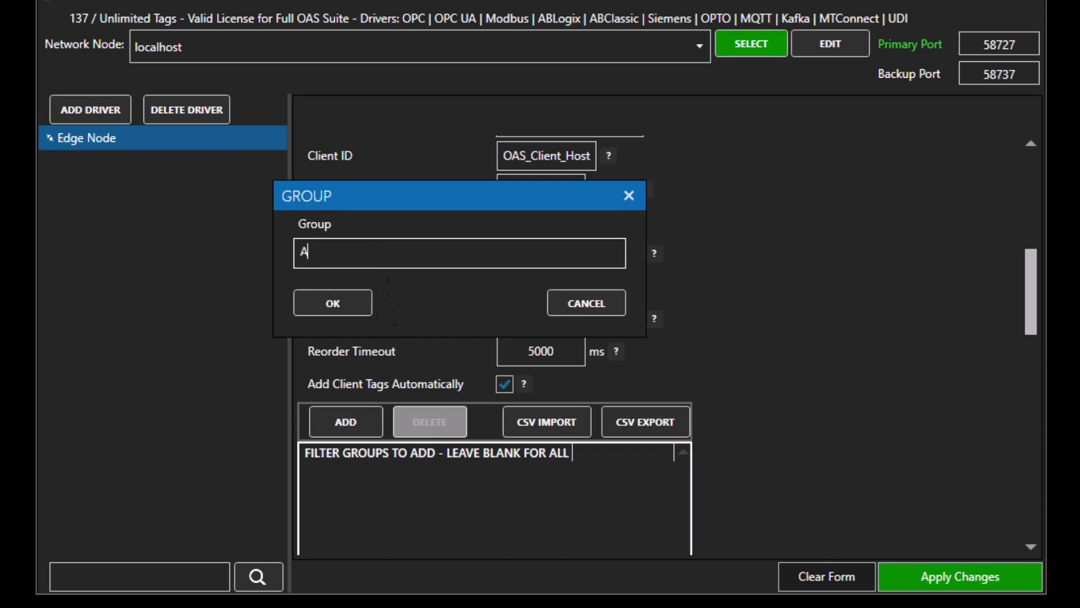
left_click(332, 306)
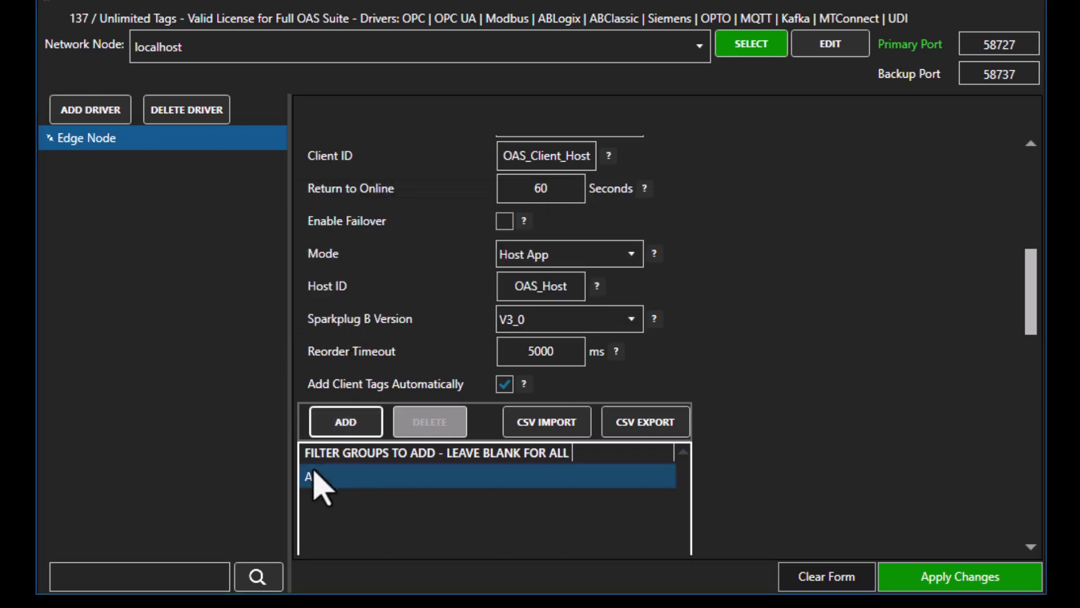
left_click(90, 113)
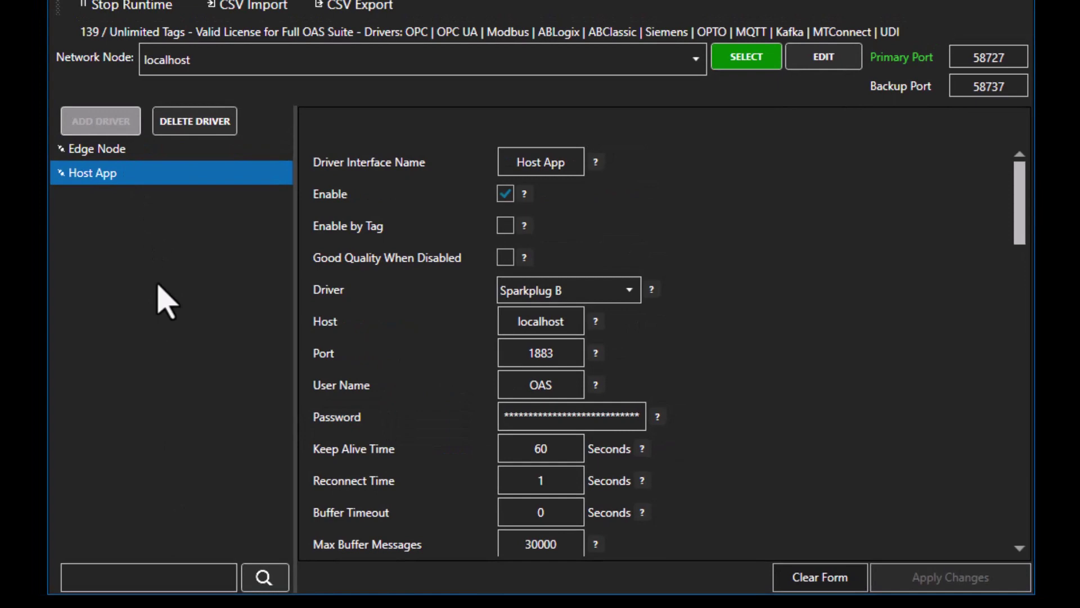
- Reload the localhost tag list and expand the Host App group
left_click(263, 60)
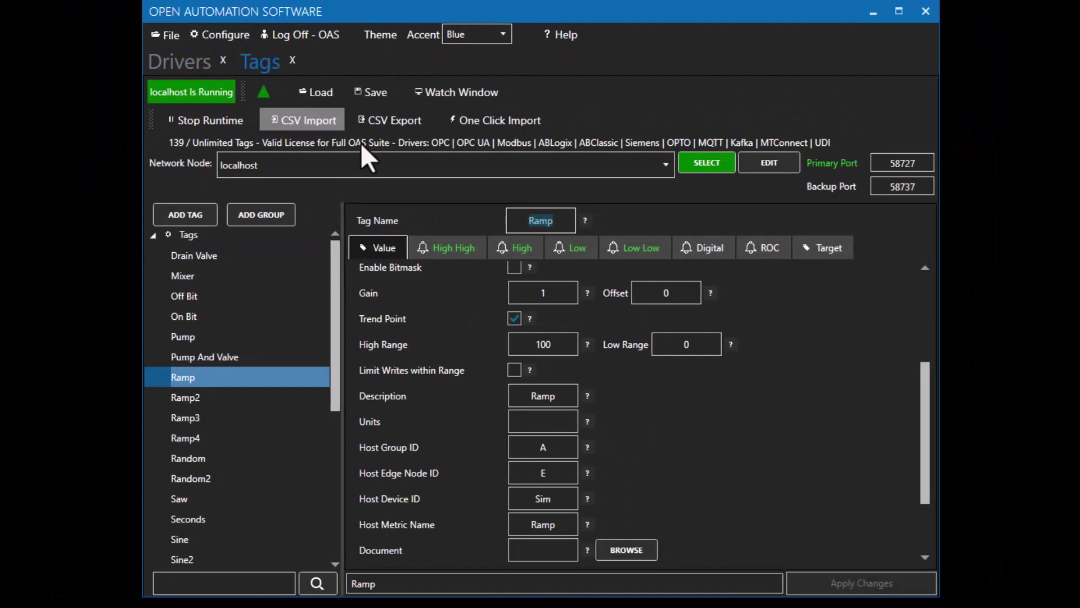
left_click(707, 164)
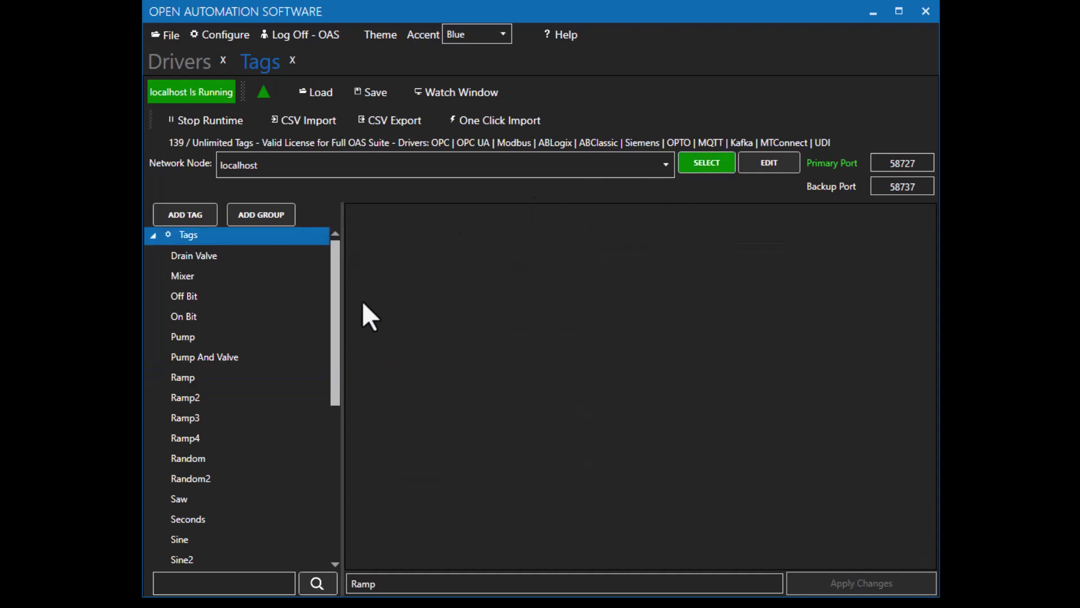
left_click(330, 441)
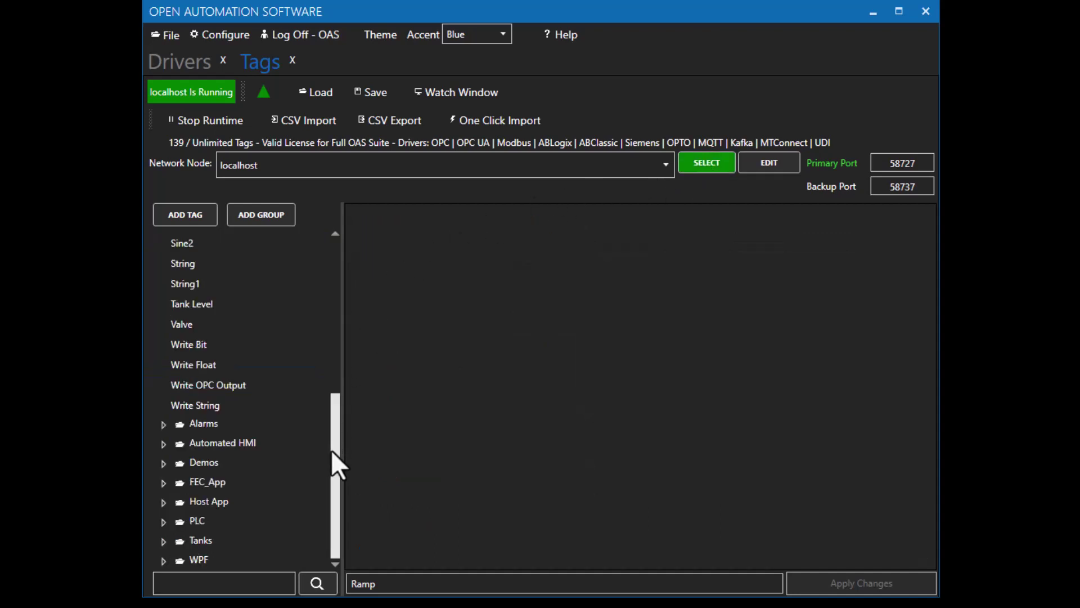
left_click(163, 501)
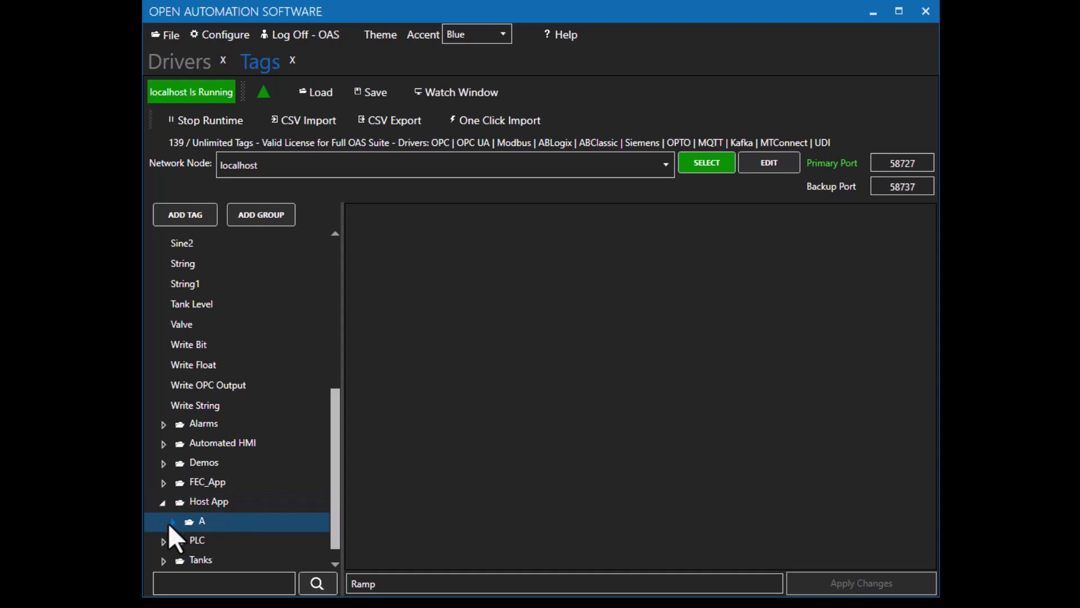
- Expand group A and edge node E inside the Host App tag group
left_click(188, 67)
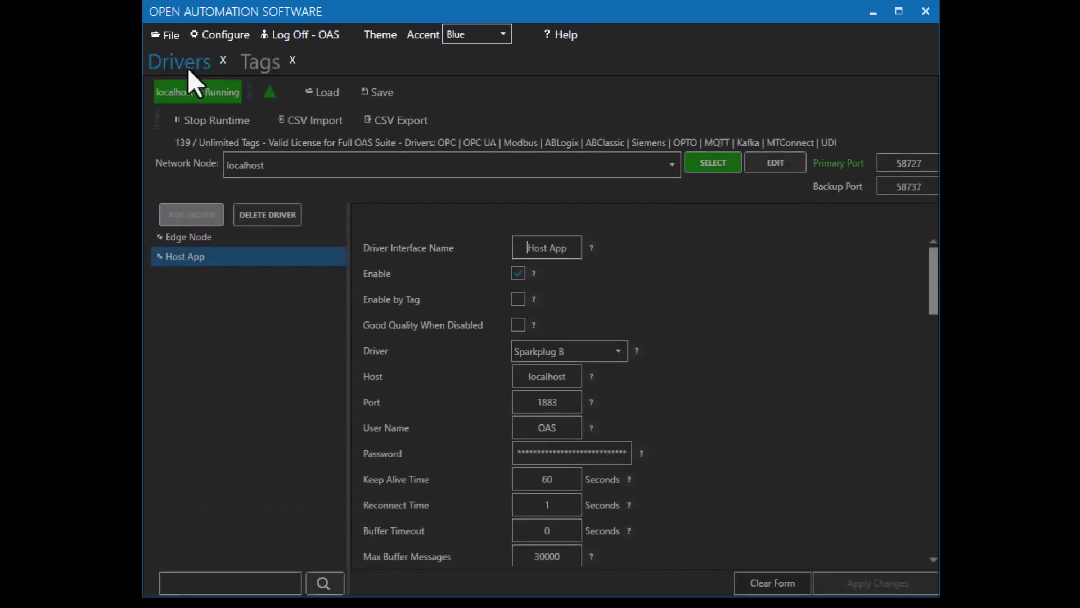
left_click(271, 62)
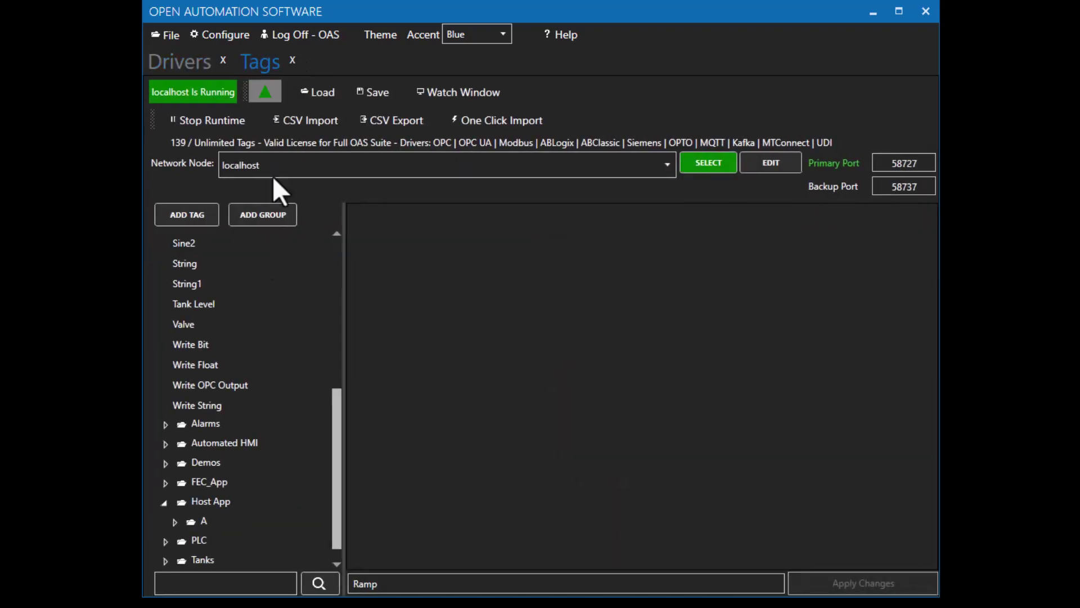
left_click(174, 522)
scroll(332, 522, "down", 5)
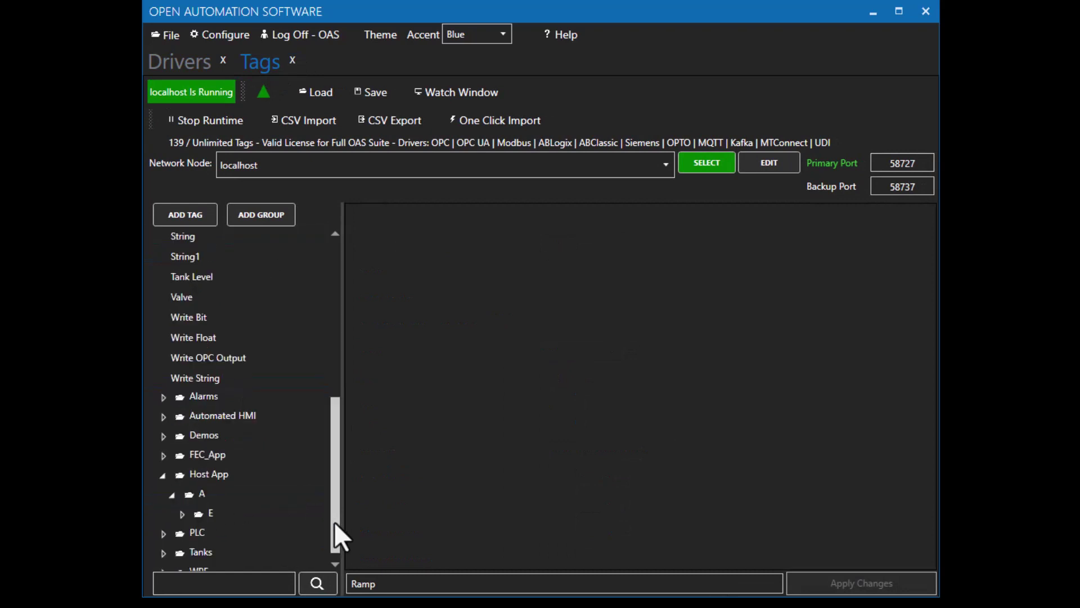
left_click(243, 519)
left_click(182, 515)
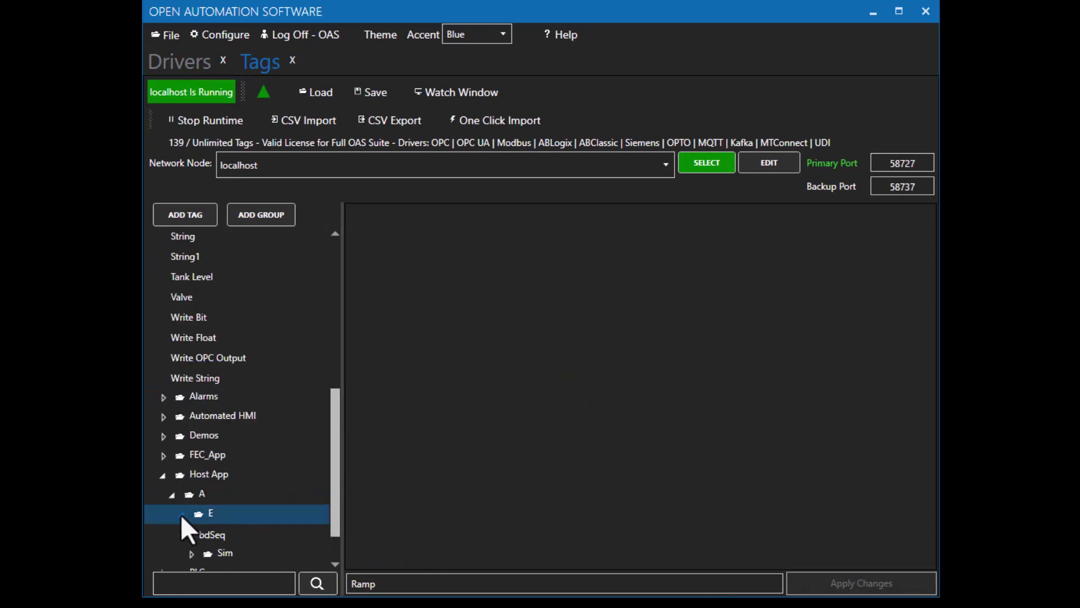
scroll(191, 522, "down", 2)
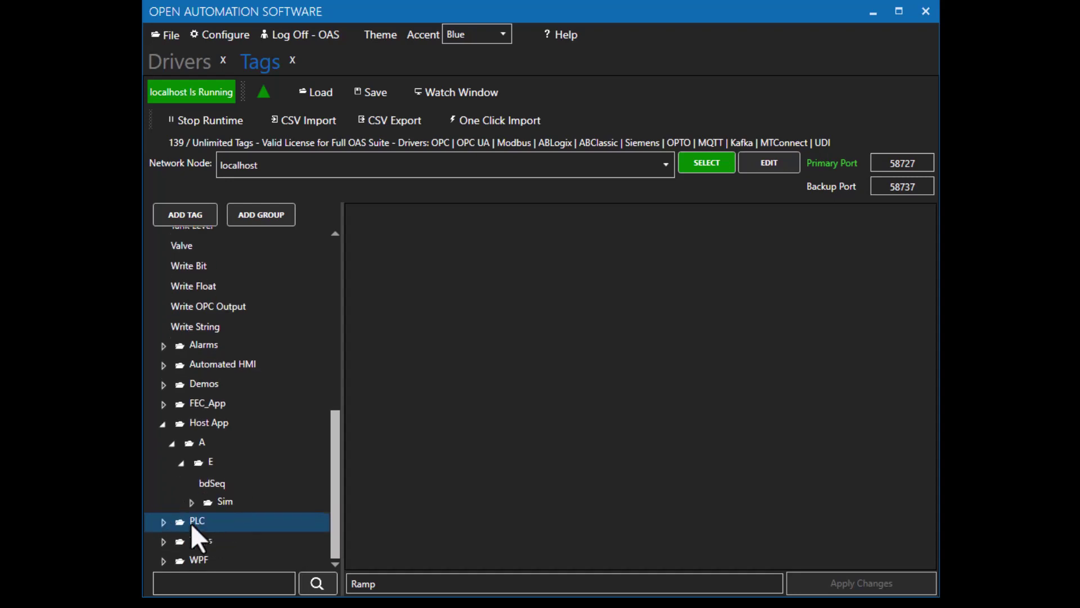
- Inspect the bdSeq tag and the Sim device's Ramp tag under Host App, and return to the root-level Ramp tag
left_click(209, 482)
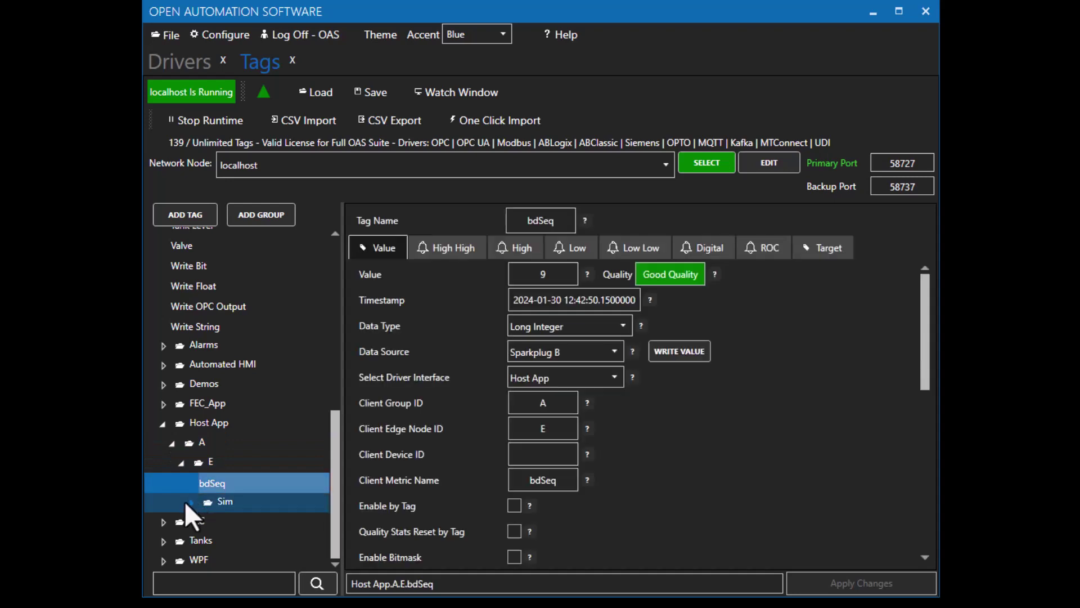
left_click(192, 502)
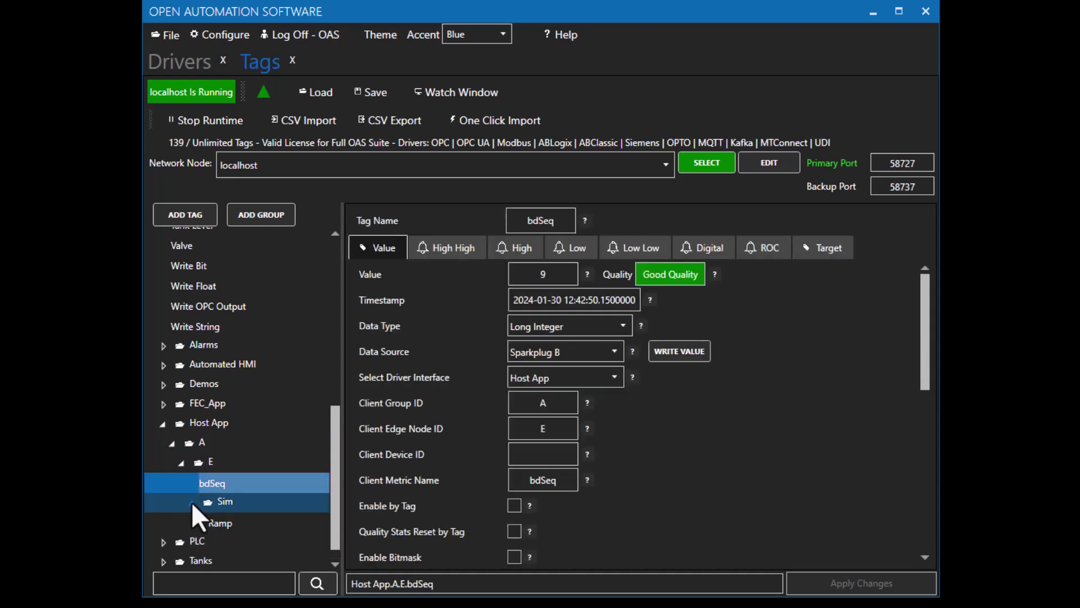
left_click(230, 522)
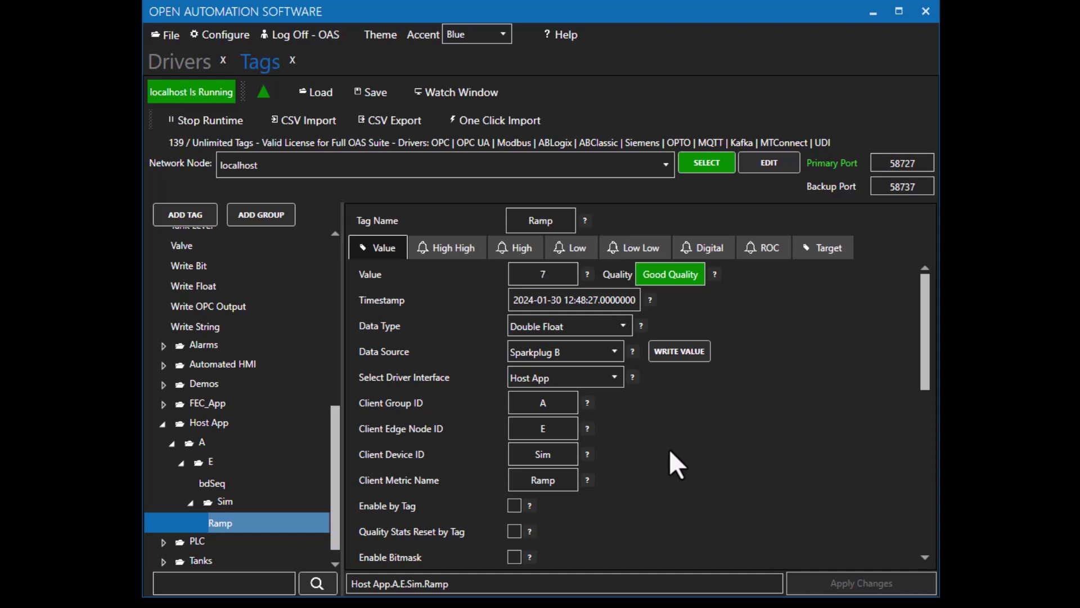
left_click(185, 378)
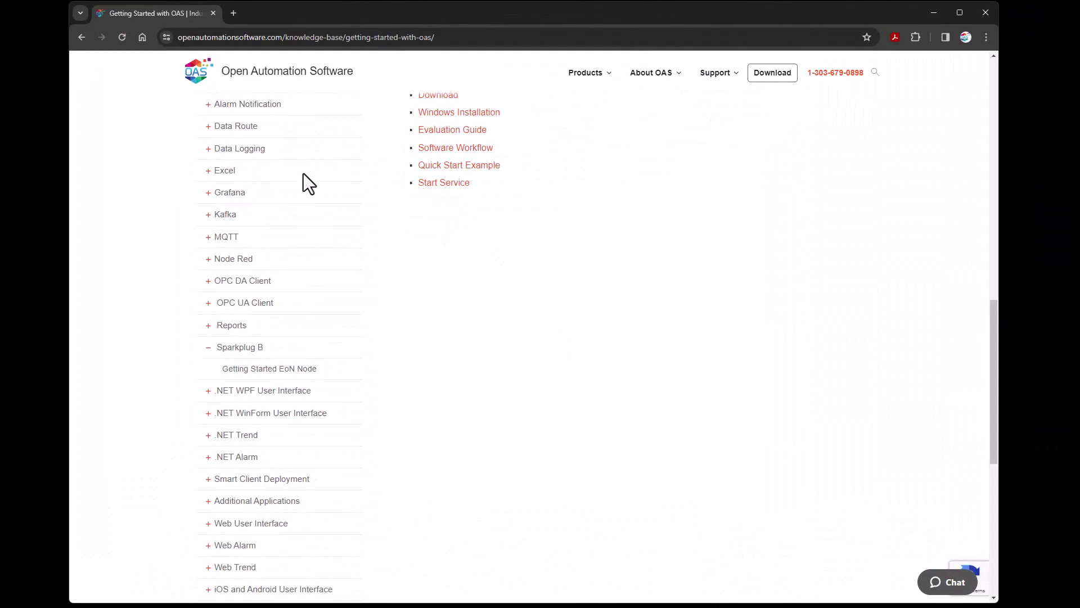
- In the browser's OAS knowledge base, look up the .NET Server Configuration articles on getting and setting tag properties and on driver interfaces
scroll(400, 228, "up", 2)
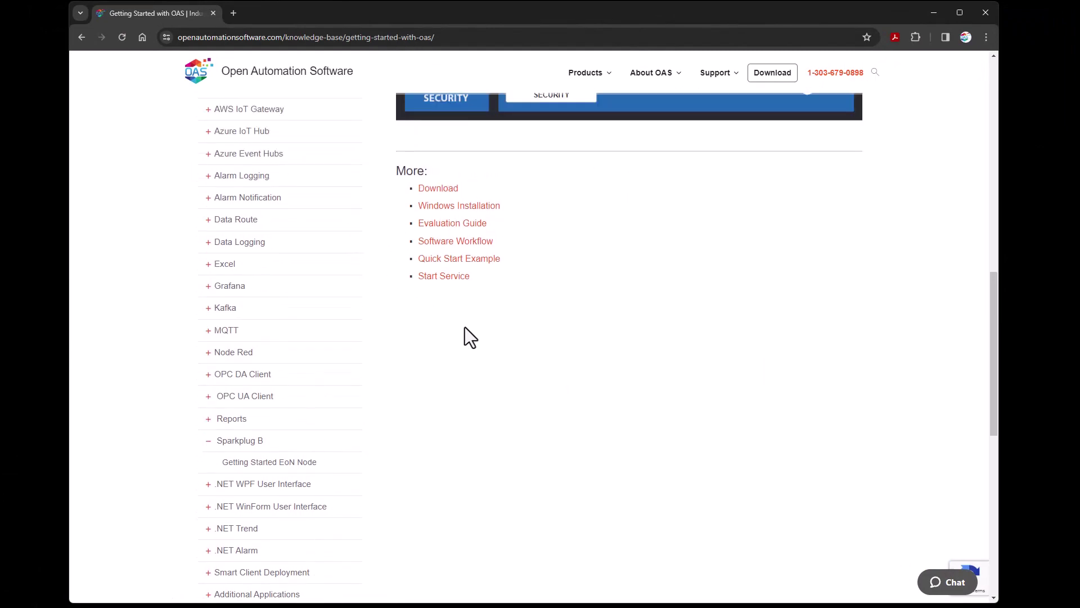
left_click_drag(995, 303, 990, 440)
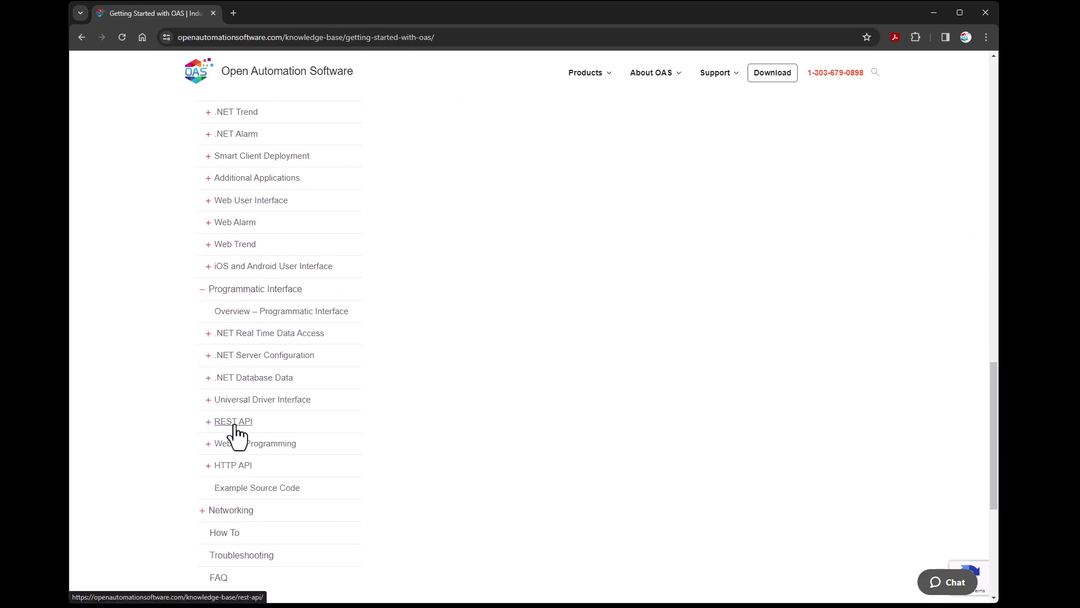
left_click(231, 365)
scroll(213, 405, "down", 2)
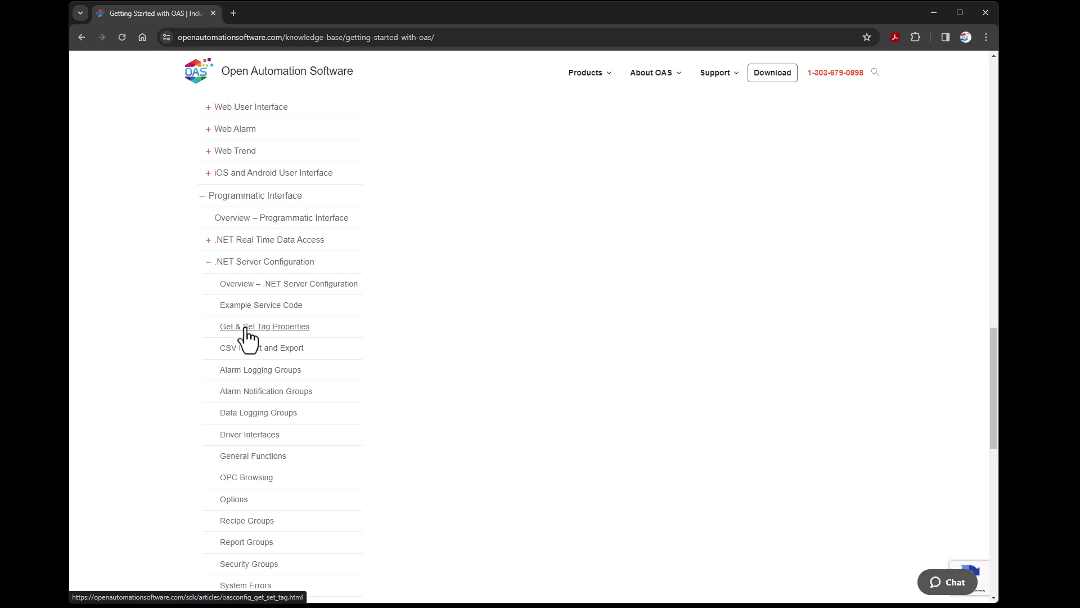
left_click(248, 328)
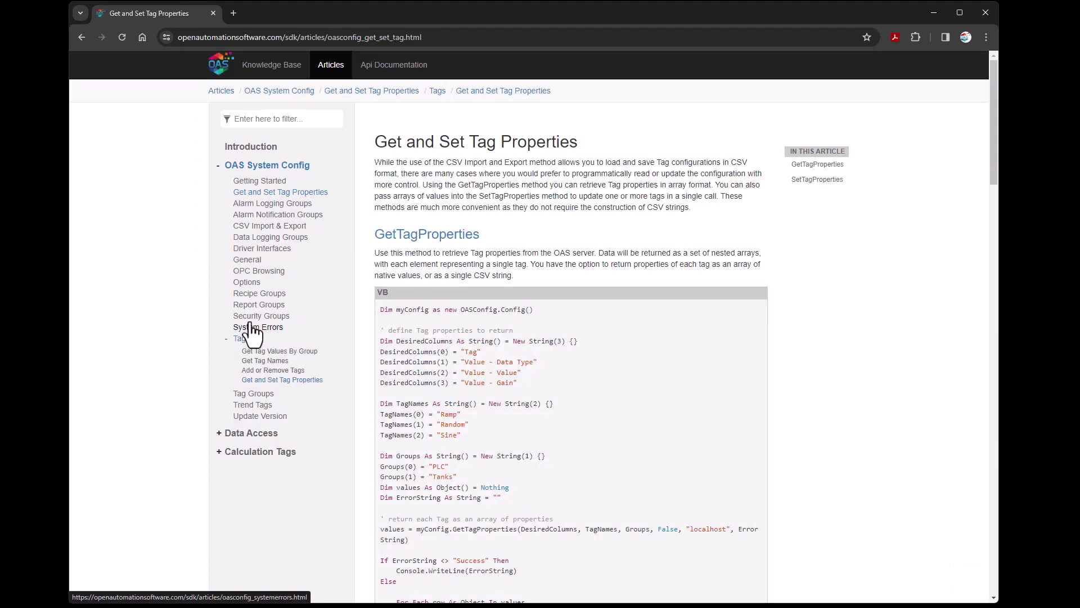
left_click(261, 250)
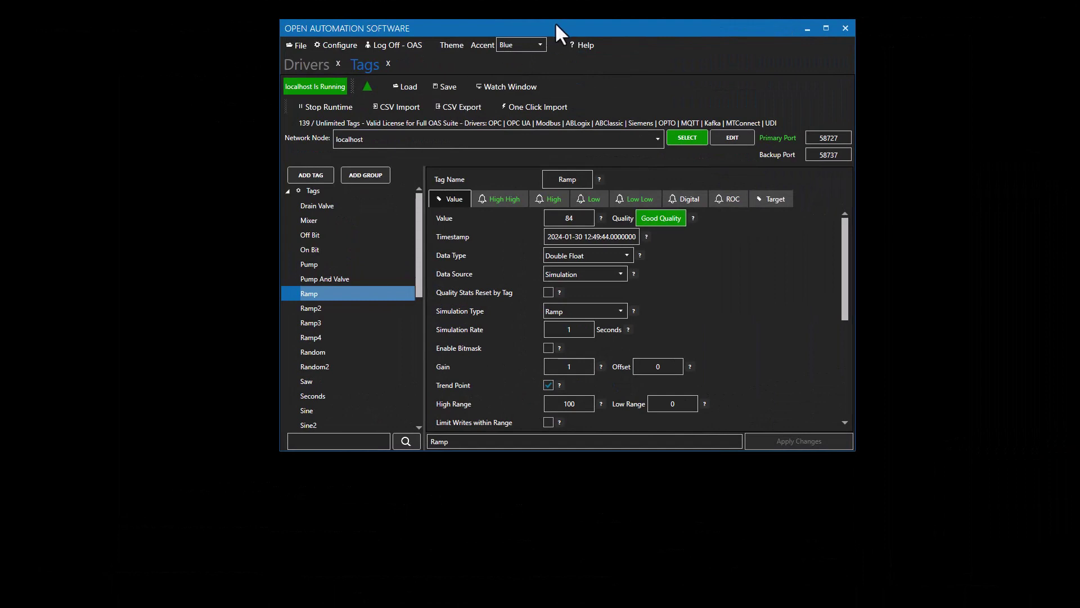
- Export the tags to CSV with the SpB Host Group ID, Host Edge Node ID, Host Device ID and Host Metric Name columns
left_click_drag(554, 22, 401, 24)
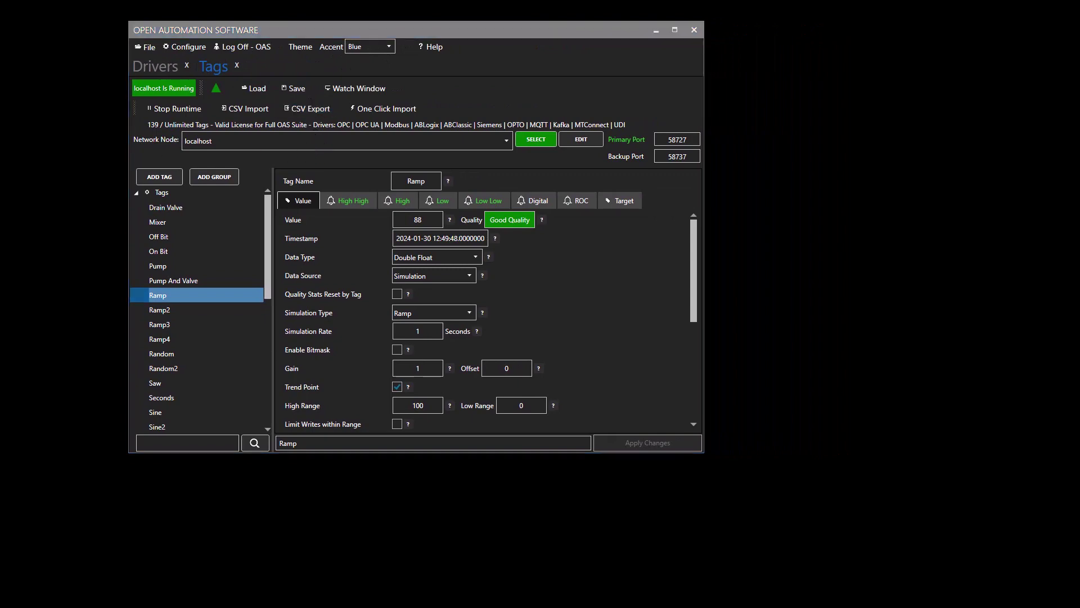
left_click_drag(690, 154, 833, 56)
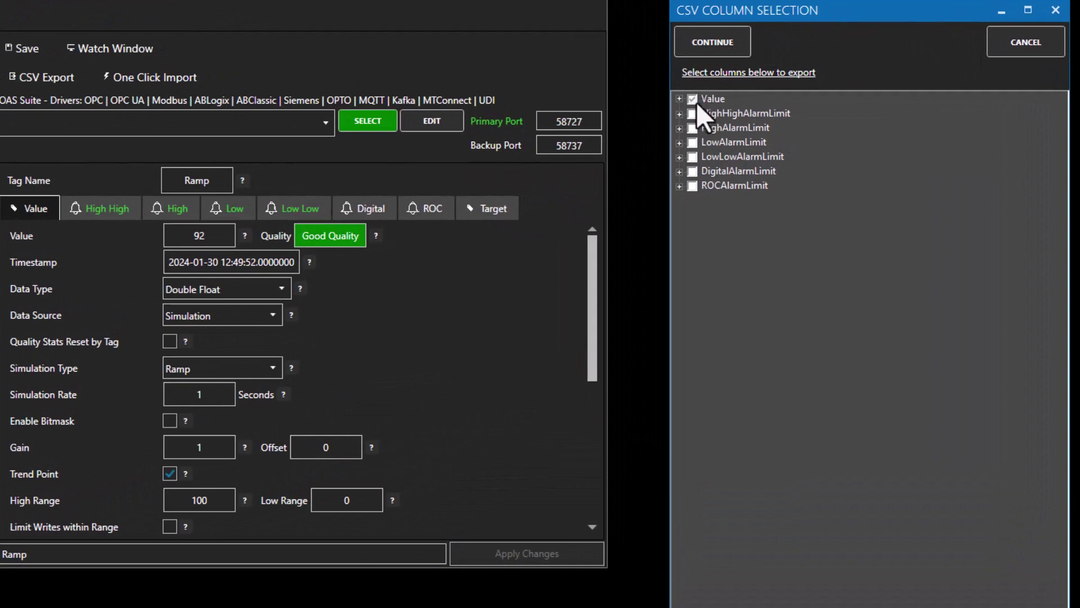
left_click(680, 99)
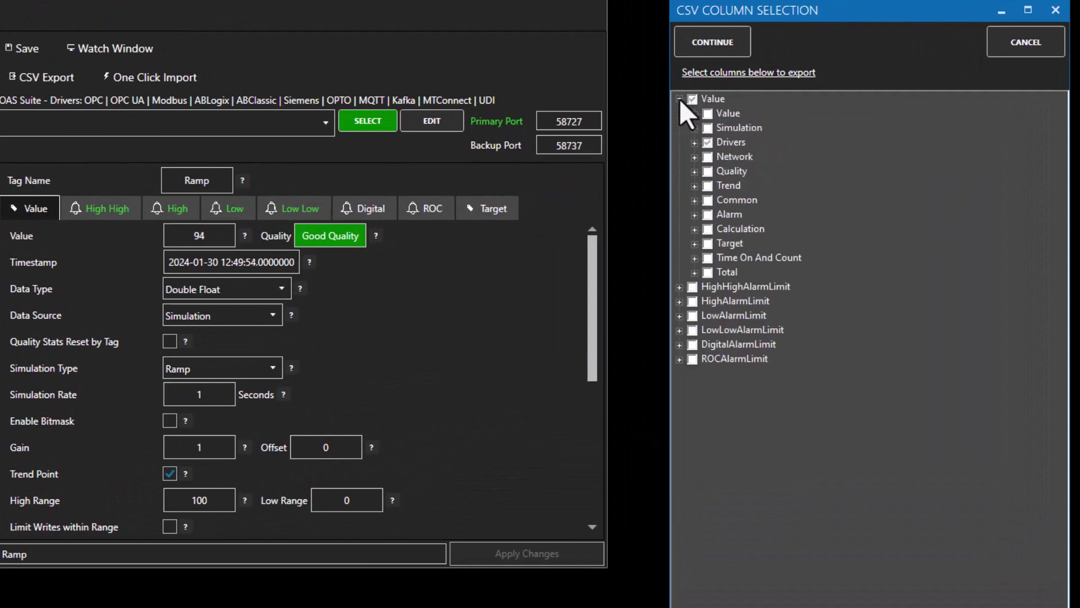
left_click(694, 143)
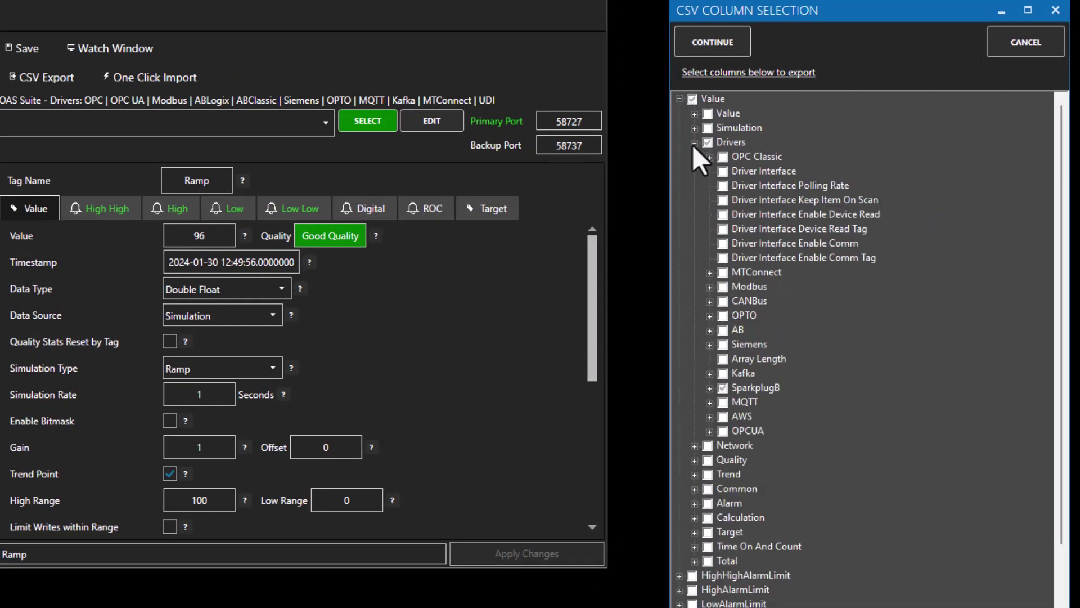
left_click(711, 389)
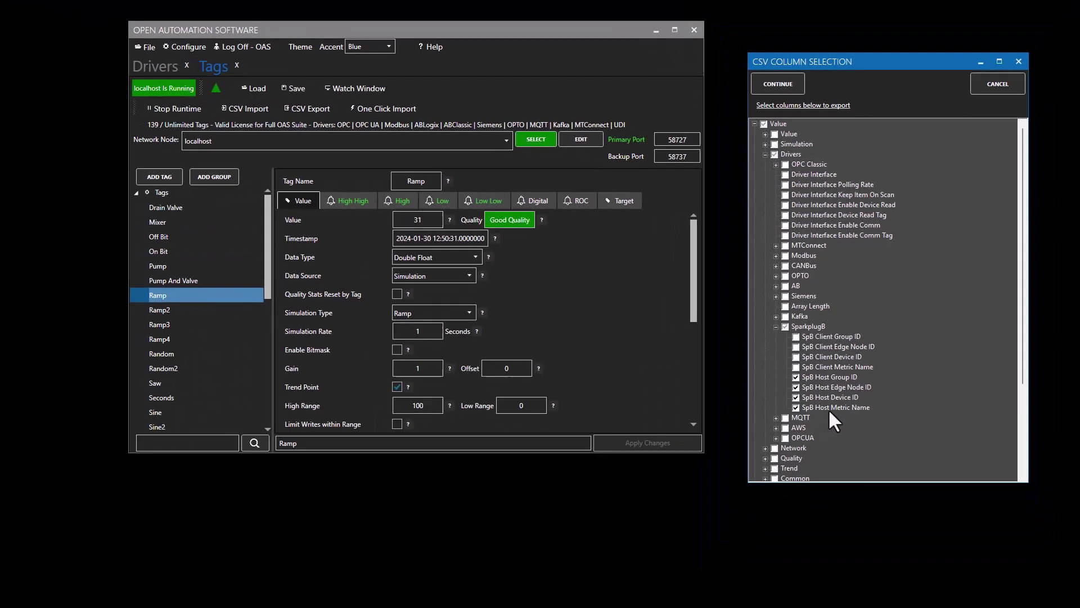
left_click(782, 87)
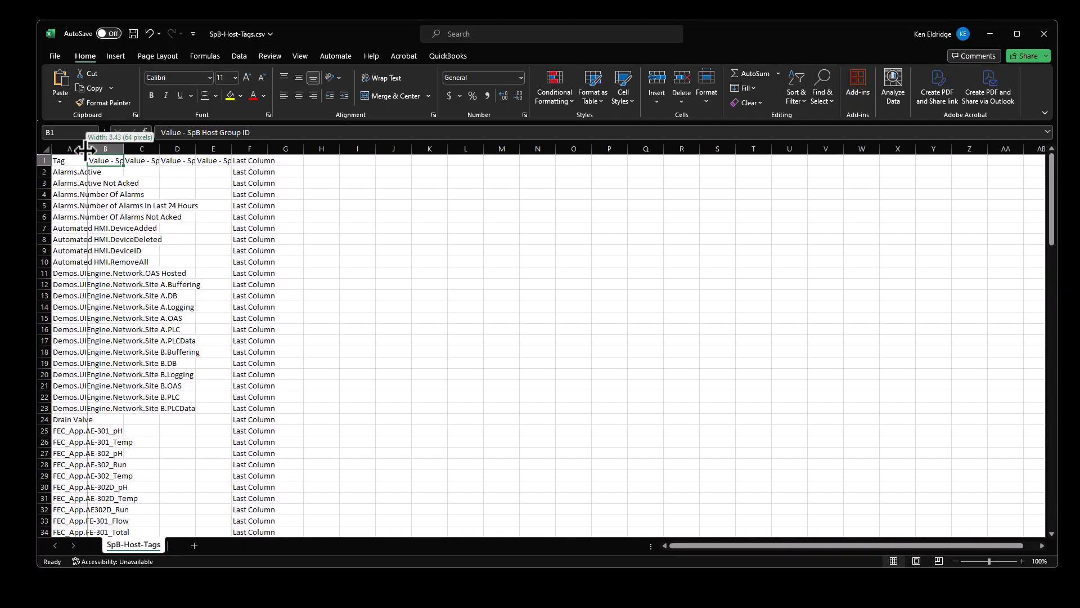
- In Excel, auto-fit the widths of columns A to E in SpB-Host-Tags.csv
left_click(225, 148)
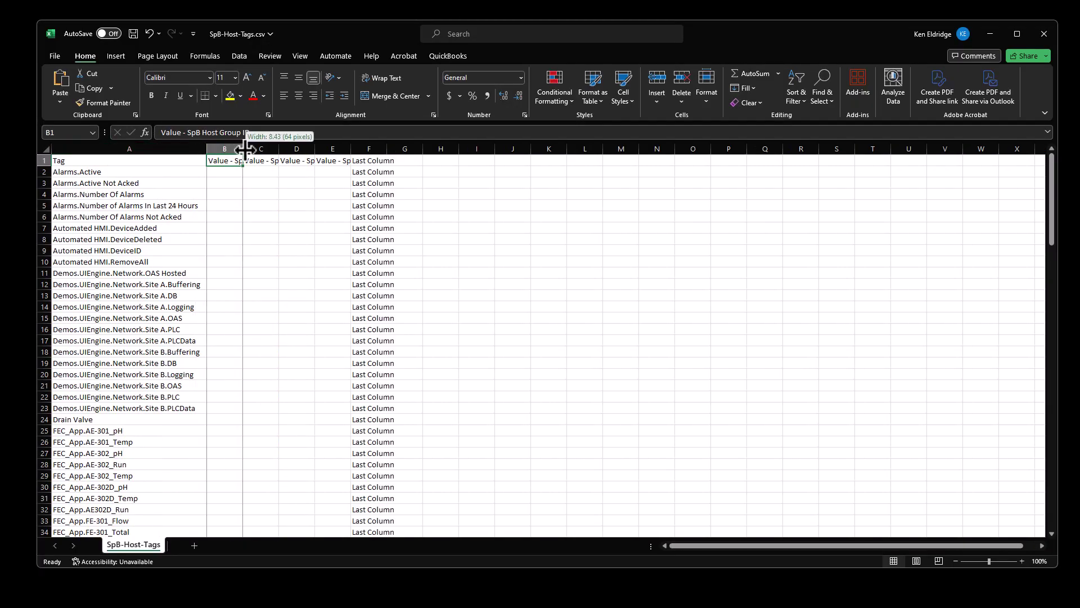
double_click(243, 149)
double_click(337, 148)
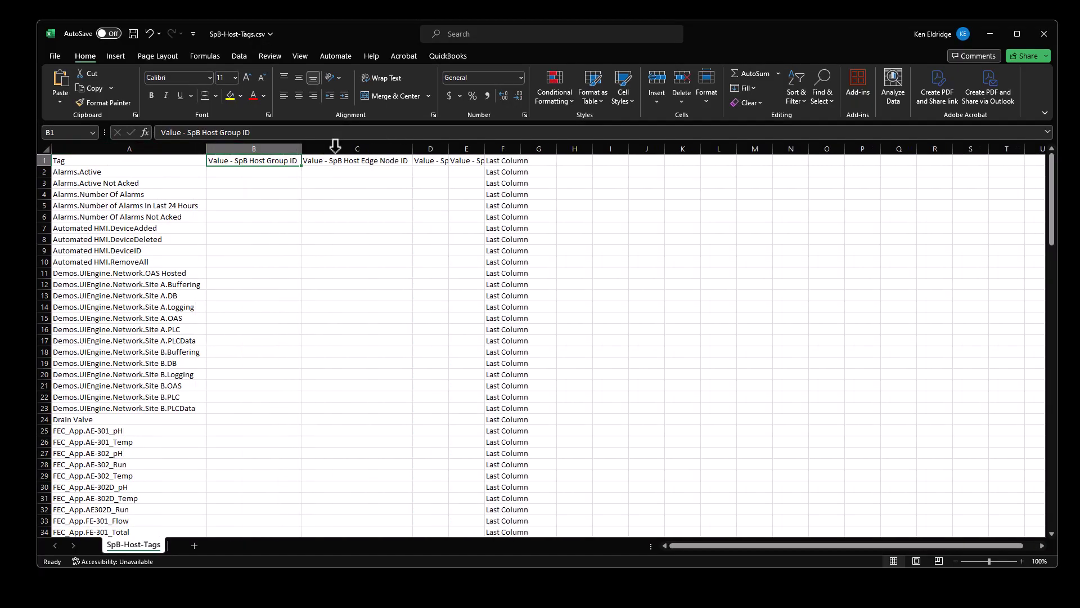
double_click(449, 149)
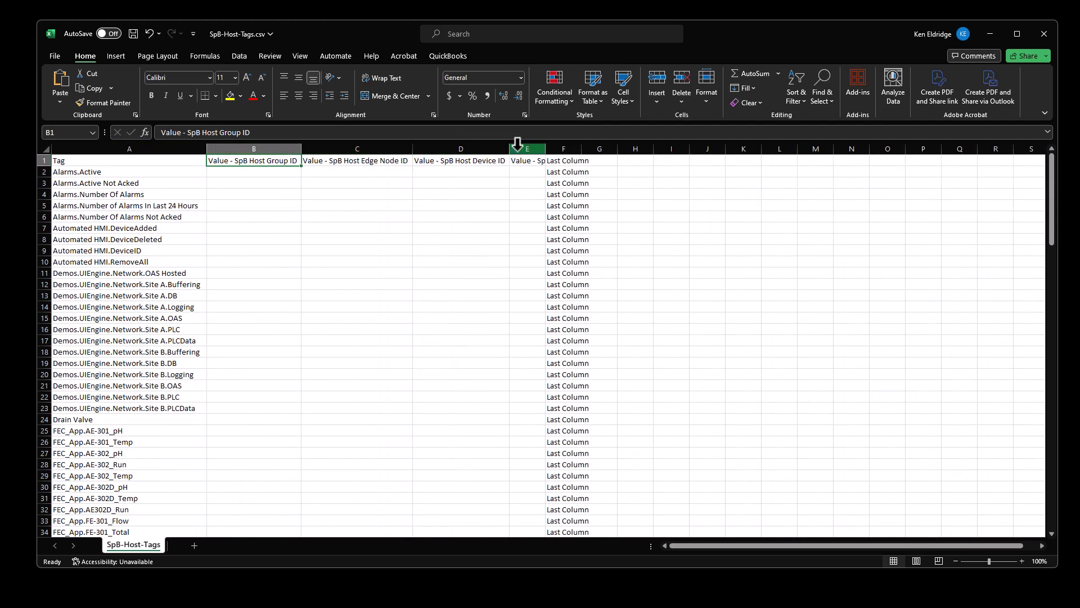
double_click(545, 149)
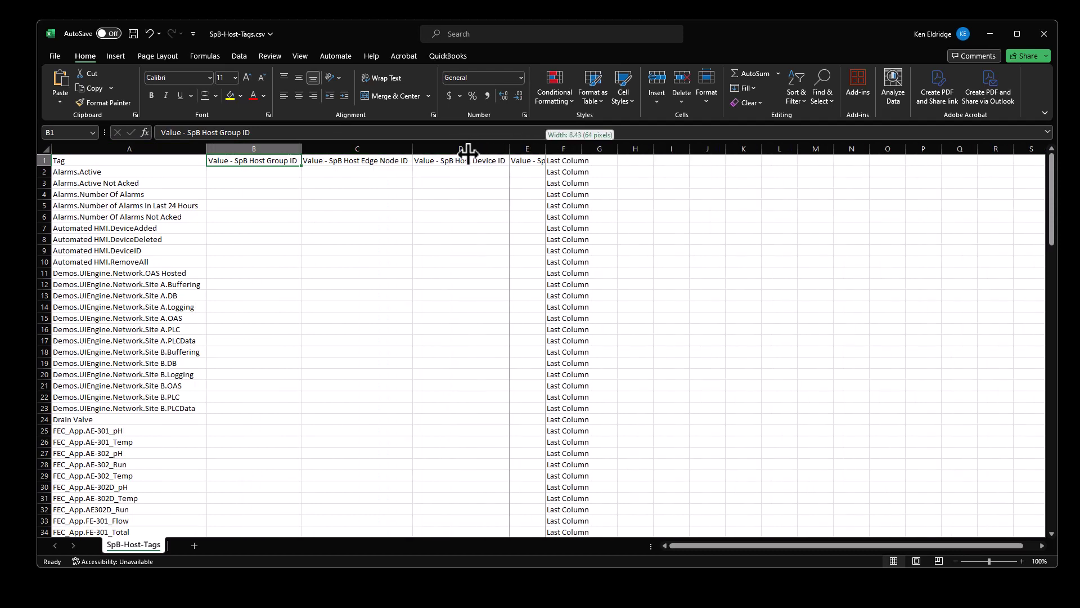
- Fill every tag row with Host Group ID A, Edge Node ID E, Device ID Sim and the tag's own name as Metric Name, then close the workbook
left_click(258, 170)
left_click(324, 163)
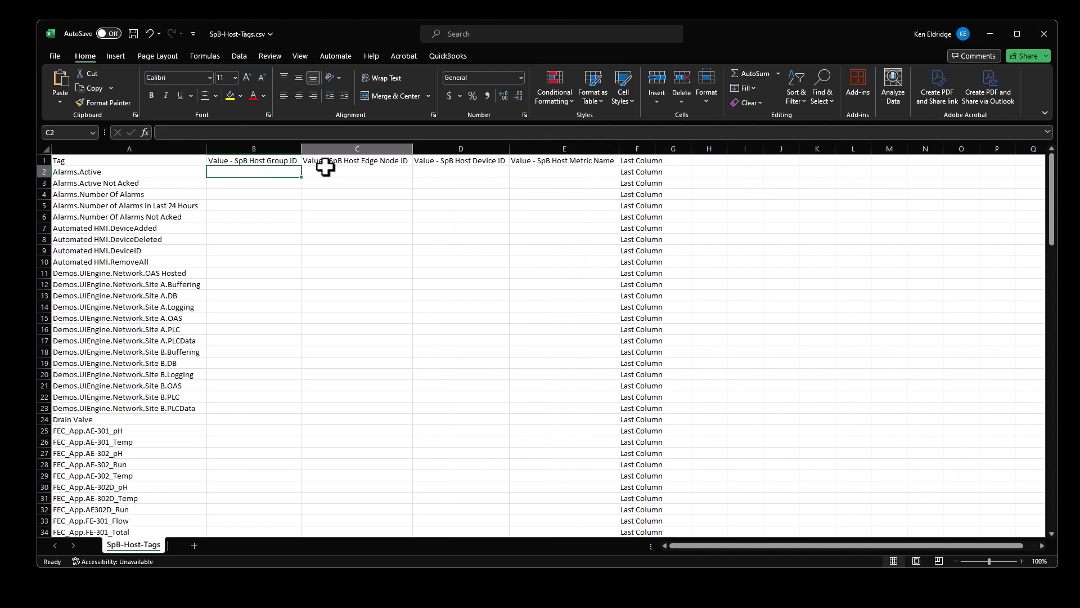
left_click(446, 165)
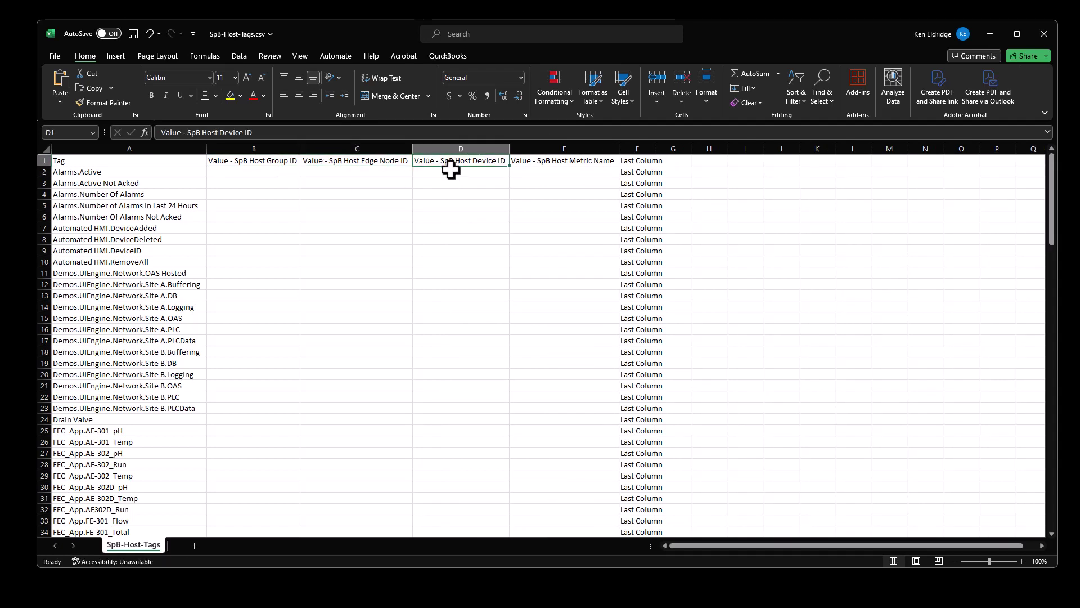
left_click(452, 170)
left_click(549, 171)
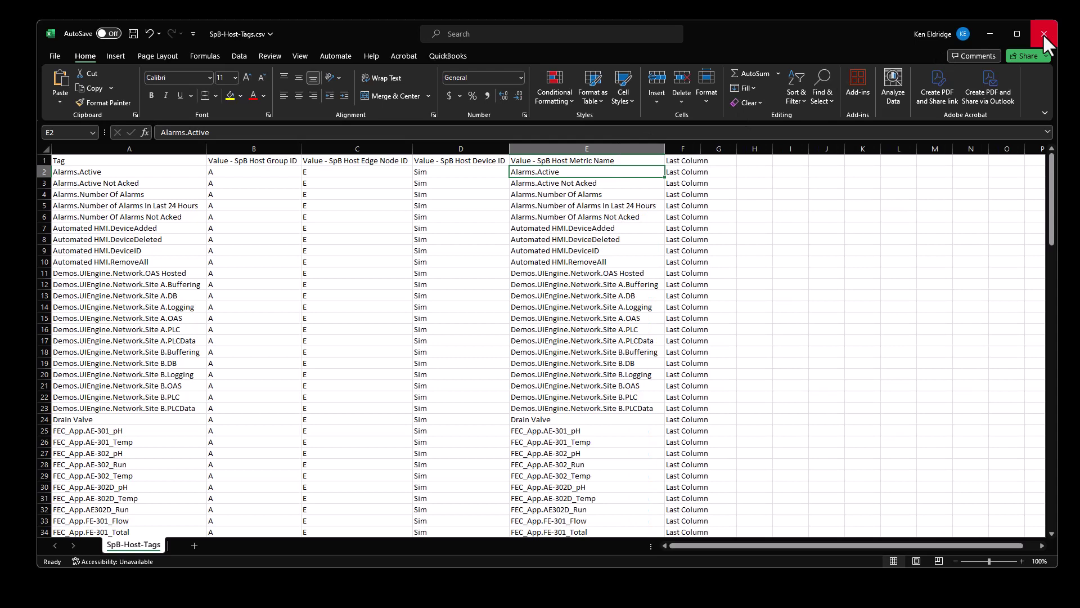
left_click(1043, 32)
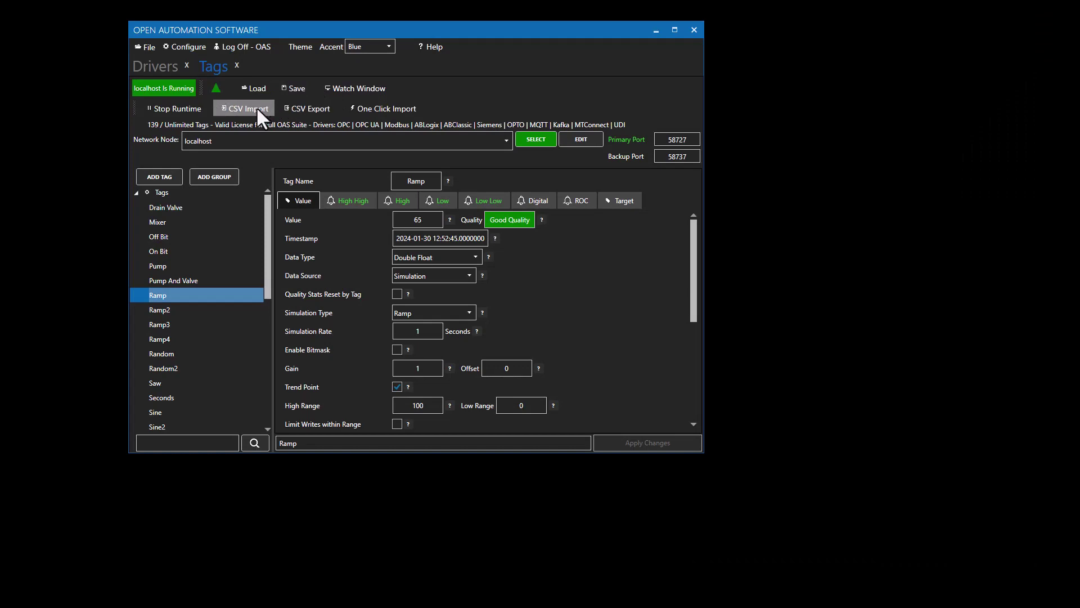
- In the OAS tag configuration, import SpB-Host-Tags.csv from the Temp folder and dismiss the import results
left_click(257, 107)
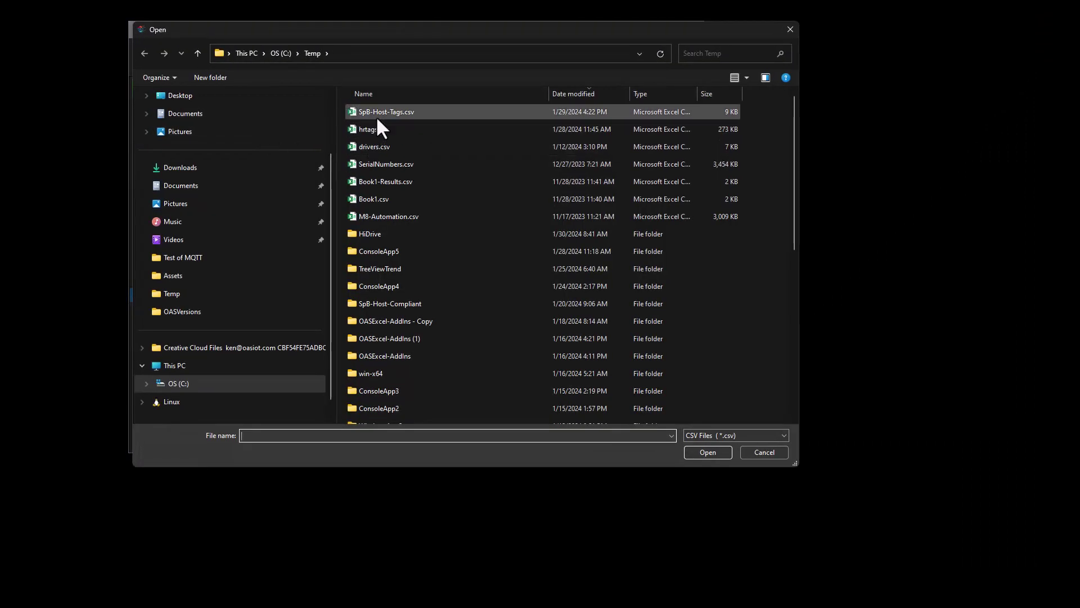
left_click(377, 118)
left_click(710, 452)
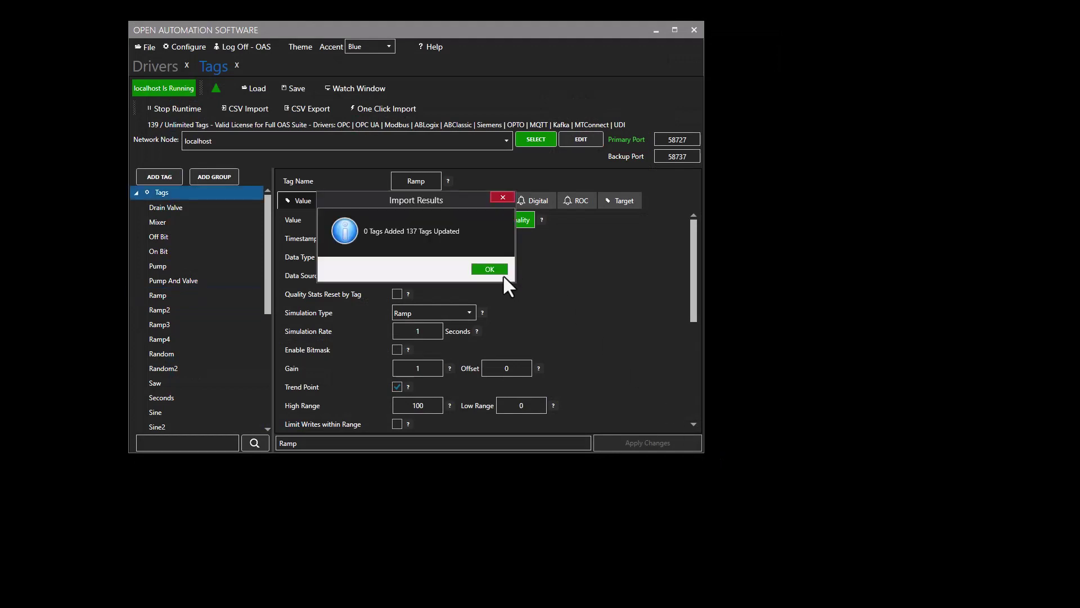
left_click(491, 269)
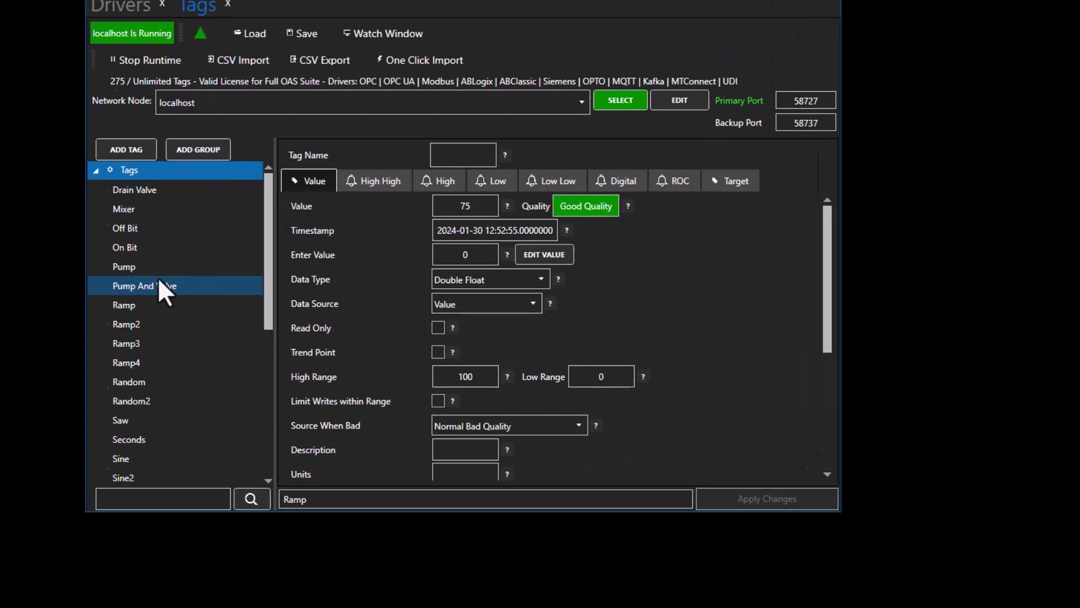
- Check the root-level Pump tag's Host Group ID, Host Edge Node ID, Host Device ID and Host Metric Name
left_click(176, 267)
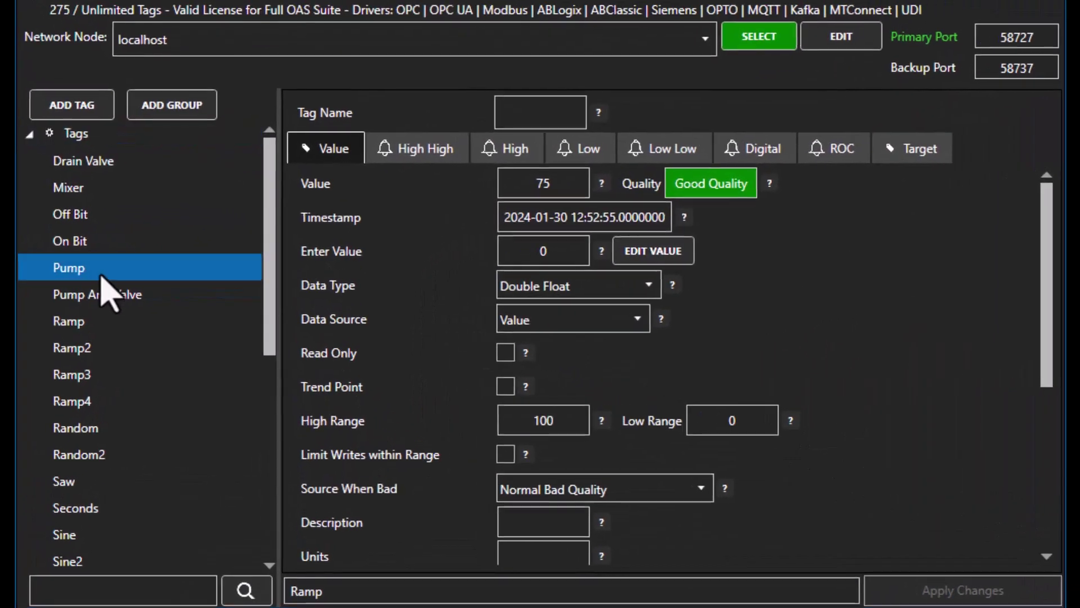
left_click(1049, 501)
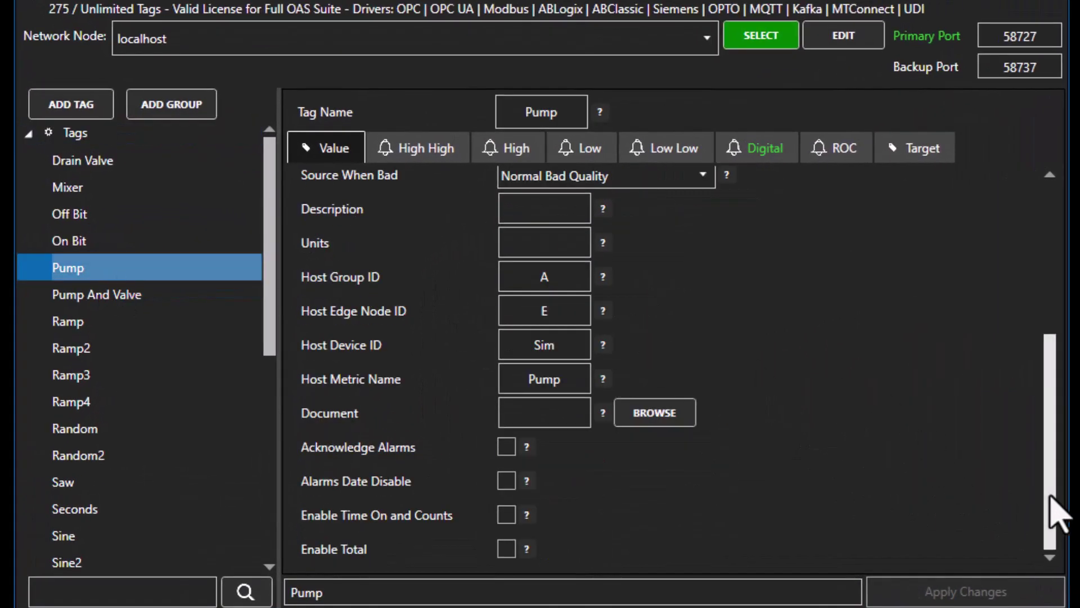
left_click(532, 284)
left_click(526, 310)
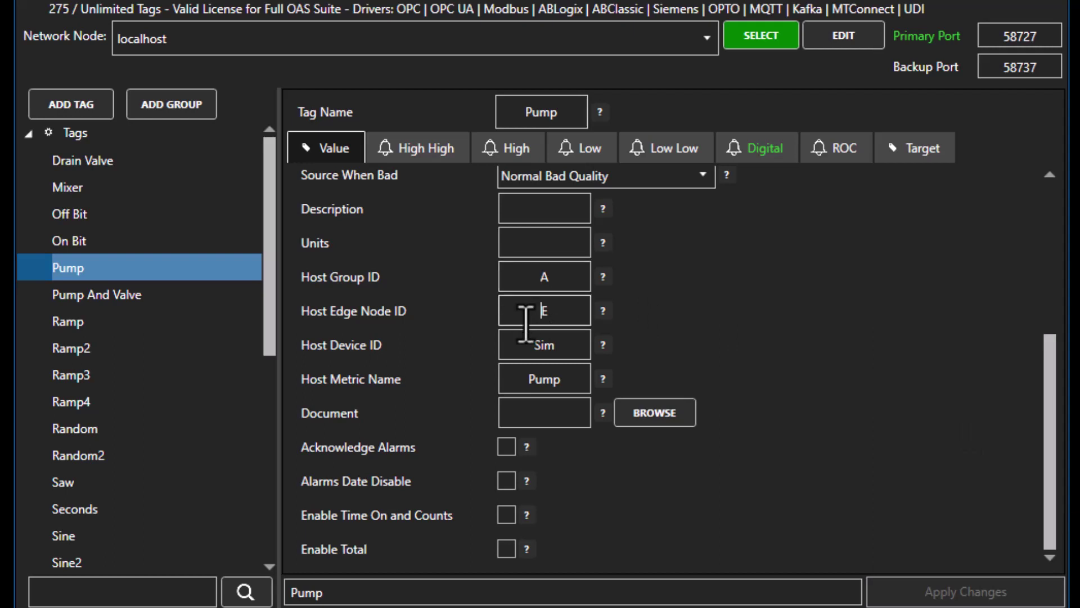
double_click(530, 380)
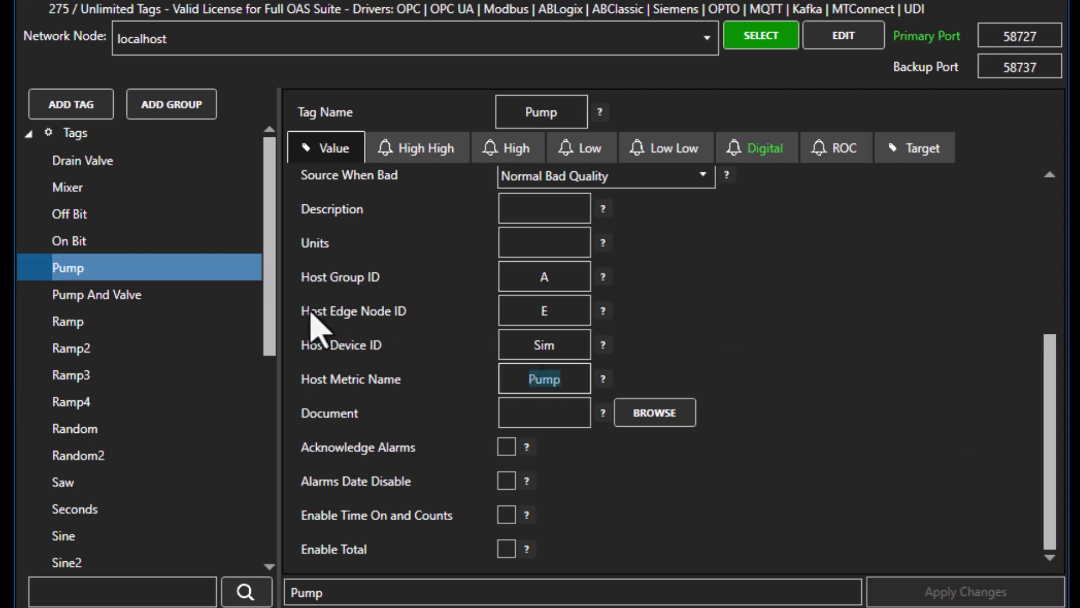
- Reload the localhost tag tree and expand the Host App group through A and E down to Sim
left_click(755, 44)
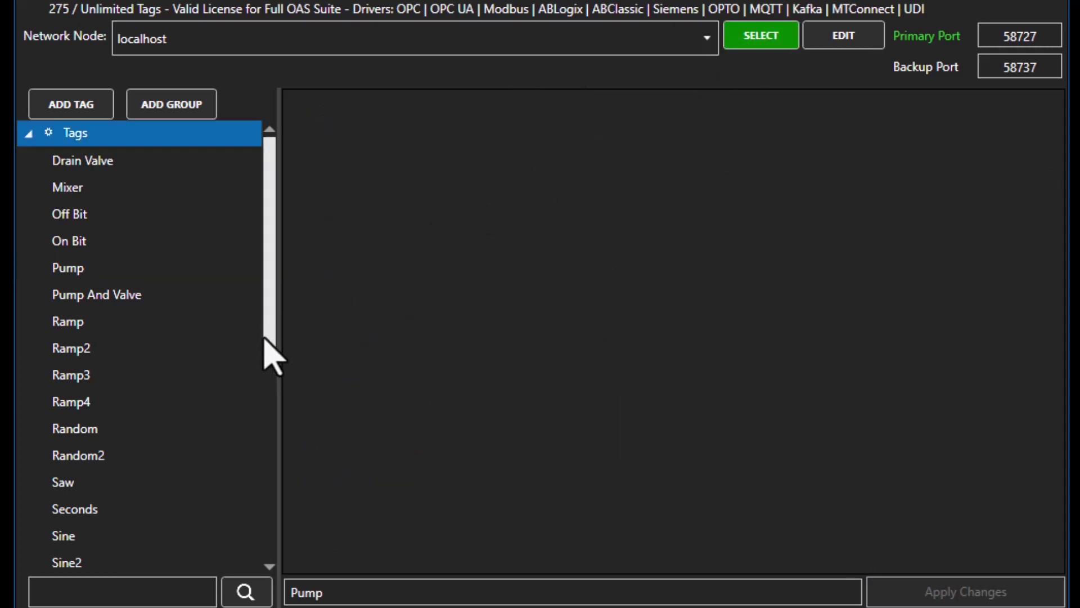
left_click_drag(264, 338, 256, 545)
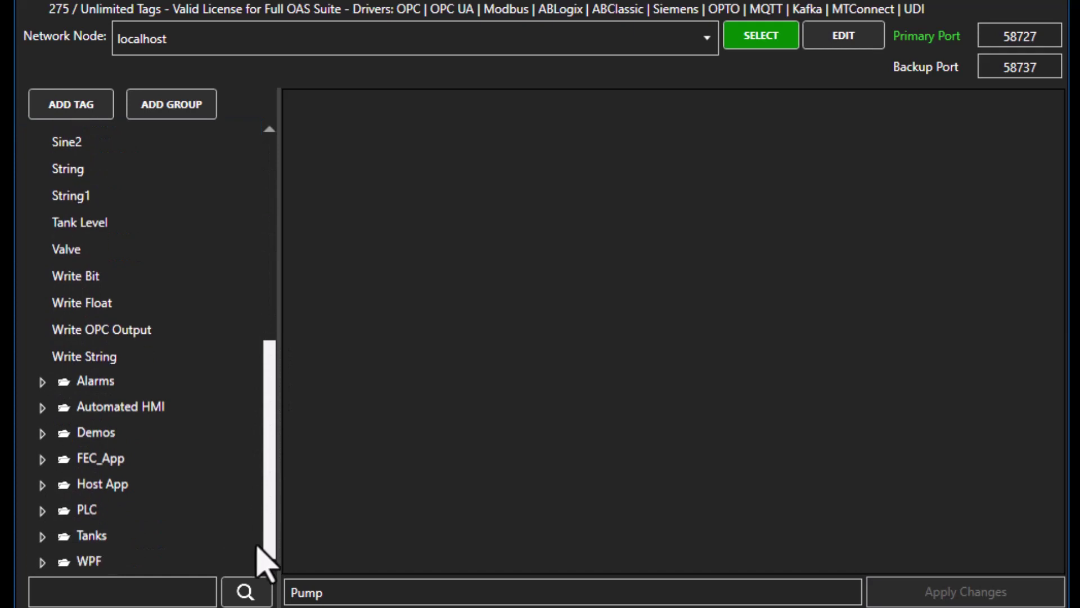
left_click(43, 485)
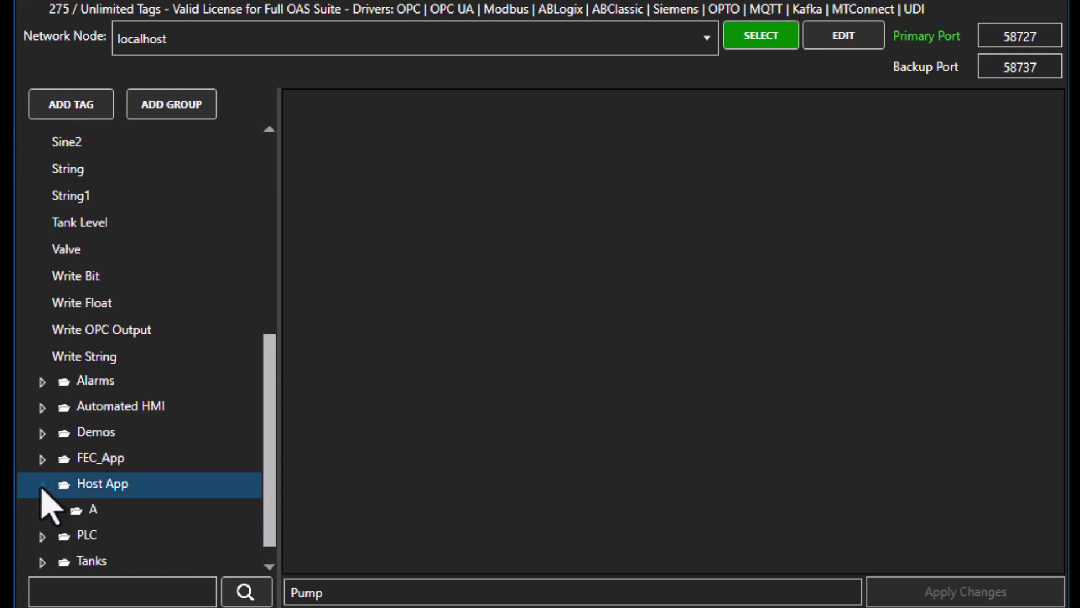
left_click(51, 510)
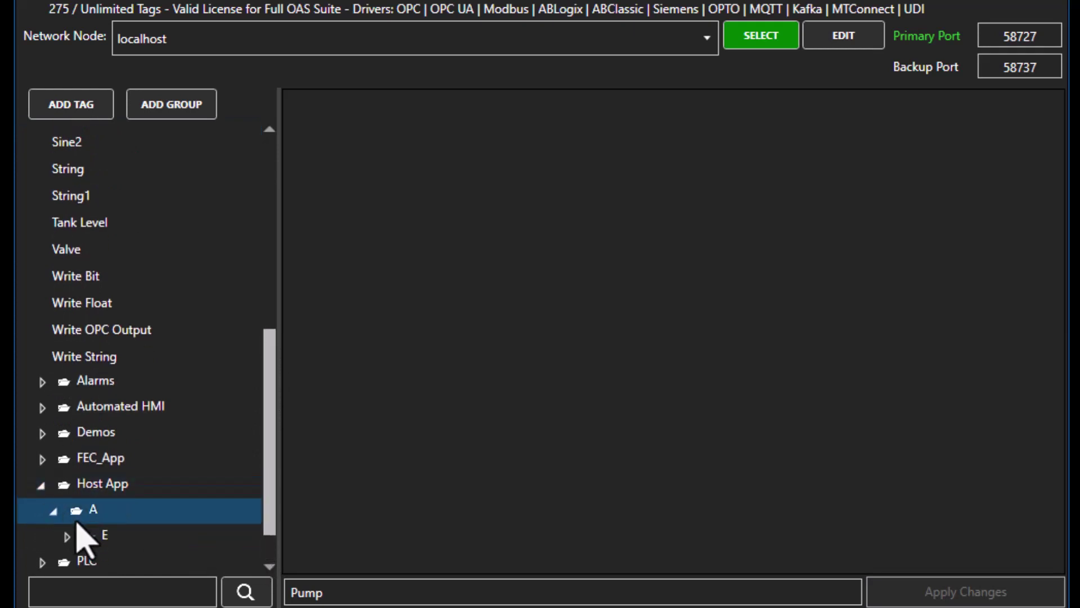
left_click(66, 536)
left_click(66, 536)
left_click(270, 554)
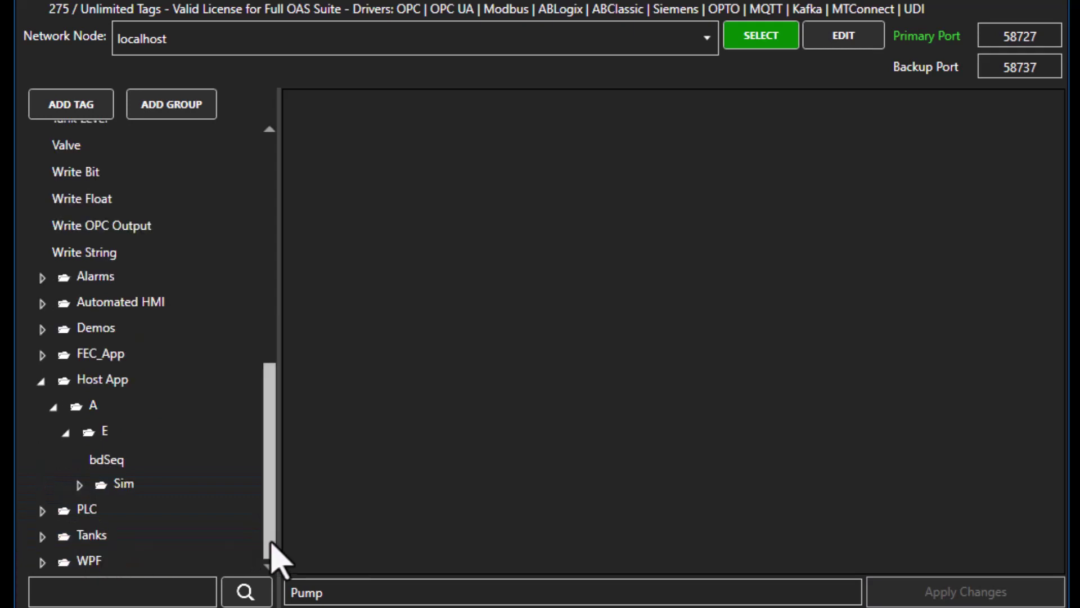
left_click(142, 489)
left_click(80, 485)
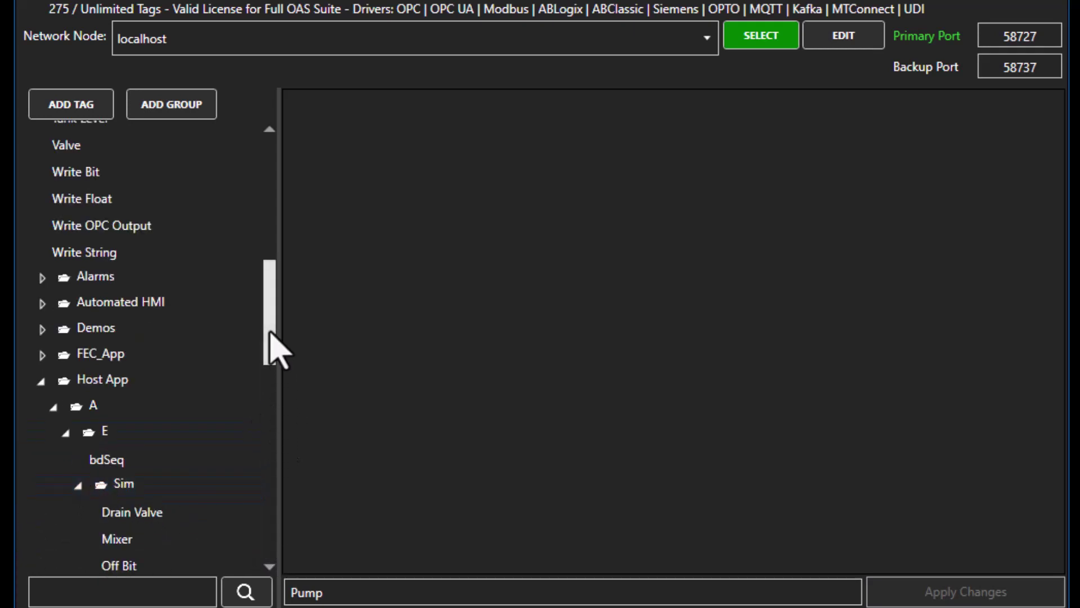
- Examine the groups under Sim and inspect the INPUT 0 tag in PLC's AI MODULE 1
left_click_drag(268, 333, 265, 505)
left_click(87, 433)
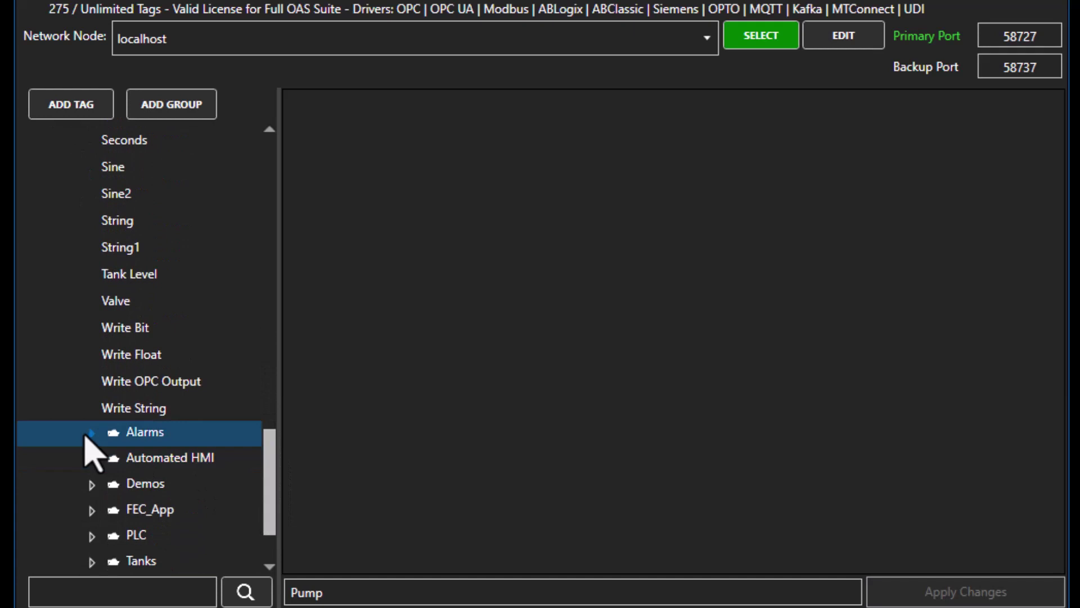
left_click(90, 532)
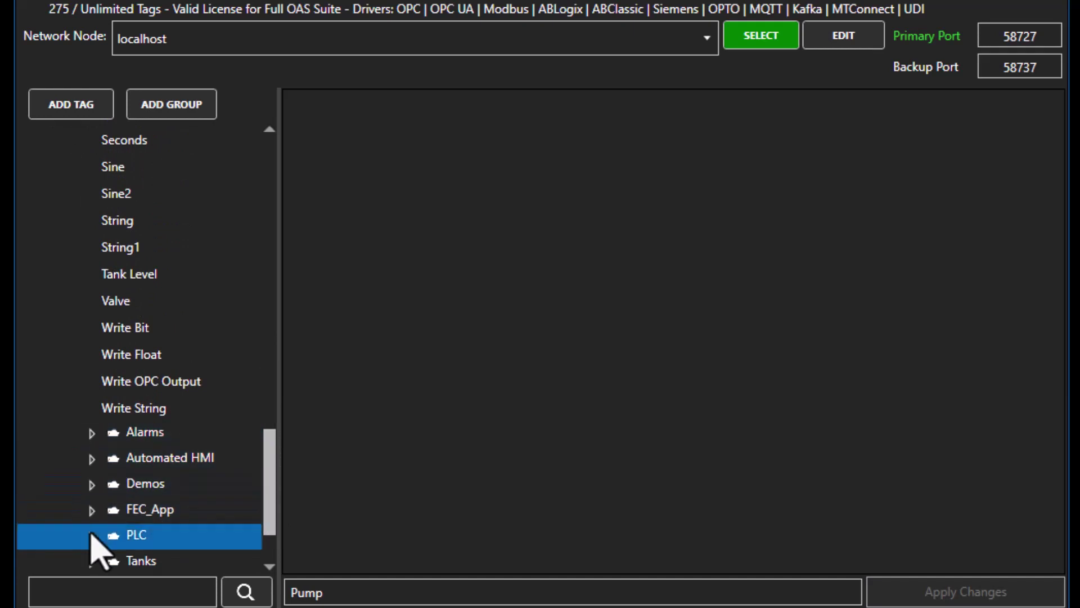
left_click(90, 535)
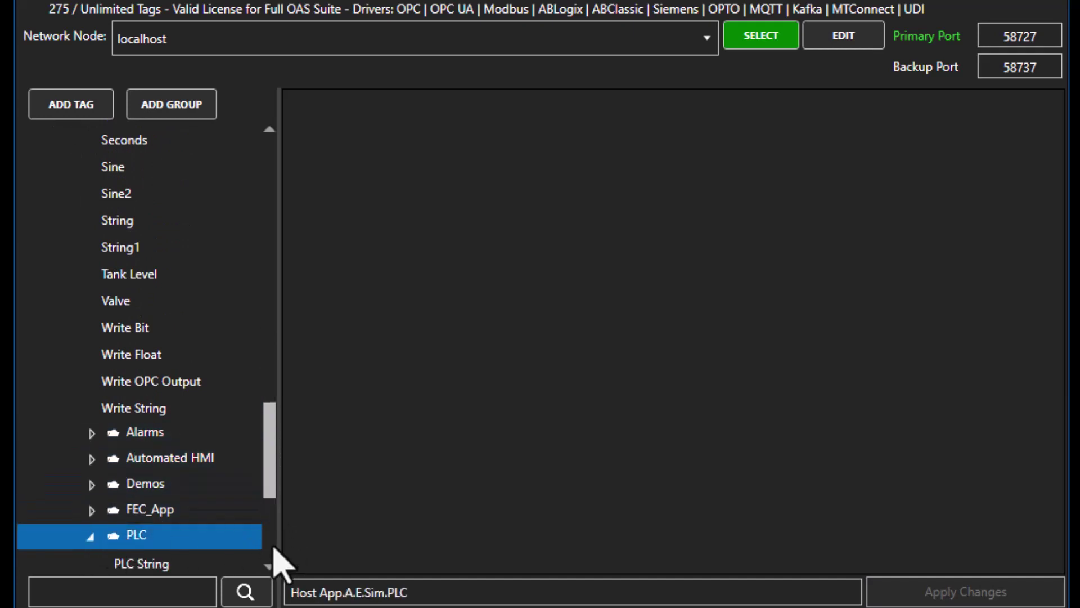
scroll(273, 550, "down", 4)
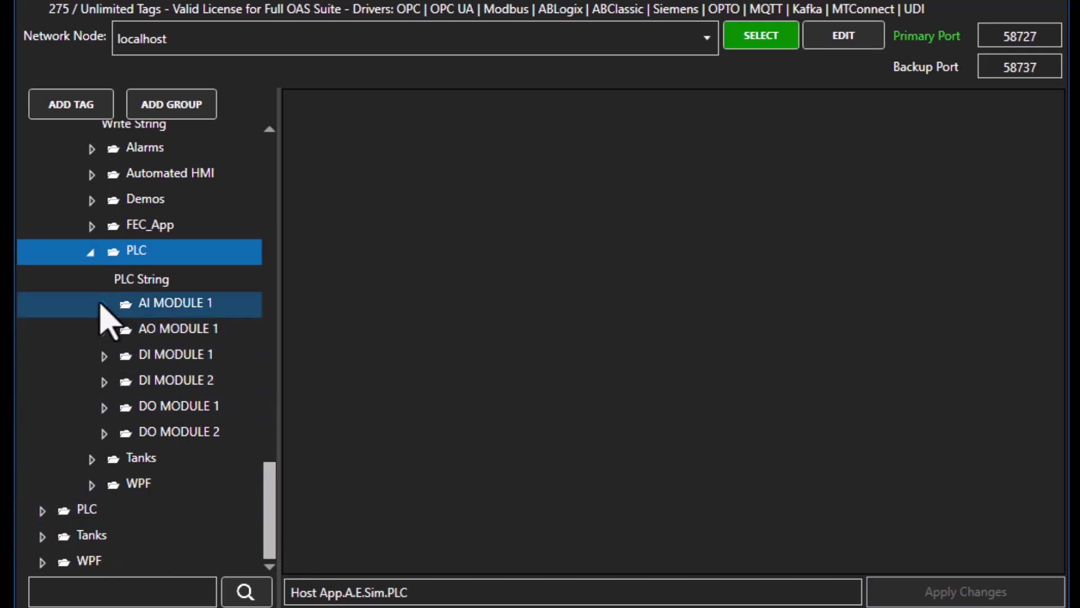
left_click(104, 303)
left_click(137, 340)
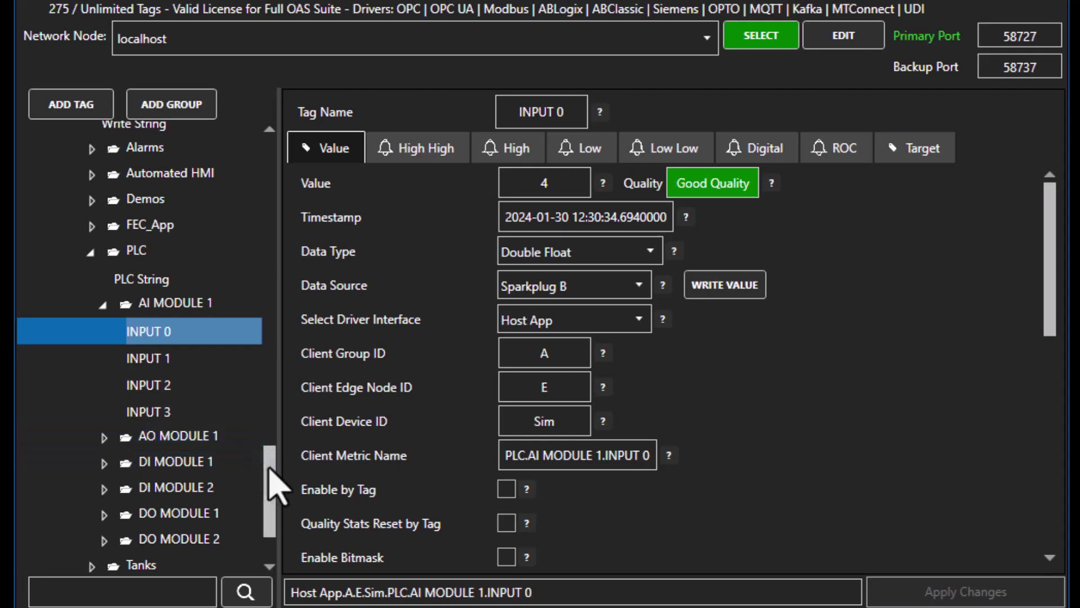
- Add the whole Sim group under Host App to the Watch Window
left_click_drag(276, 487, 248, 325)
left_click(120, 307)
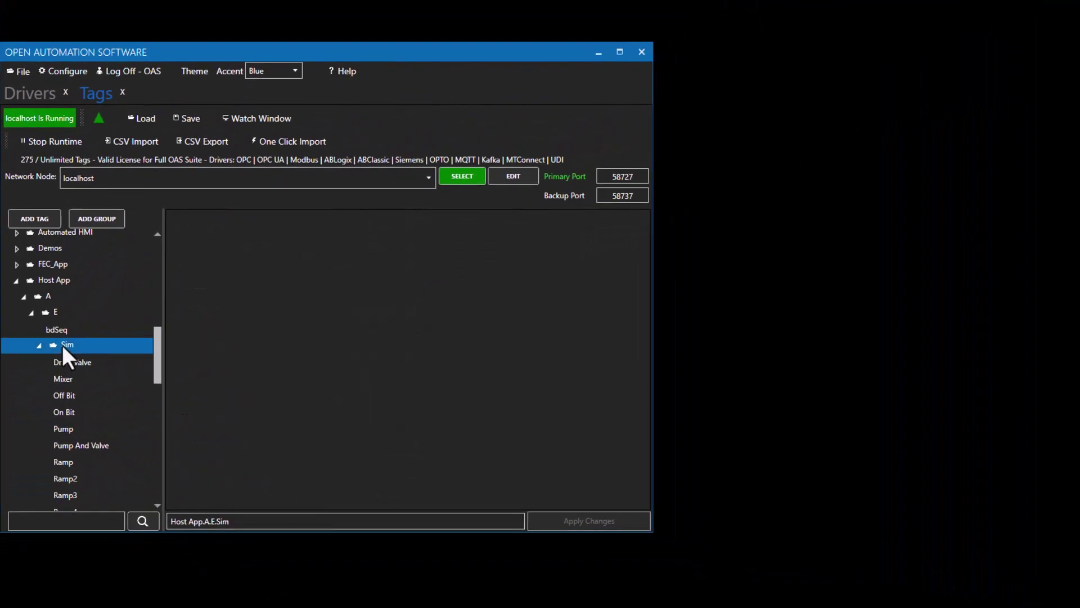
right_click(61, 345)
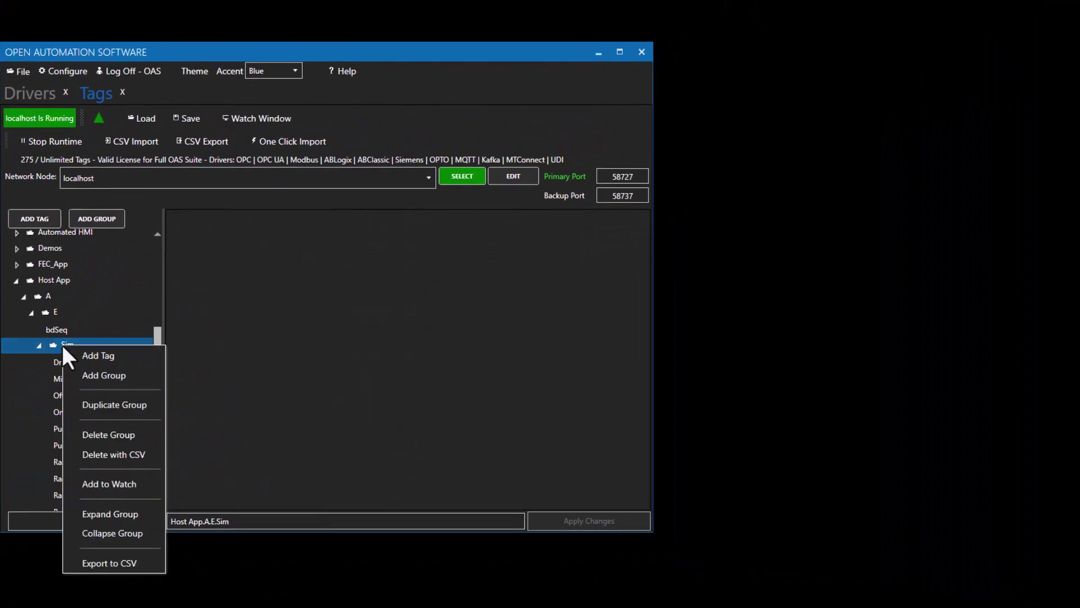
left_click(114, 484)
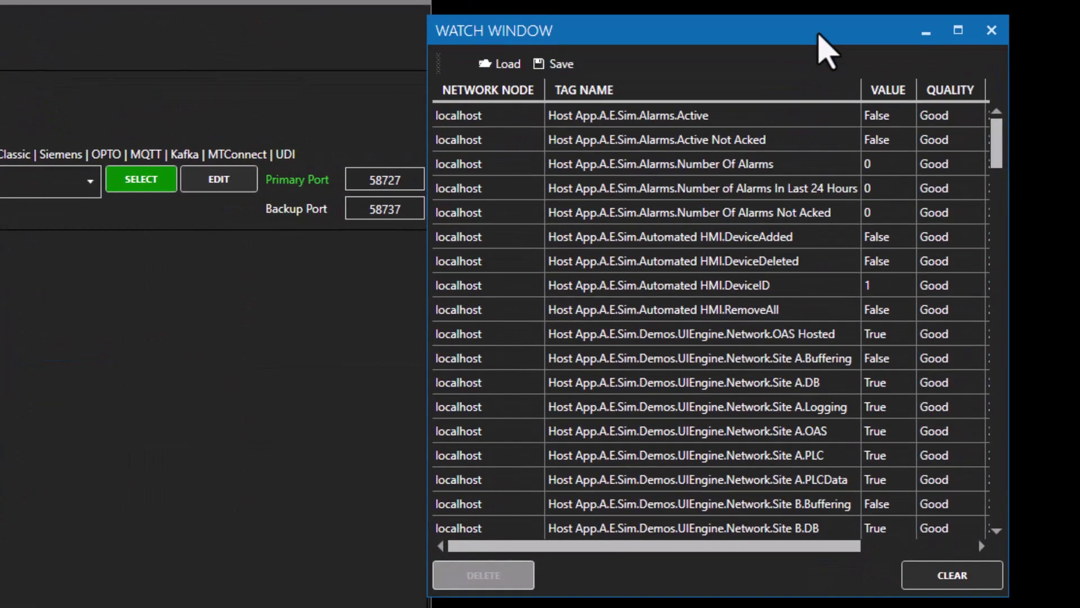
- Look through the live values of the Sim tags in the Watch Window, then close it
left_click(994, 510)
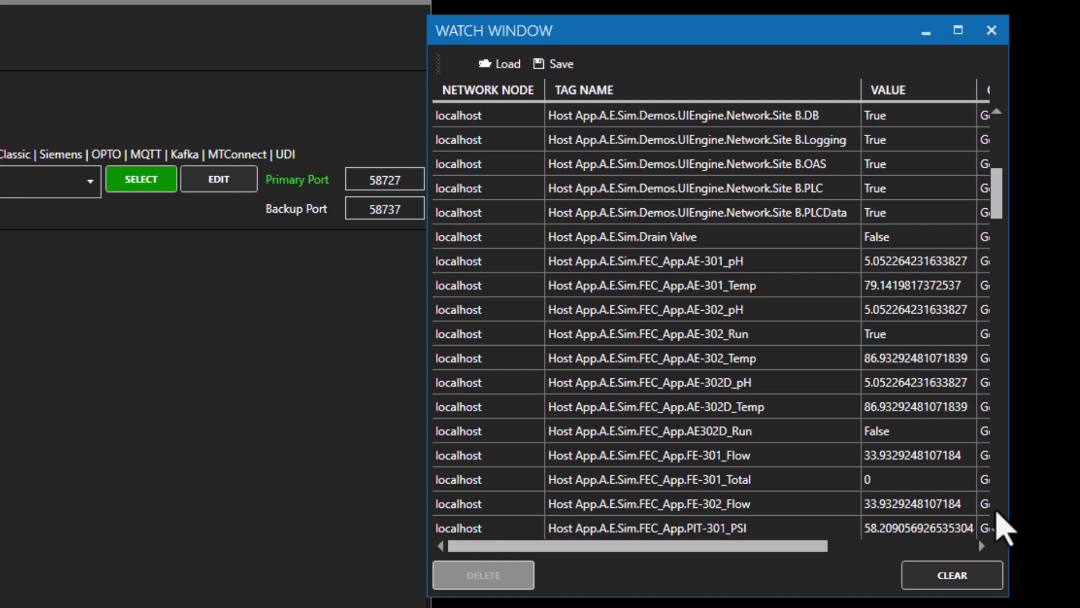
left_click(996, 511)
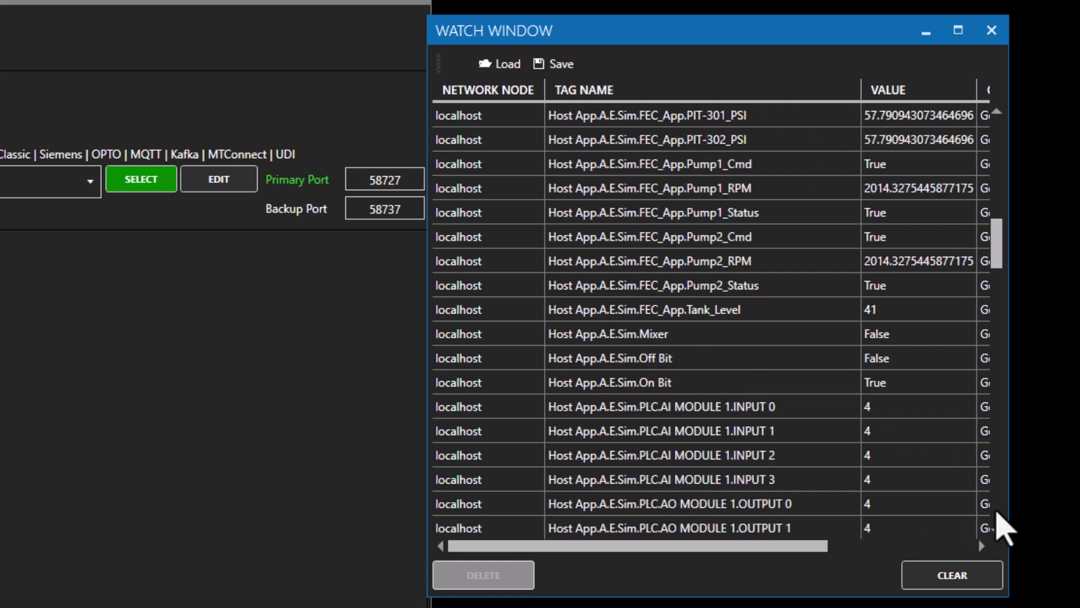
left_click(997, 512)
left_click(997, 514)
left_click(999, 521)
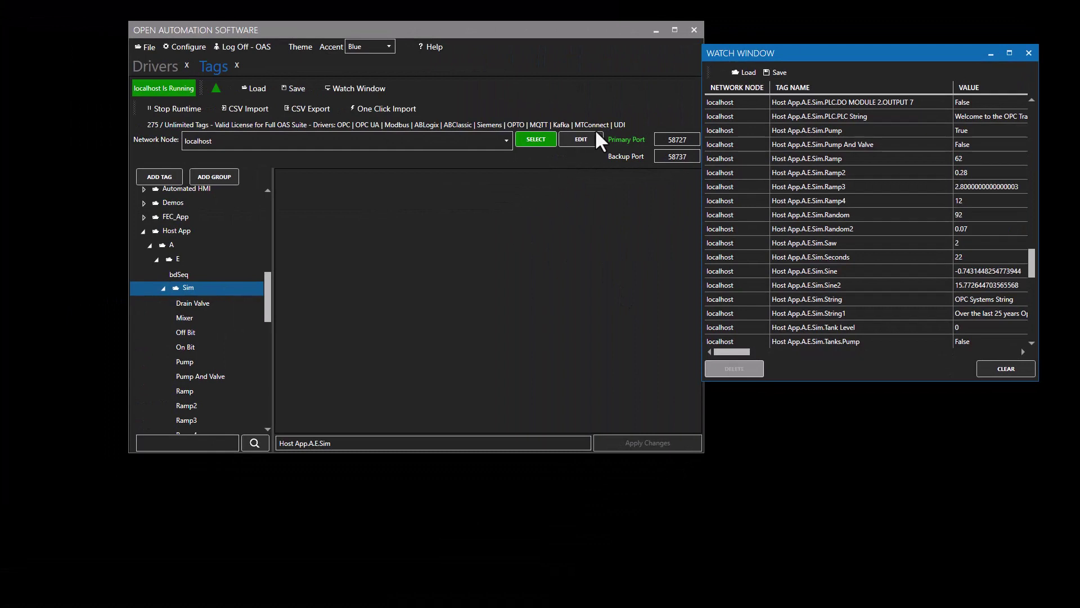
left_click(1028, 53)
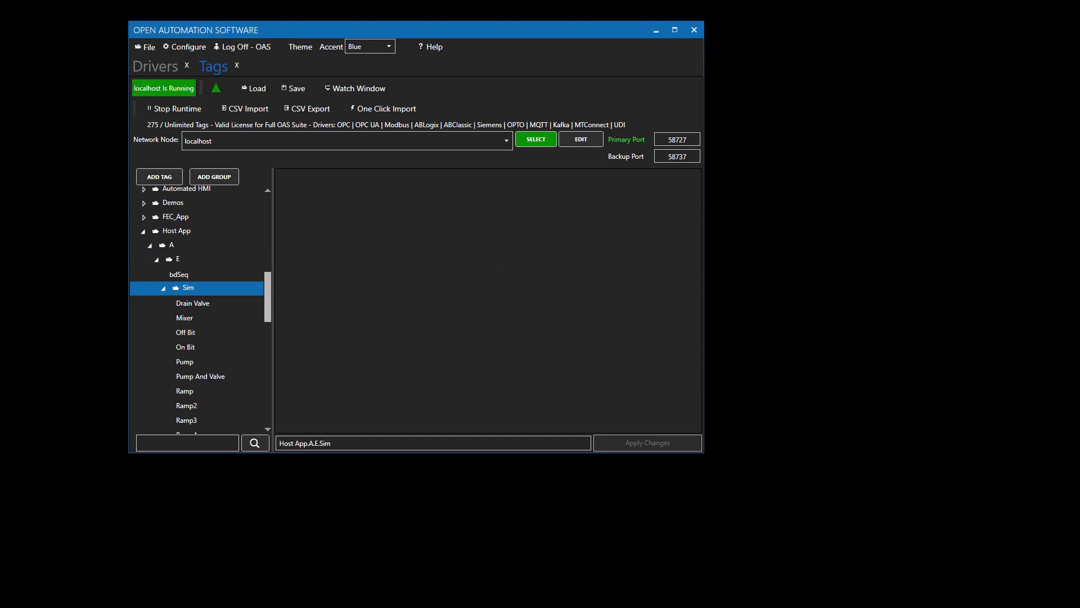
left_click(193, 45)
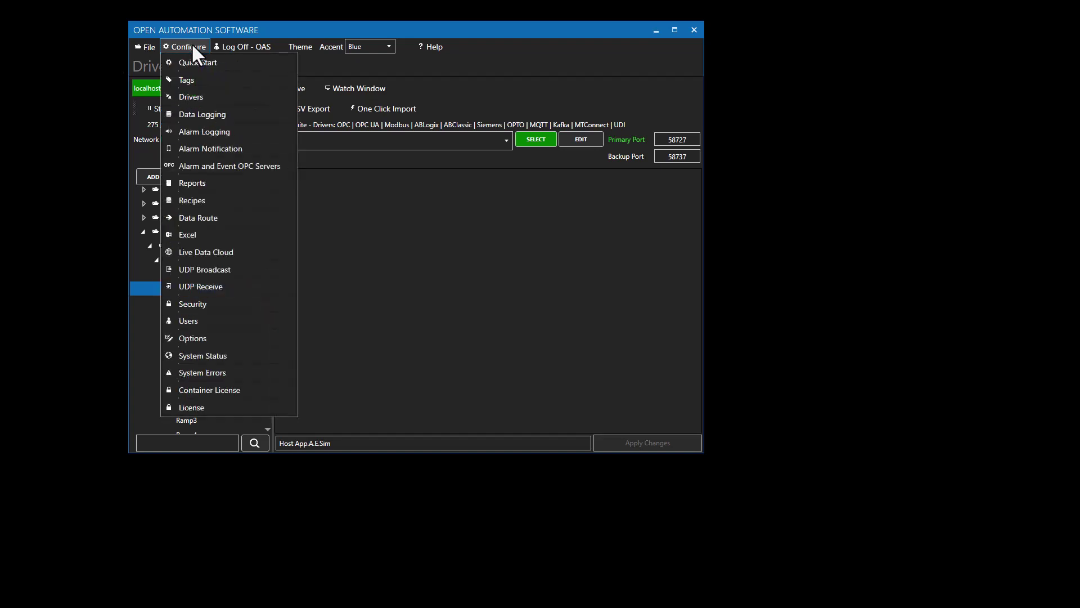
key("Left")
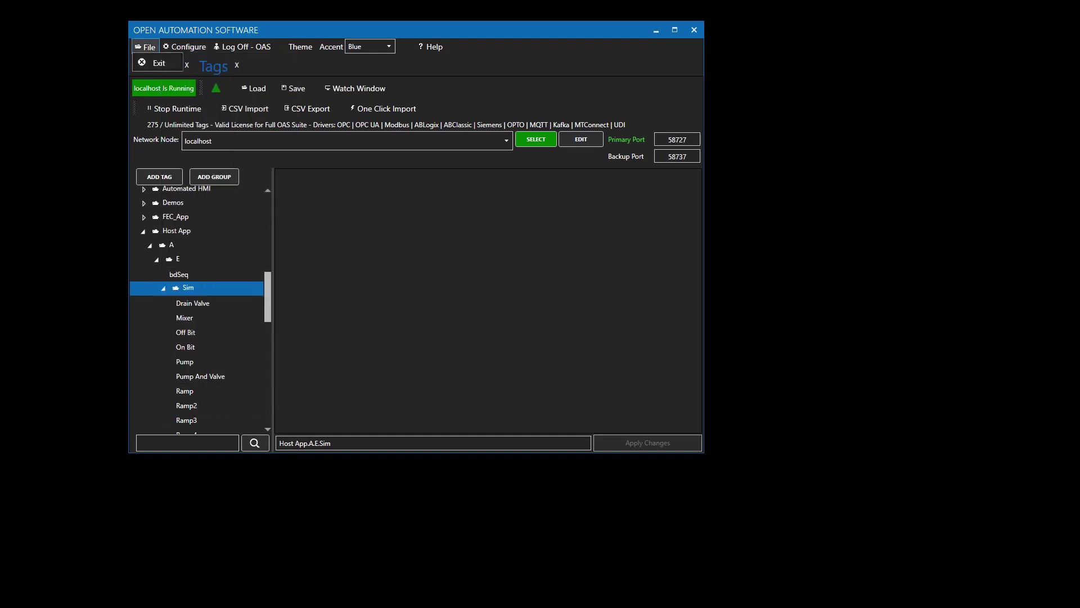
key("Escape")
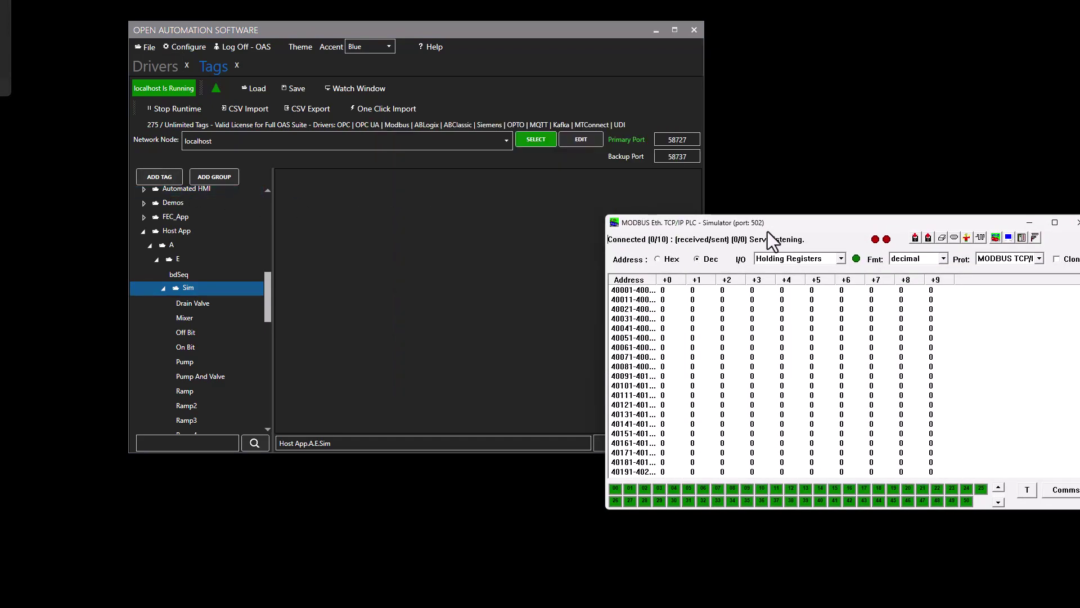
- Arrange the OAS window beside the MODBUS TCP/IP PLC simulator and open the Drivers configuration
left_click_drag(785, 222, 764, 218)
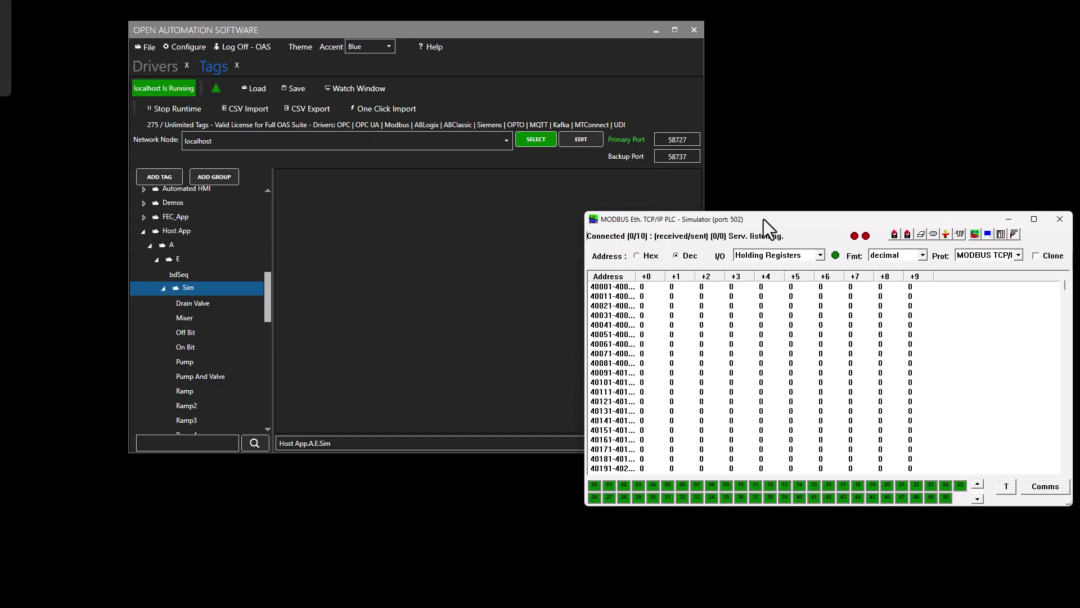
left_click_drag(531, 31, 408, 27)
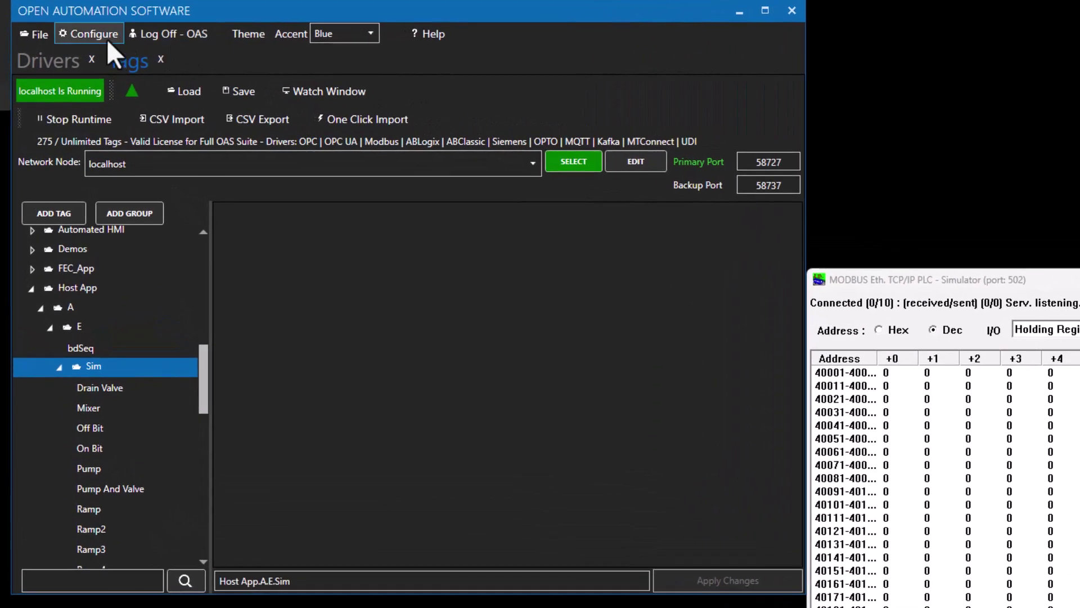
left_click(77, 42)
left_click(99, 103)
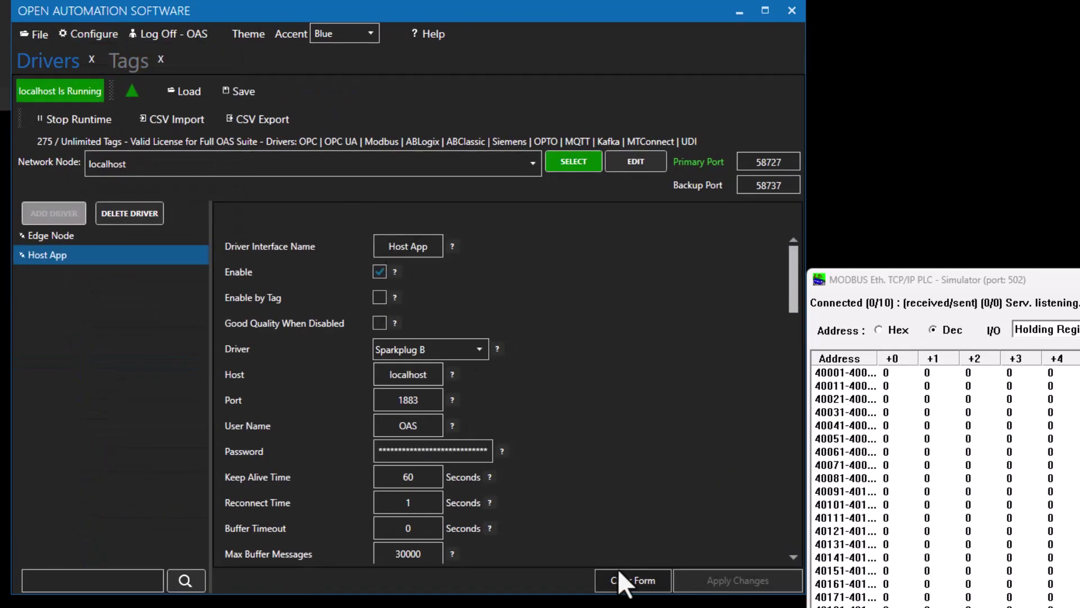
- Add a new Modbus driver interface named Modbus with the IP address 127.0.0.1
left_click(616, 572)
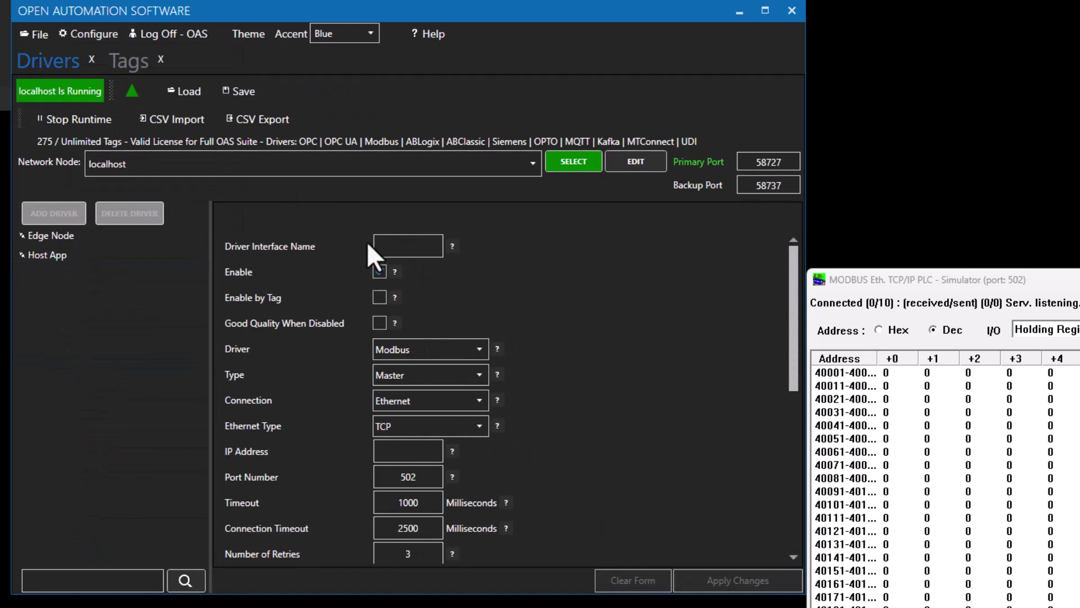
left_click(426, 248)
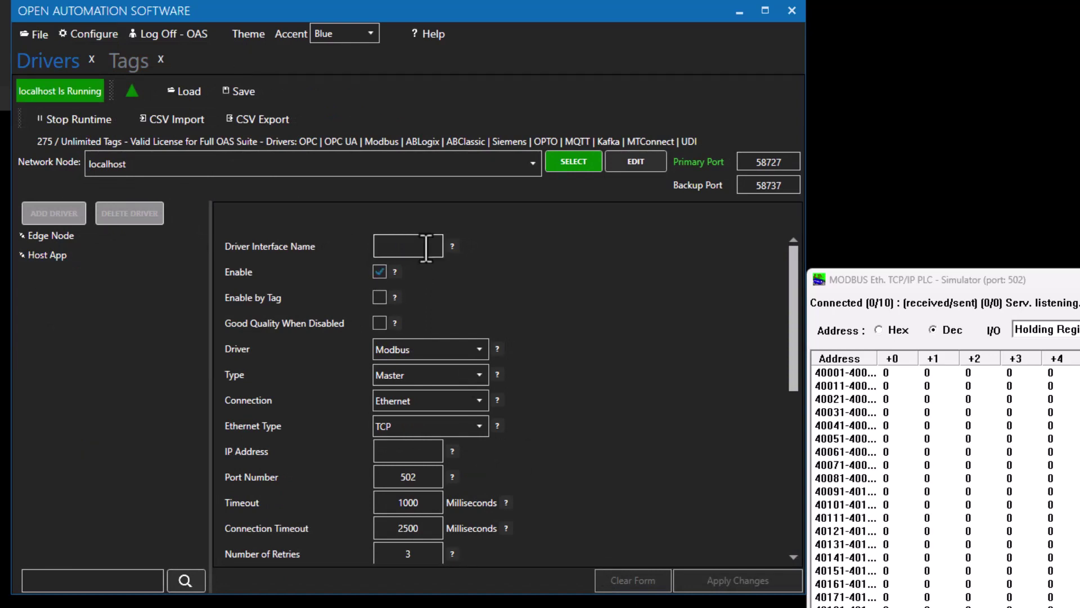
type("Modbus")
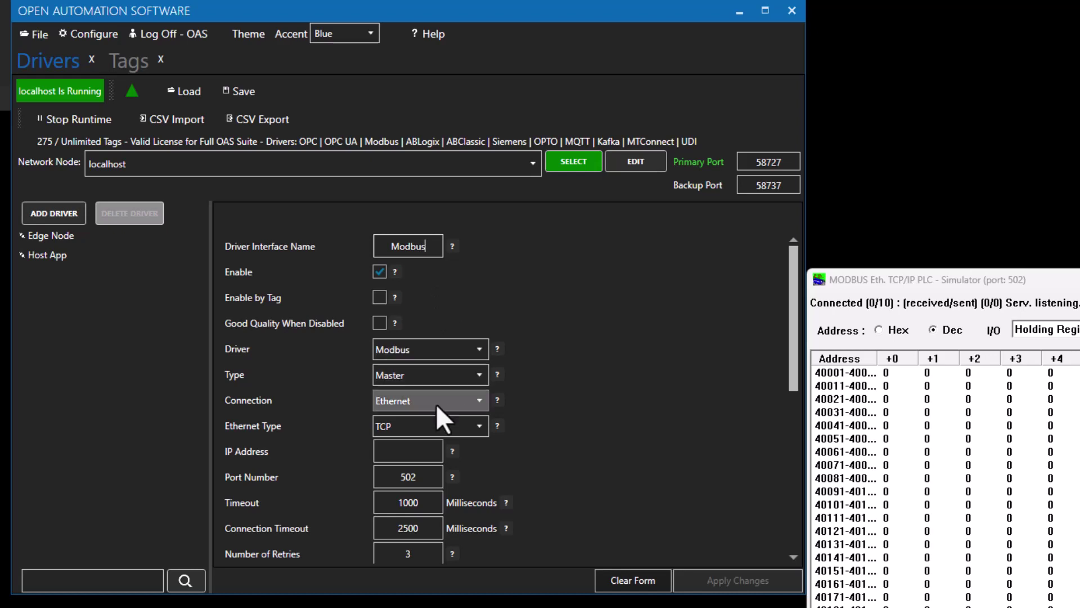
left_click(420, 450)
type("1")
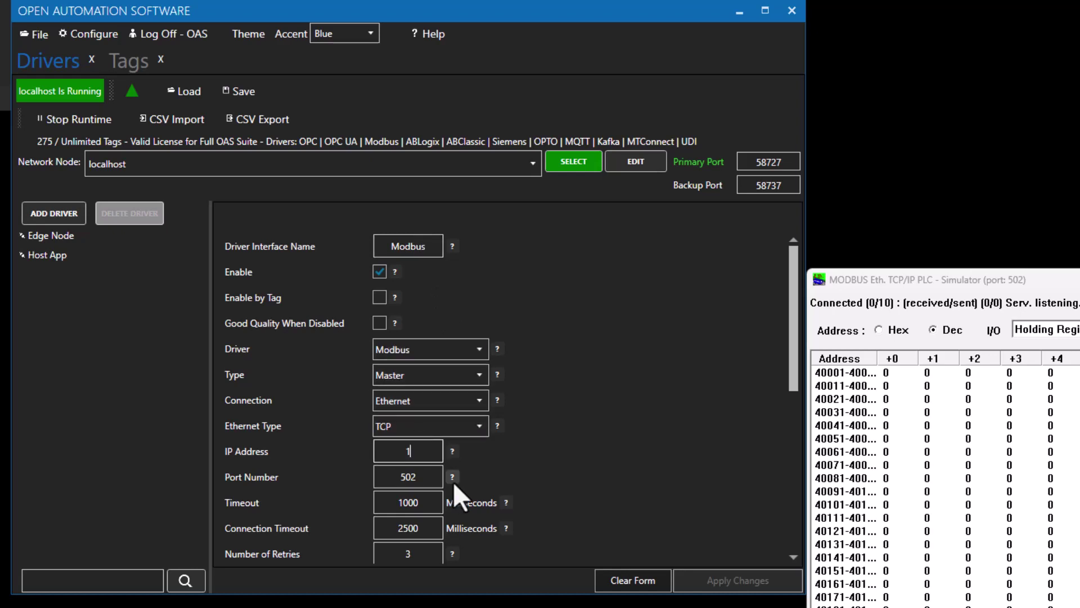
type("27.0.0.1")
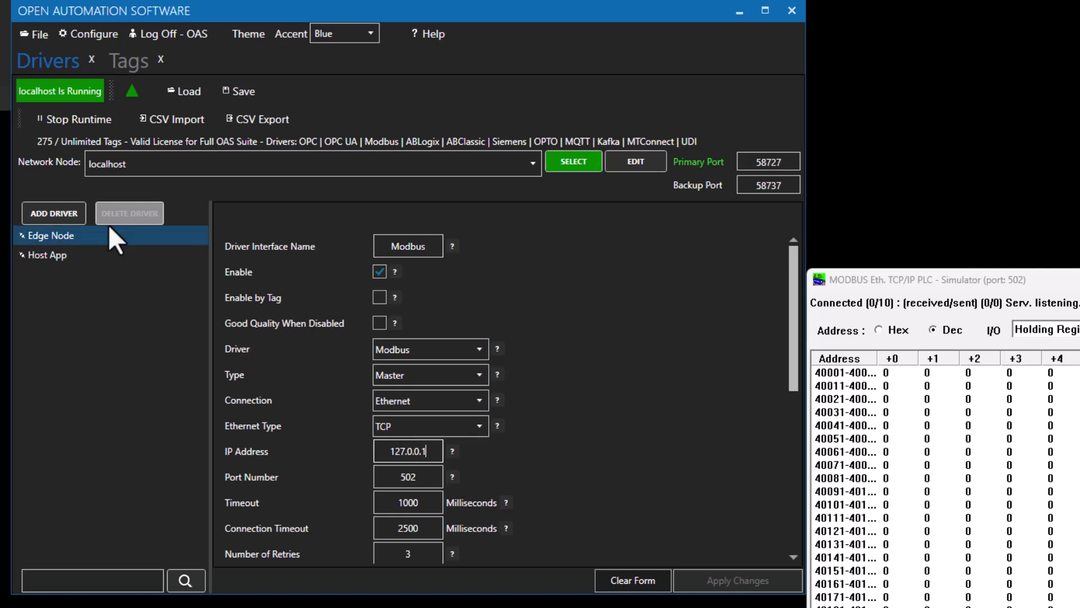
left_click(58, 206)
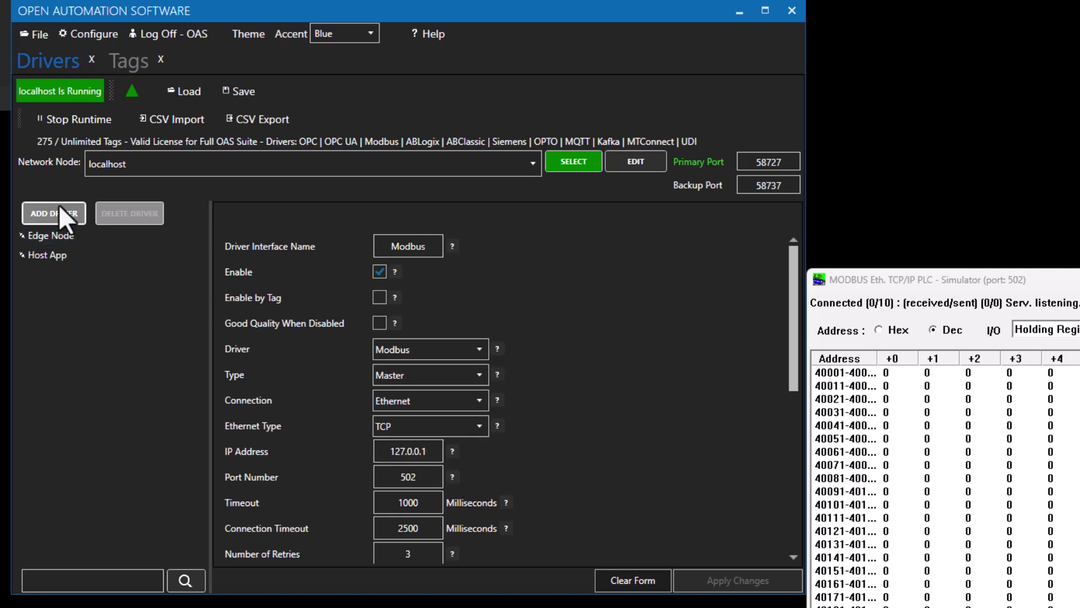
- Add a tag group named Modbus directly under the root Tags node
left_click(126, 61)
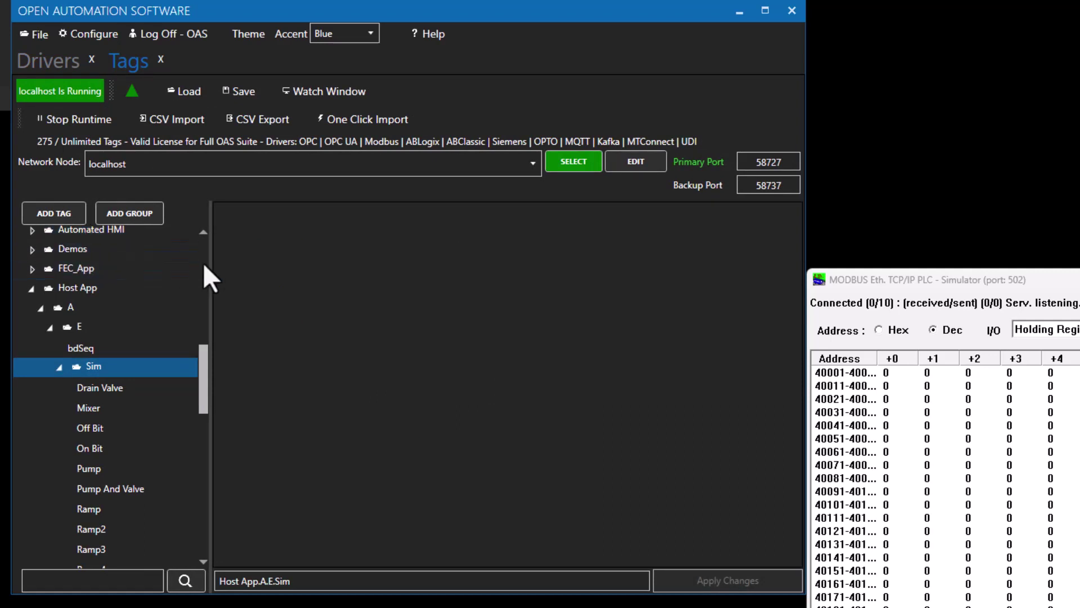
left_click(55, 236)
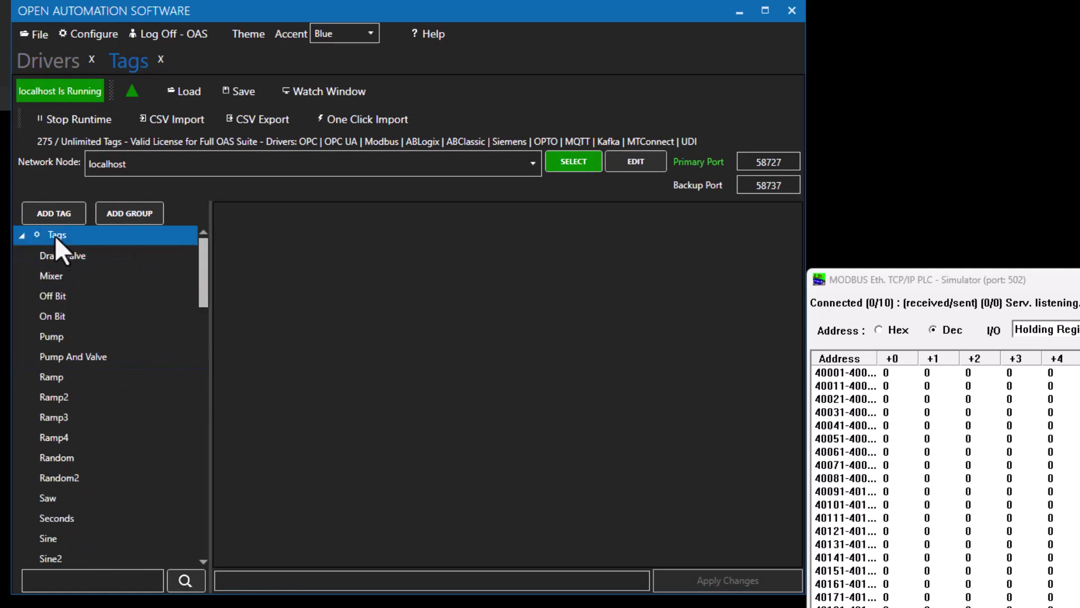
left_click(119, 212)
type("Mod")
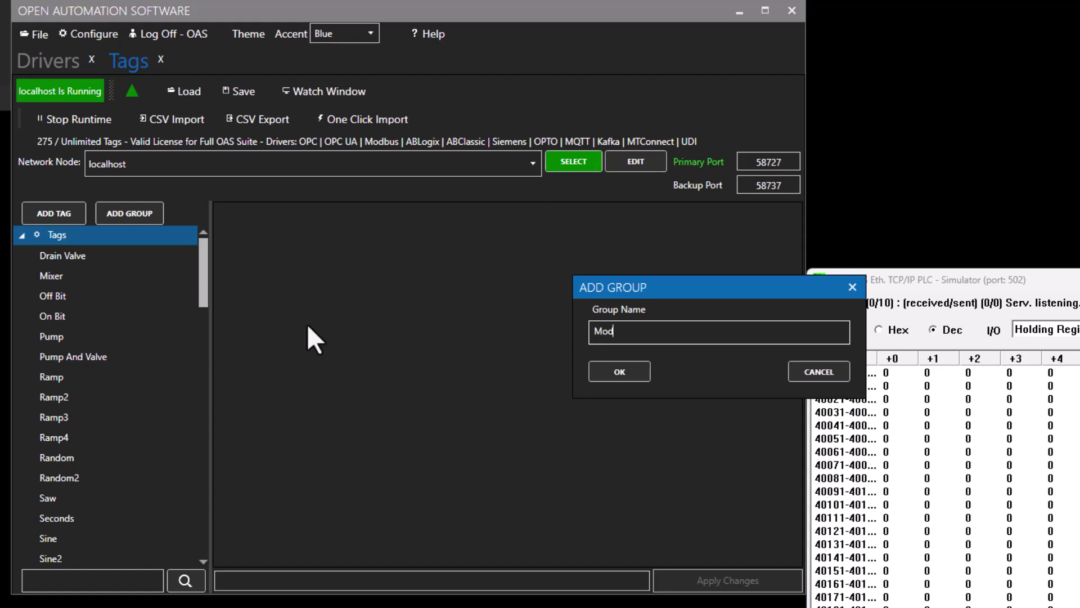
type("bus")
key("Return")
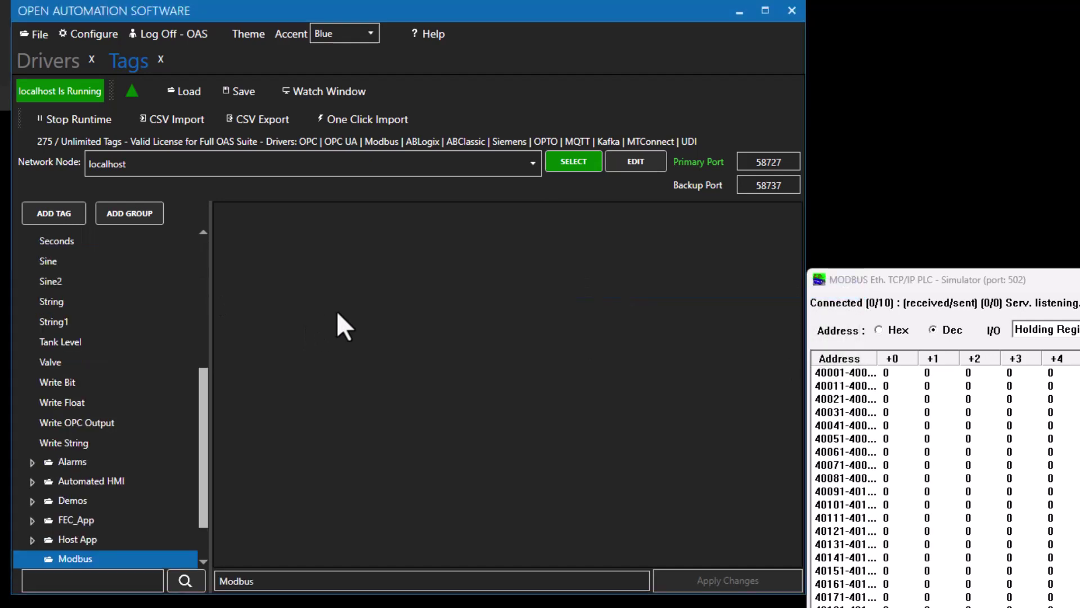
- Add a tag named HR1 to the new Modbus group
left_click(56, 213)
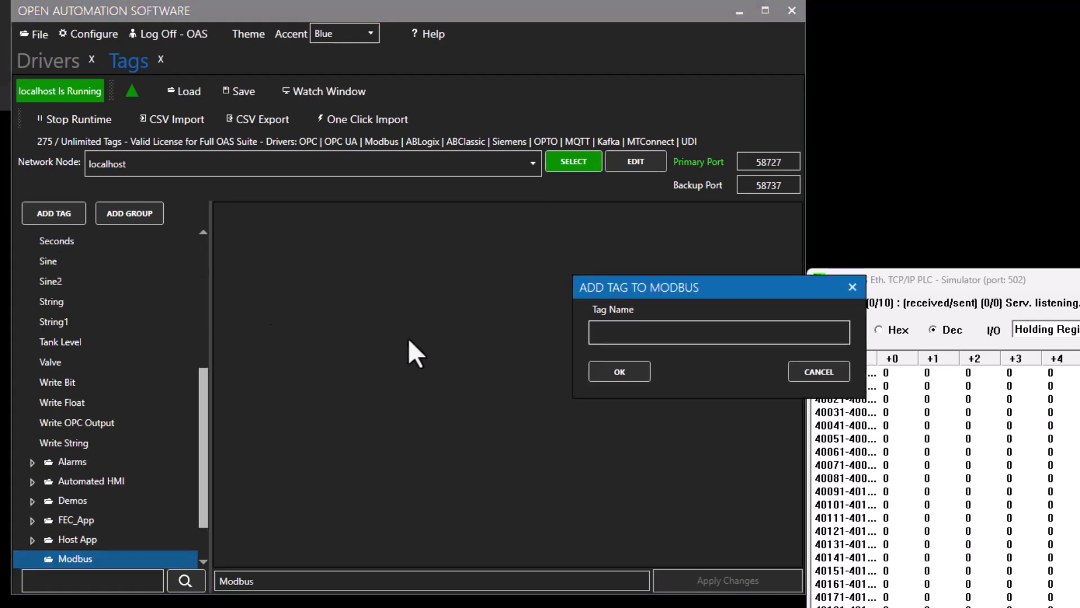
type("HR1")
left_click(614, 373)
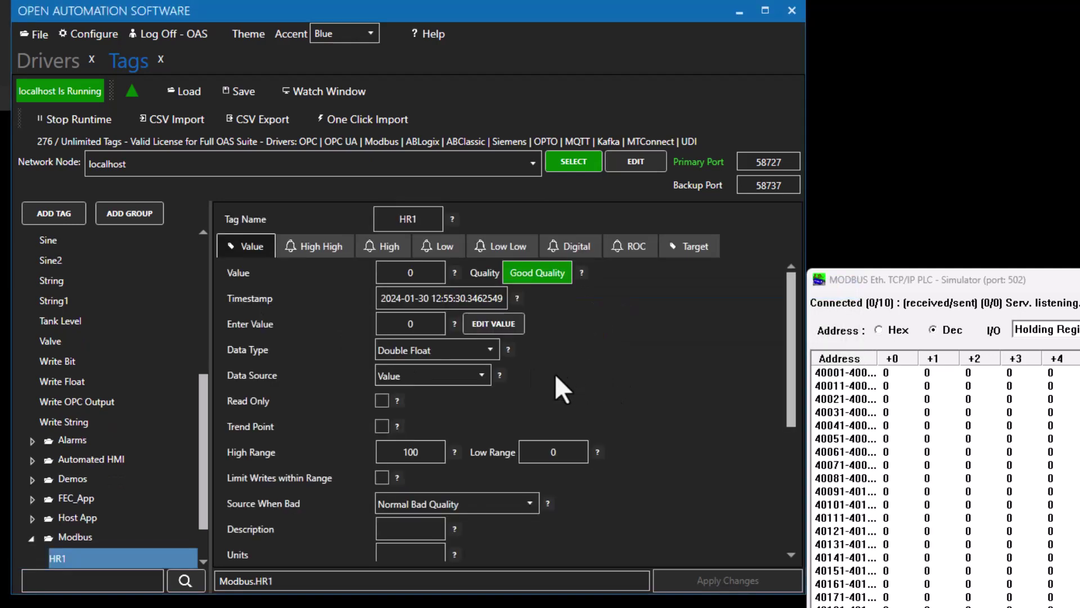
- Set the HR1 tag's data type to Short Integer and its data source to Modbus, and apply the changes
left_click(489, 353)
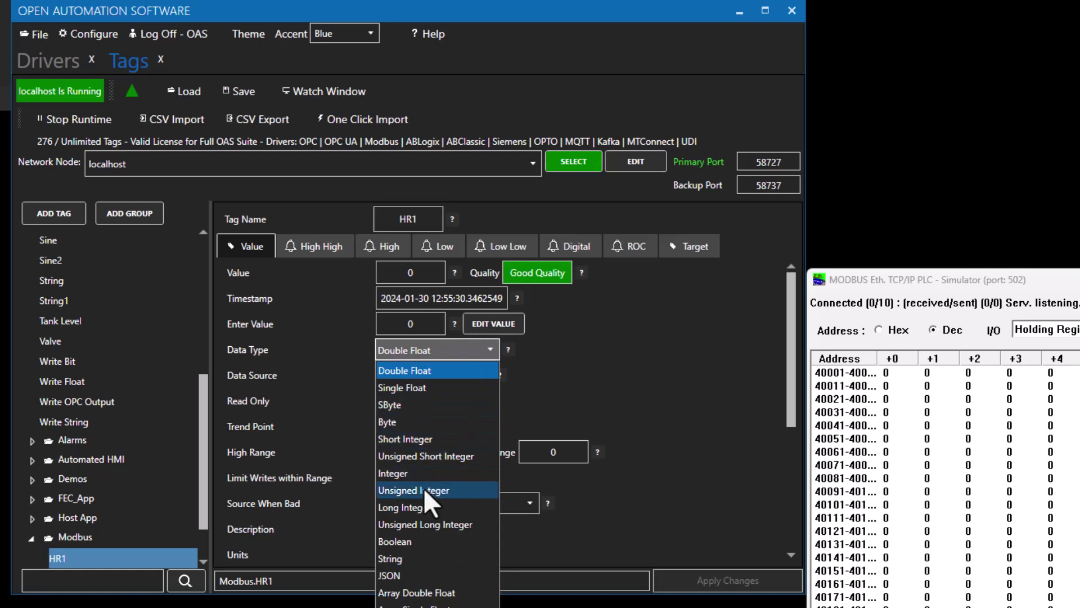
left_click(422, 441)
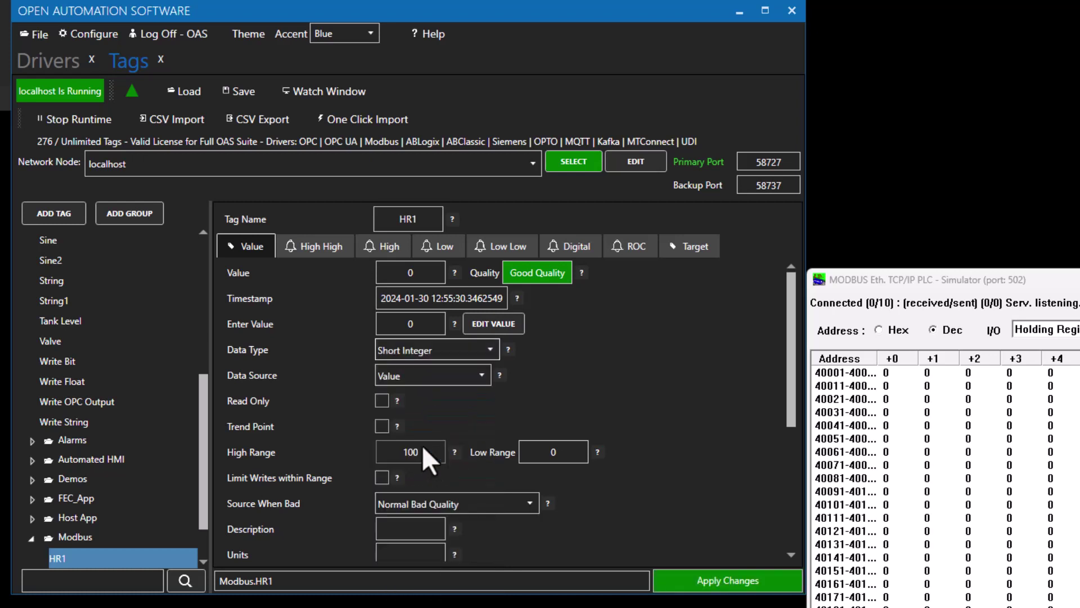
left_click(453, 377)
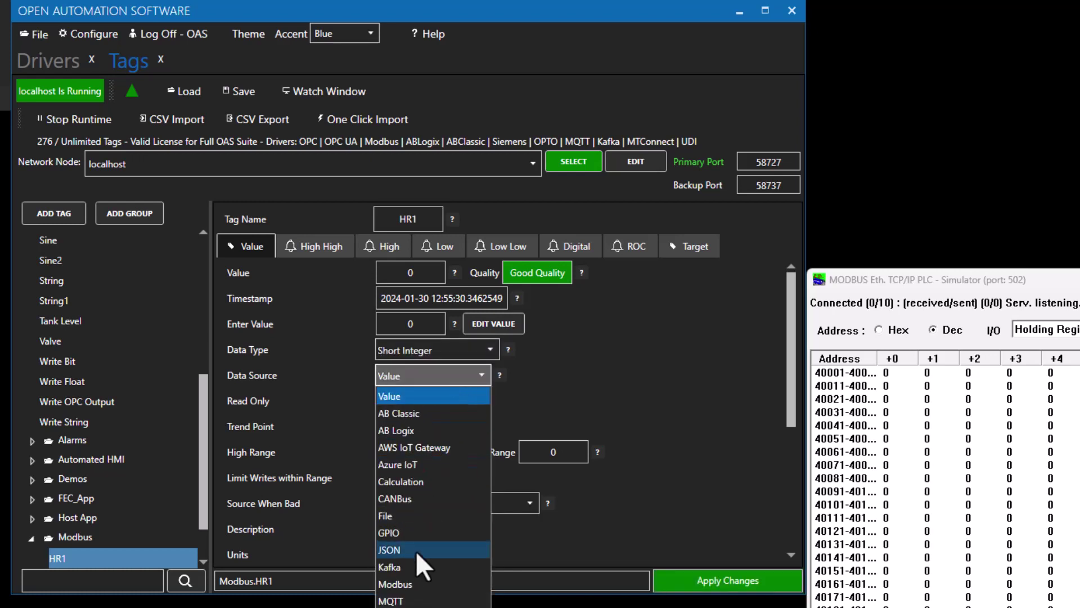
left_click(409, 584)
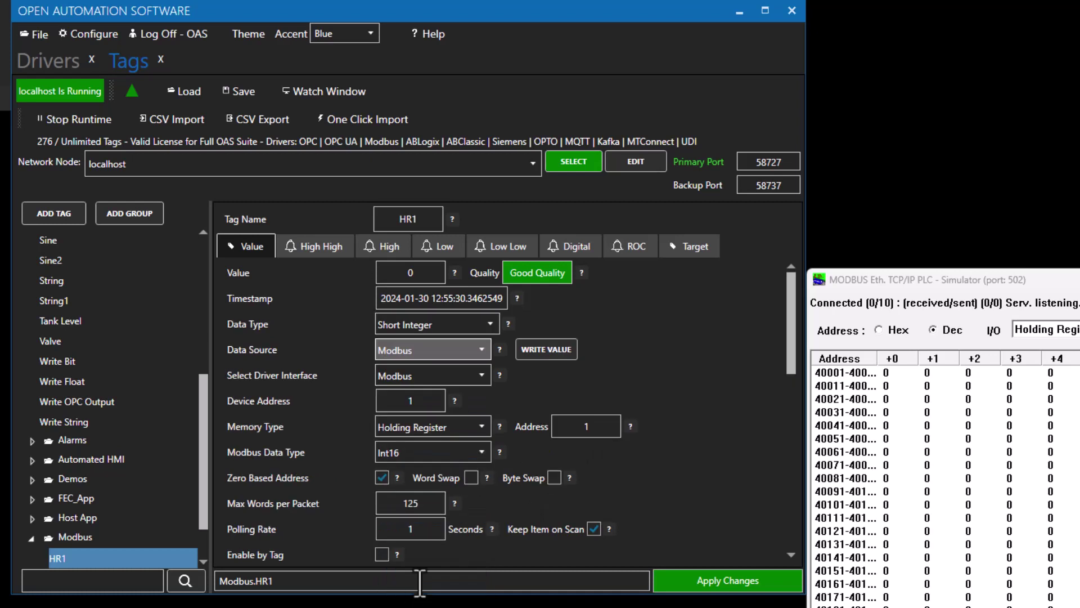
left_click(680, 585)
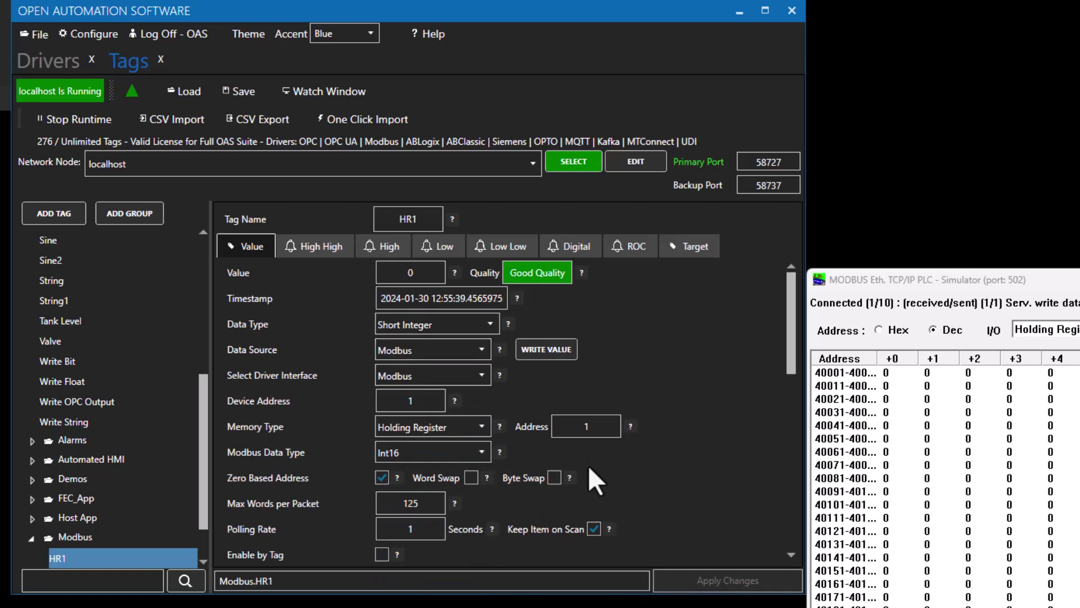
left_click(594, 428)
- Write the value 123 to the Modbus HR1 tag
left_click(546, 350)
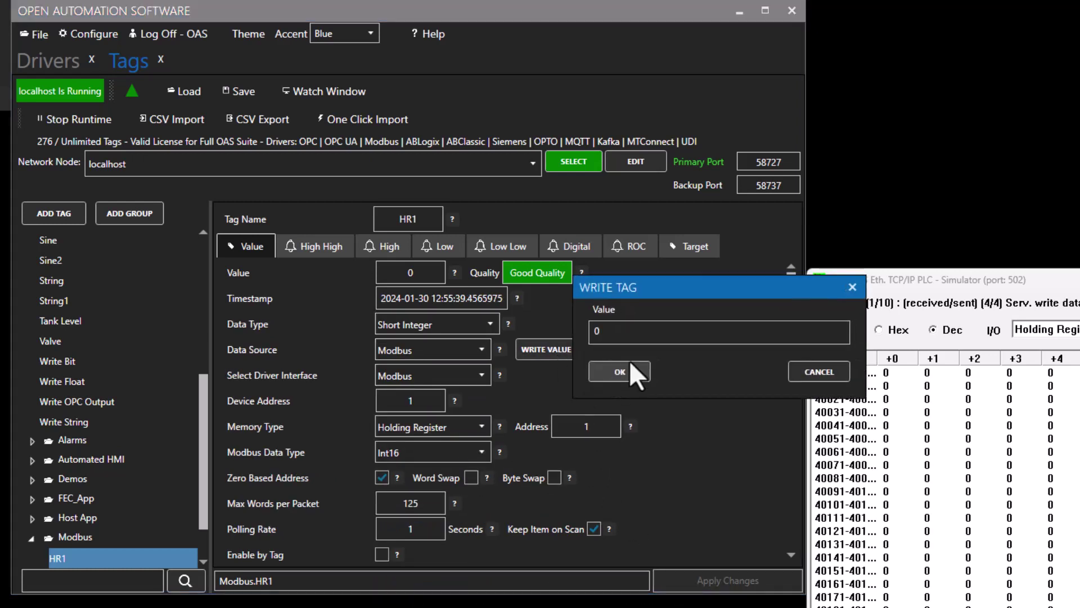
left_click(635, 332)
key("BackSpace")
type("123")
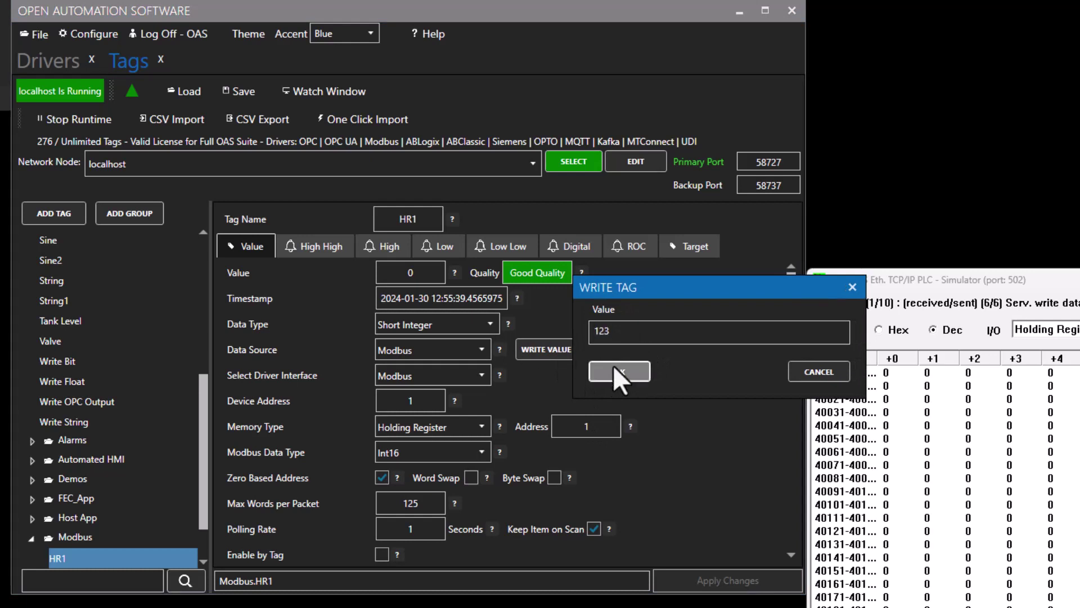
left_click(613, 364)
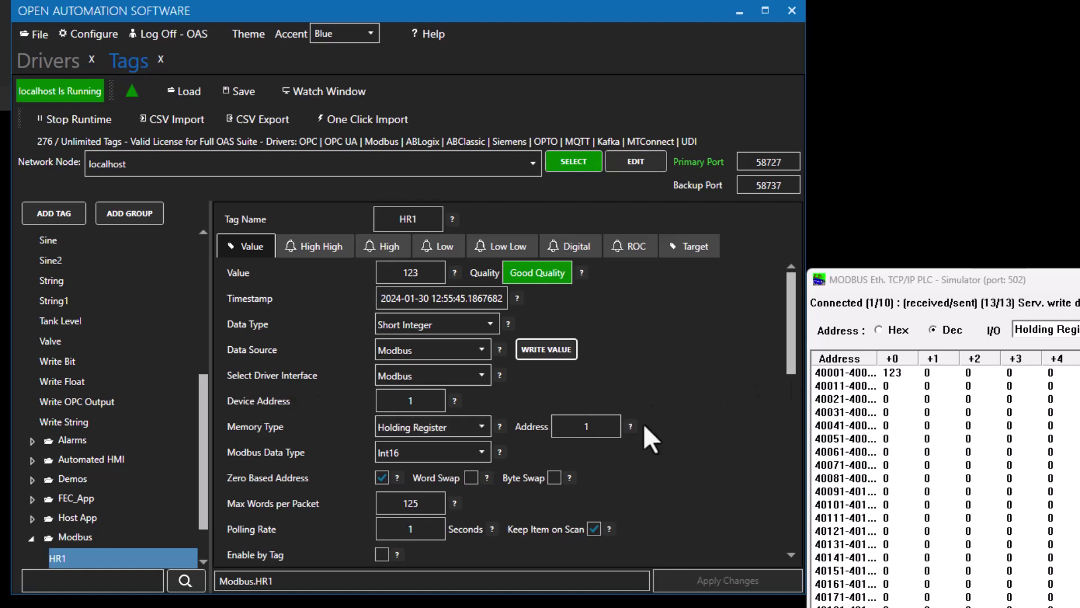
- Set HR1's Host Group ID to A, Edge Node ID to E, Device ID to Modbus and Metric Name to HR1, and apply
left_click_drag(789, 355, 767, 507)
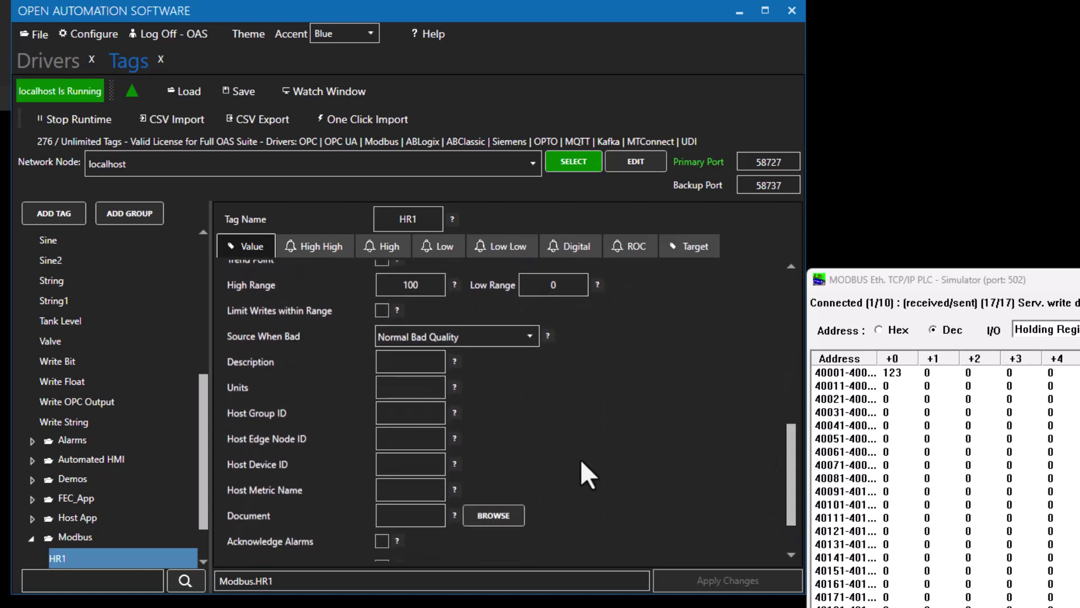
left_click(414, 416)
type("A")
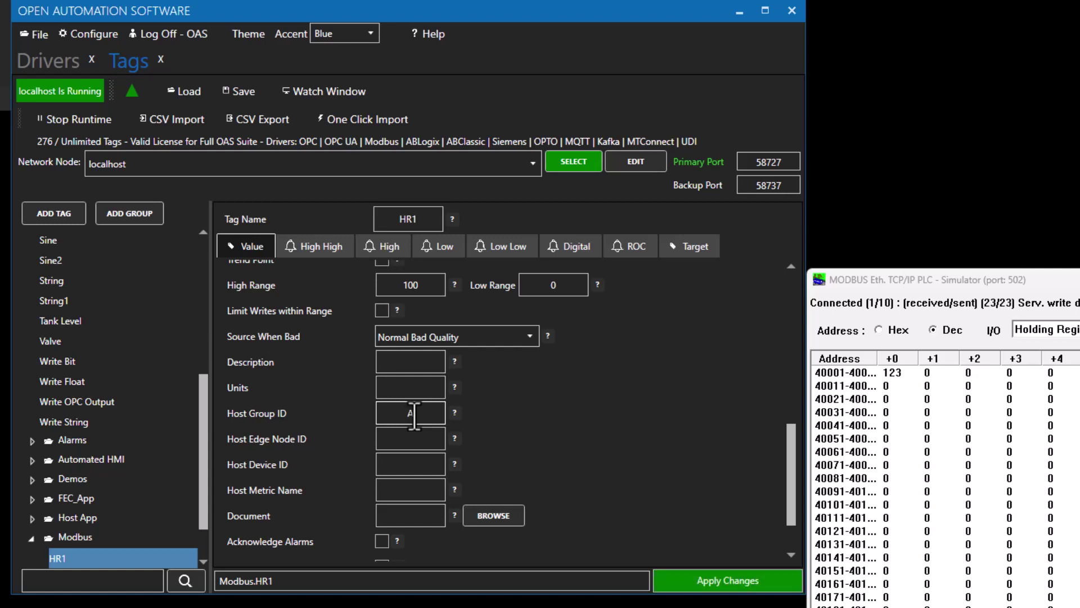
key("Tab")
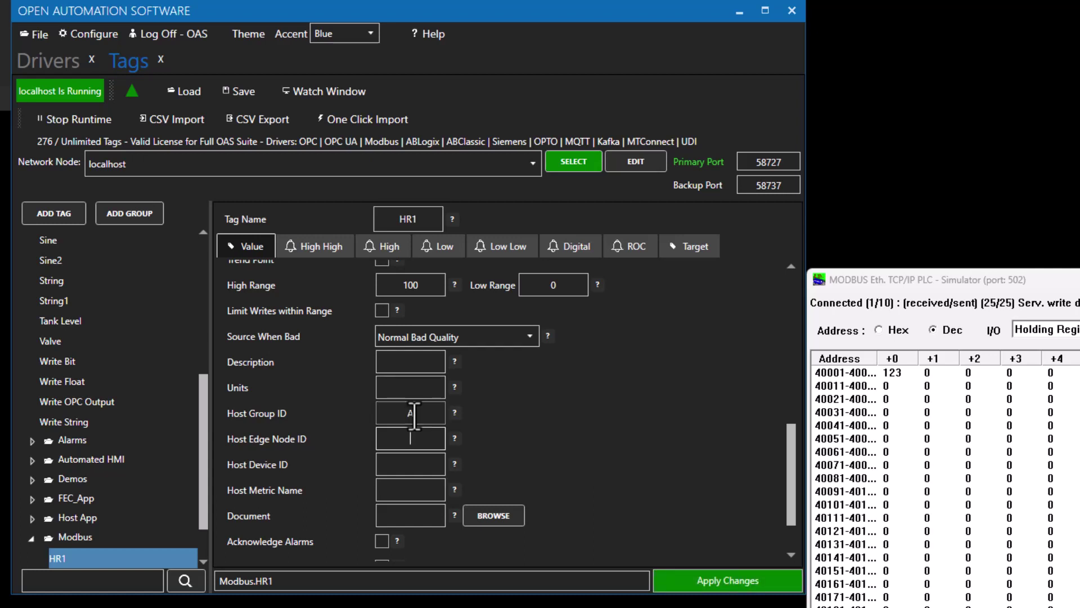
type("E")
left_click(413, 465)
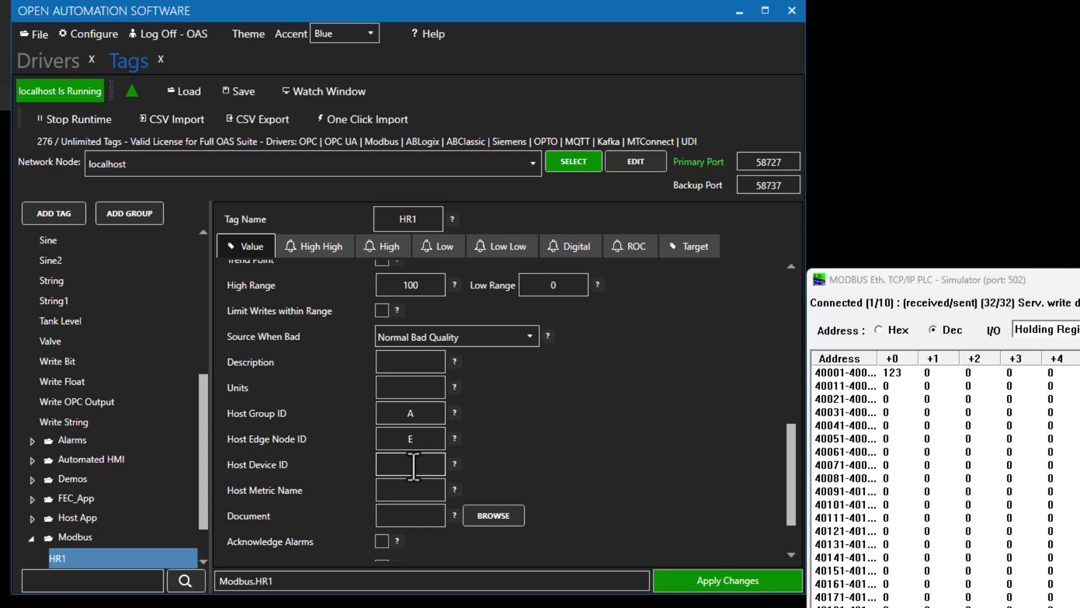
type("Modbus")
left_click(417, 486)
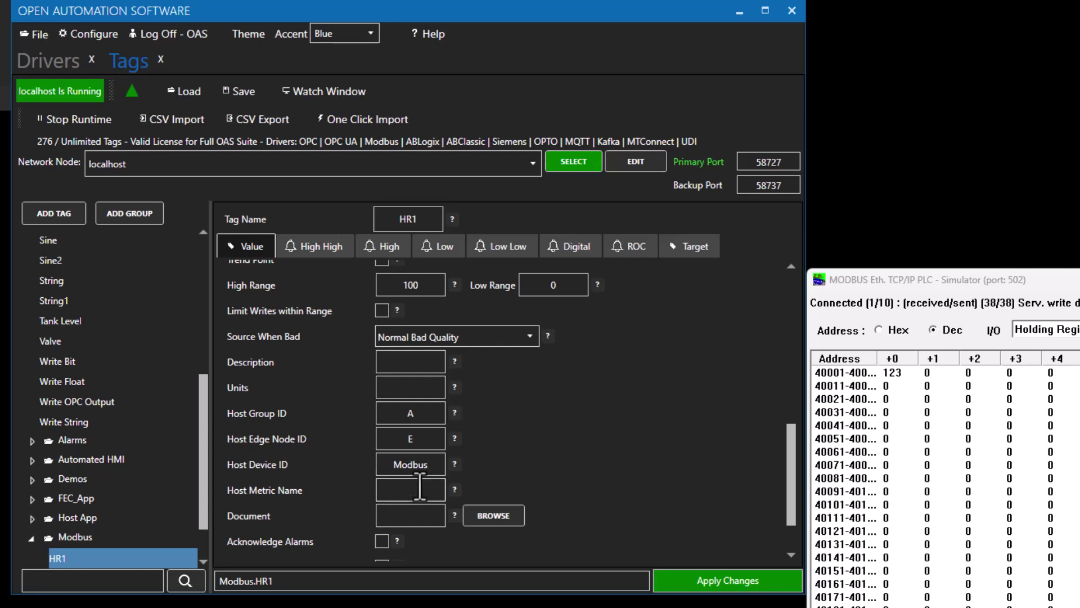
type("HR1")
key("Tab")
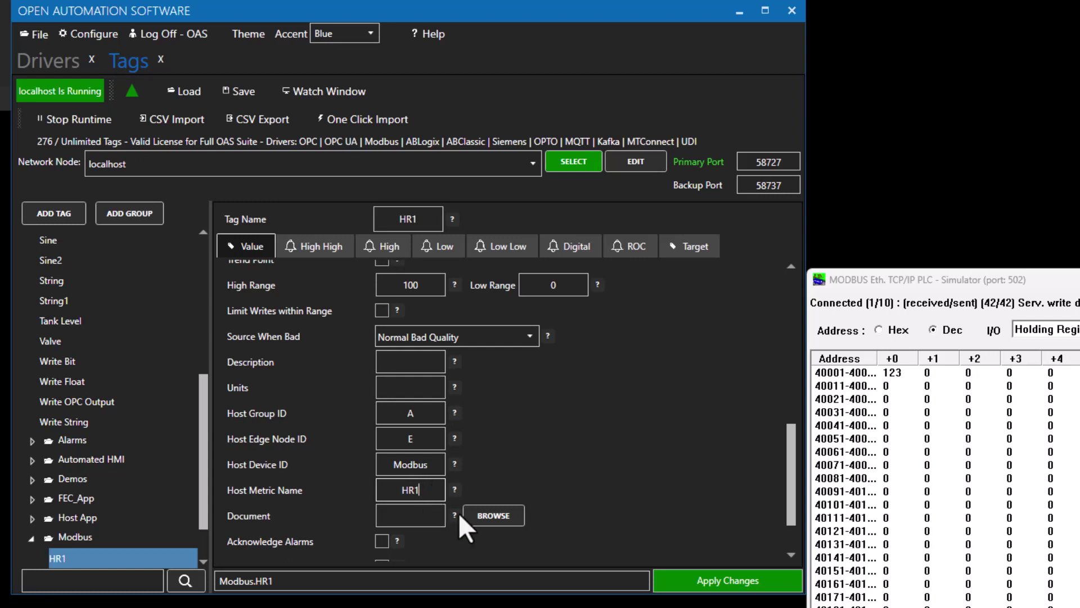
left_click(735, 585)
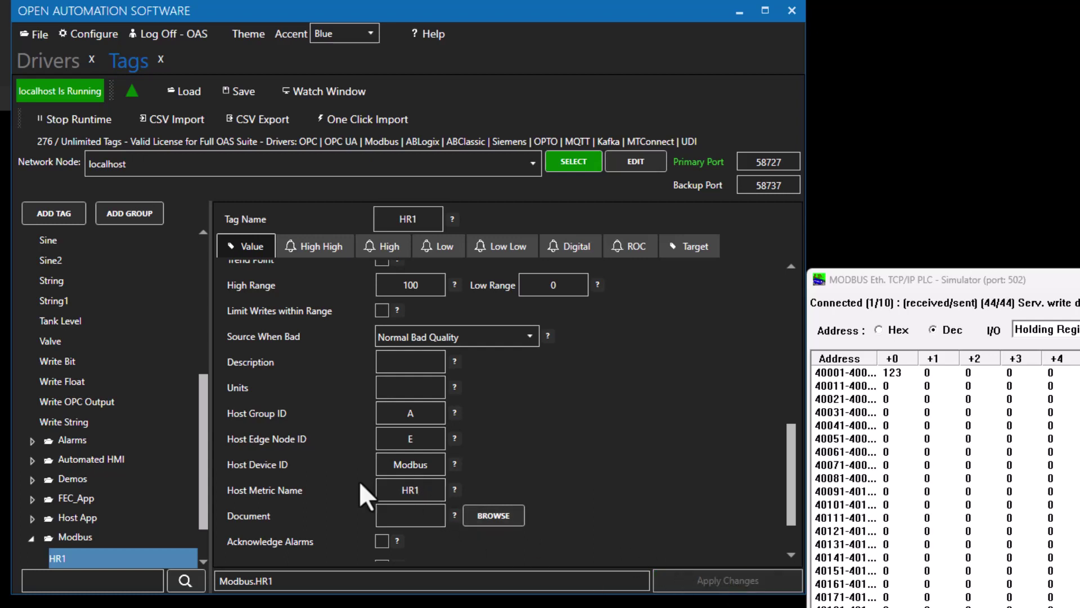
- Open the HR1 tag in Host App's A, E, Modbus group and inspect its Sparkplug B client and host properties
left_click_drag(201, 462, 201, 484)
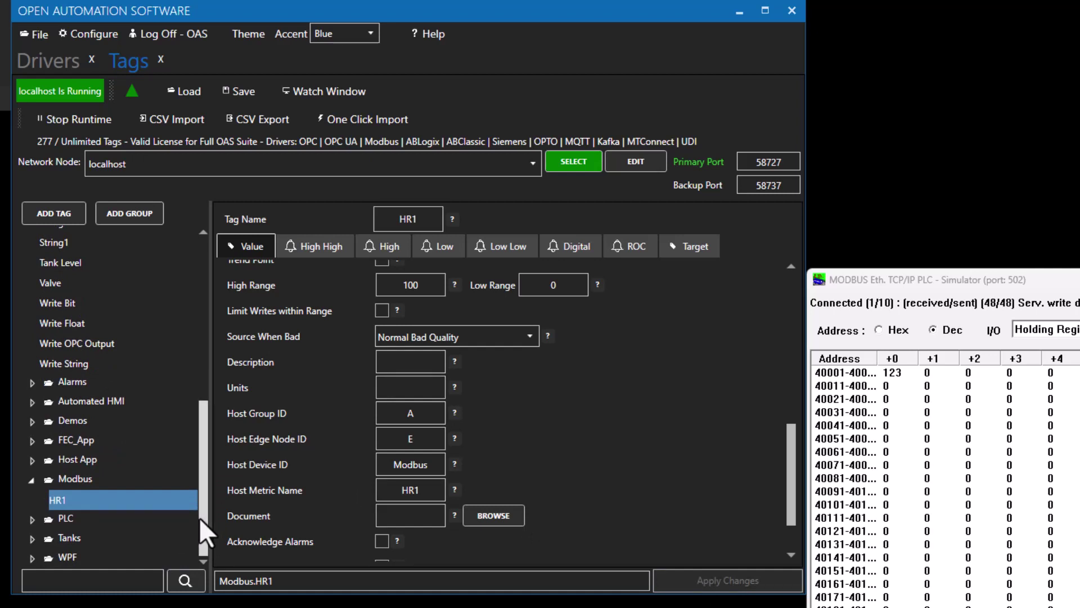
left_click(33, 461)
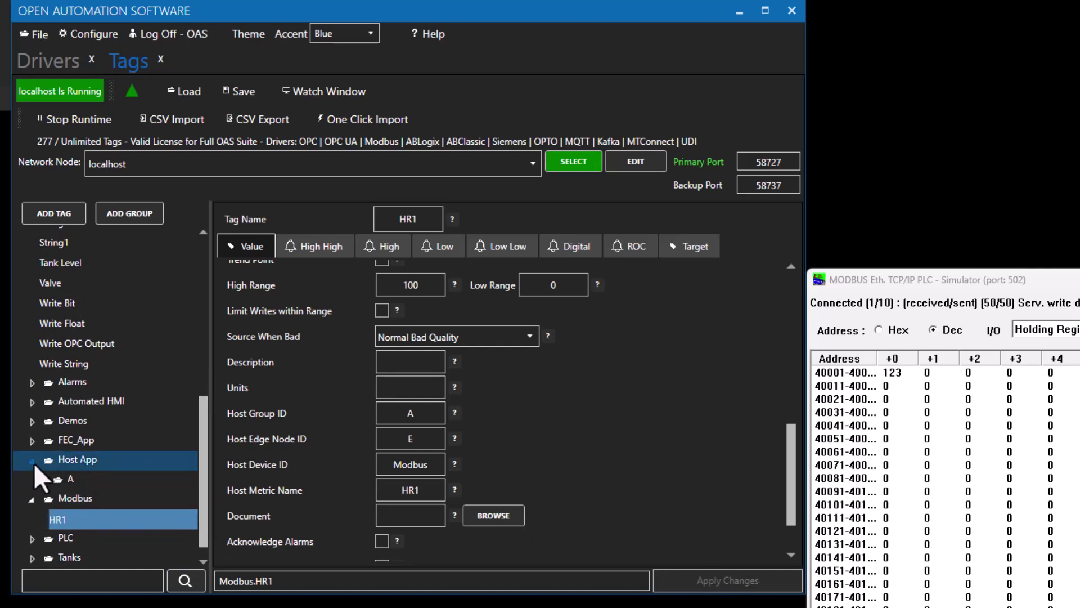
left_click(38, 478)
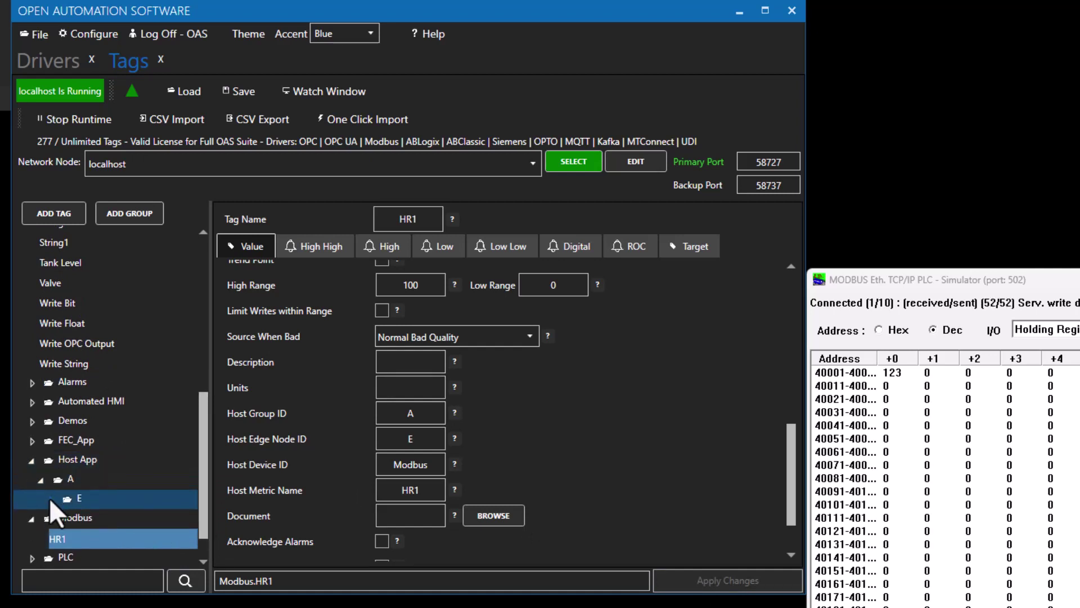
left_click(49, 498)
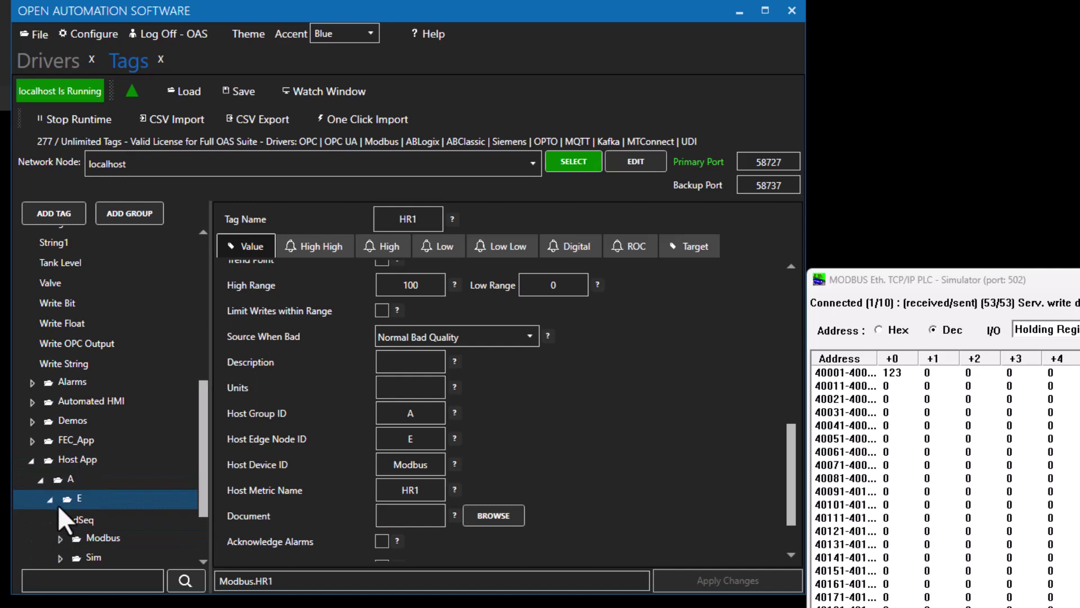
left_click(60, 538)
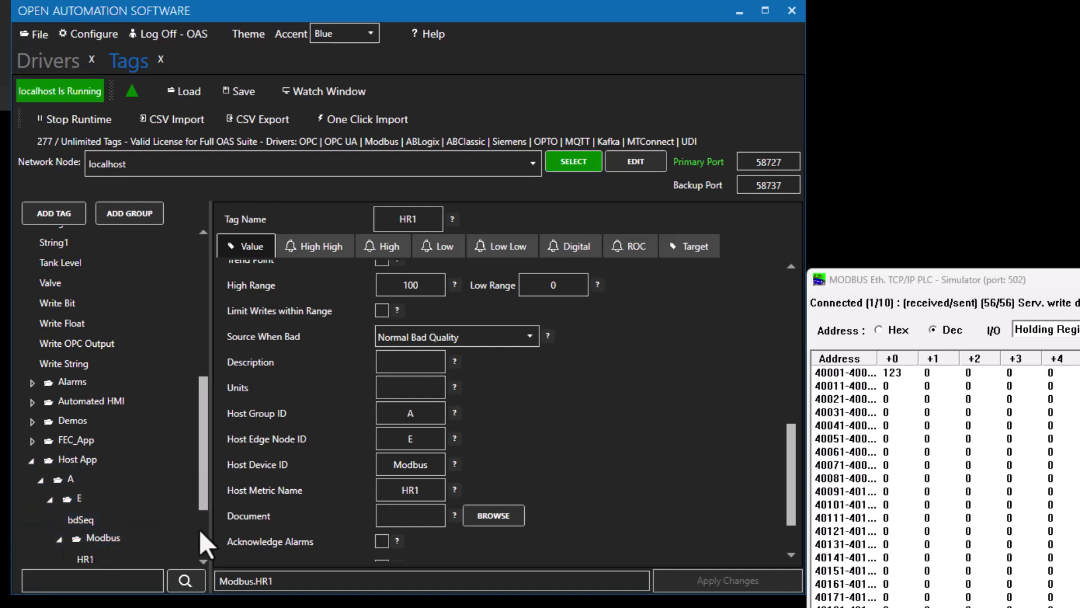
left_click_drag(204, 501, 203, 518)
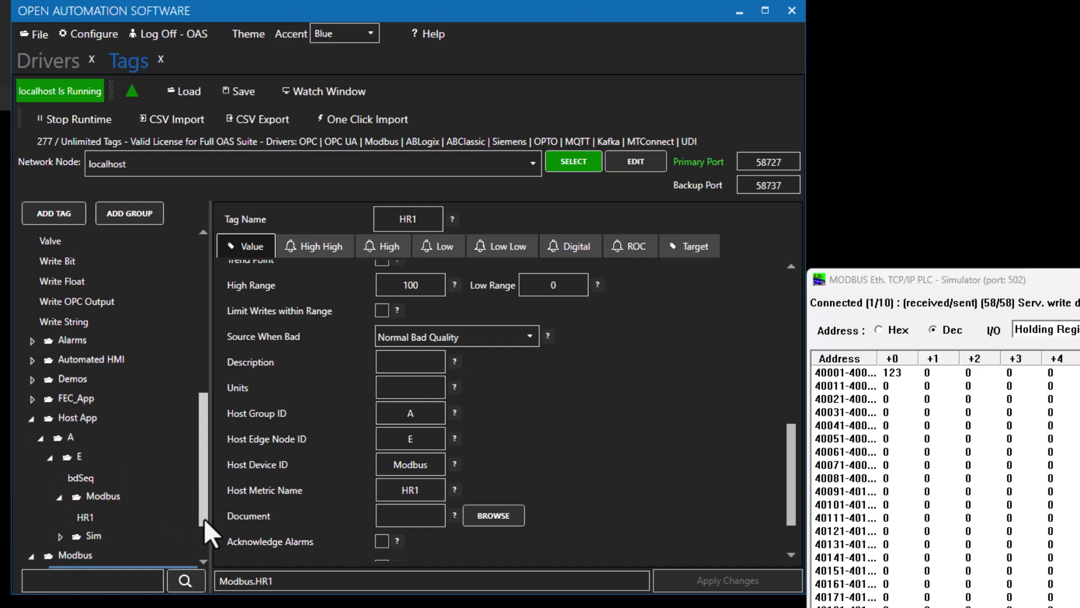
left_click(102, 518)
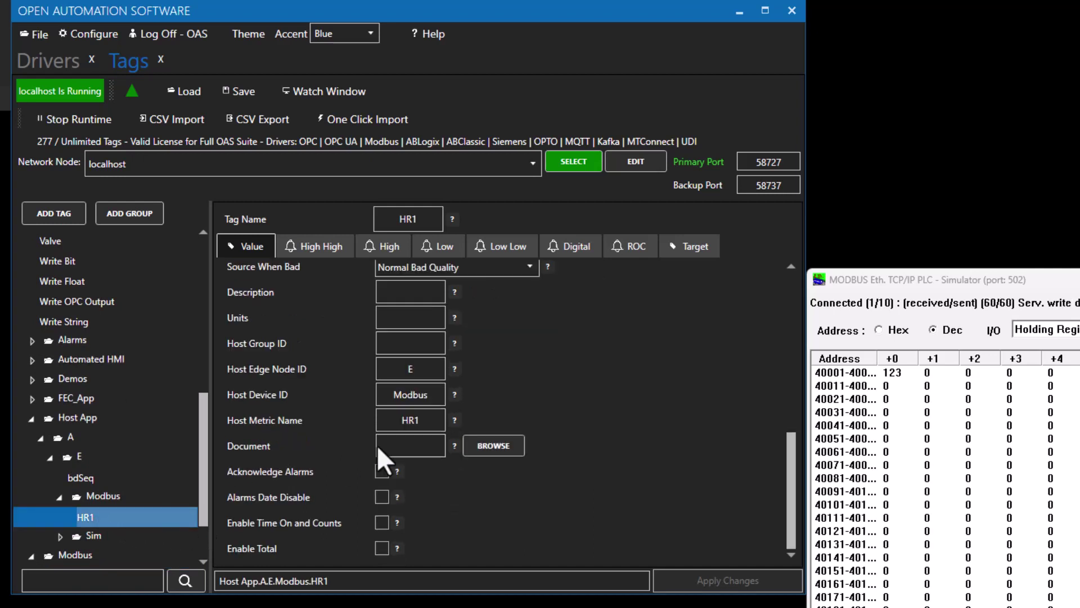
left_click(791, 349)
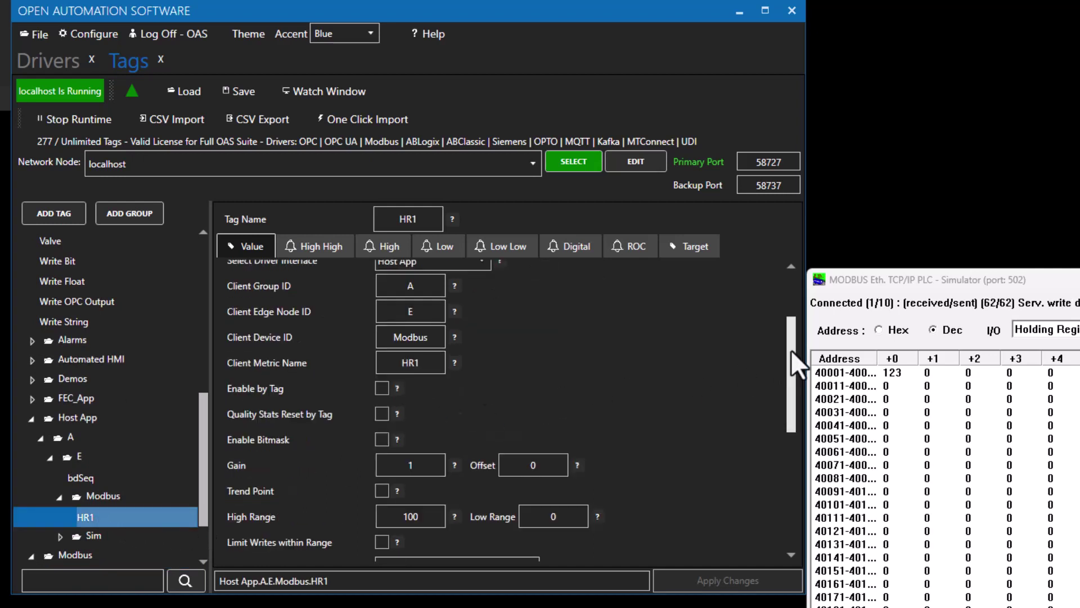
- Review the Client Group ID, Edge Node ID, Device ID and Metric Name of Host App's HR1 tag
left_click_drag(791, 350, 789, 306)
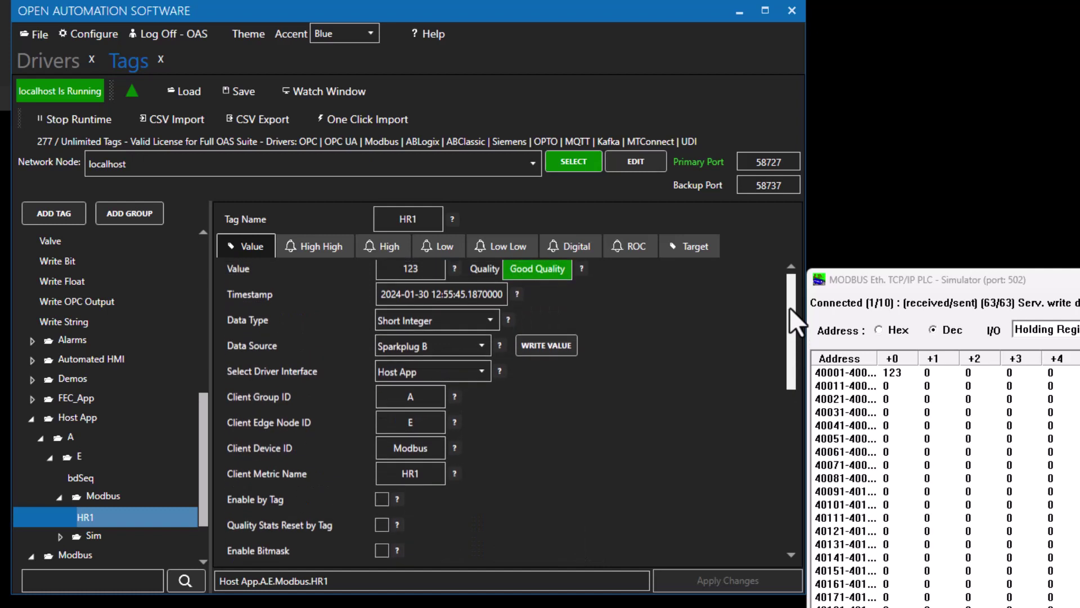
left_click(412, 401)
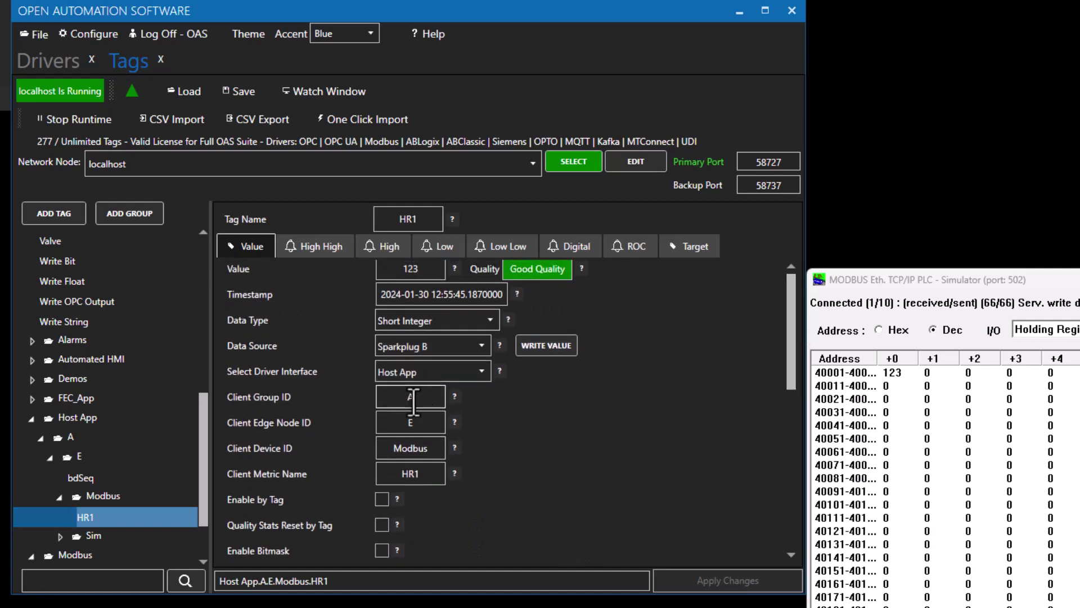
left_click(412, 422)
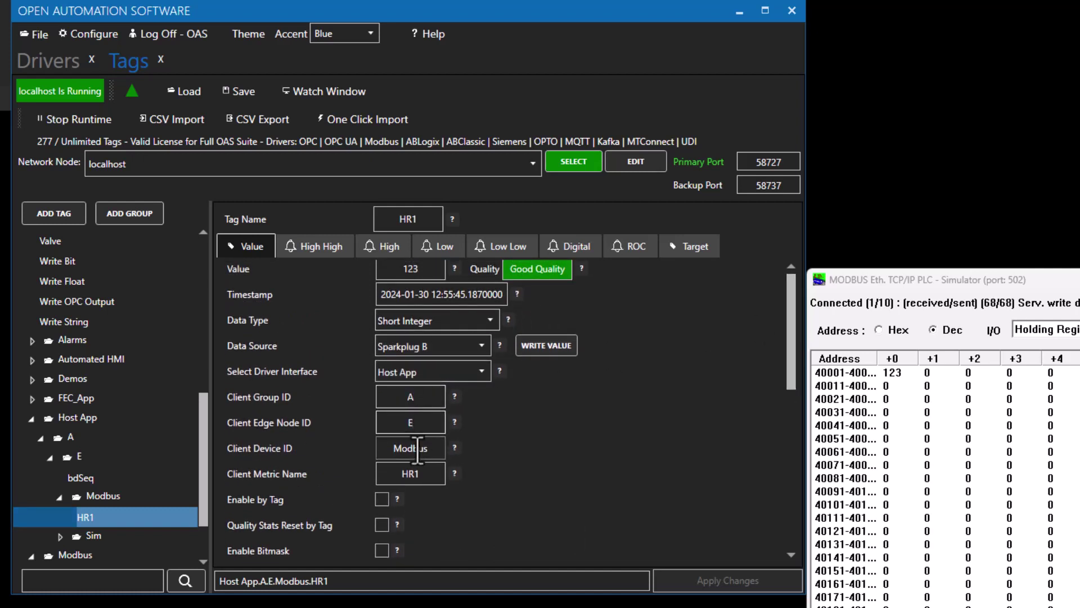
left_click(418, 448)
left_click(405, 474)
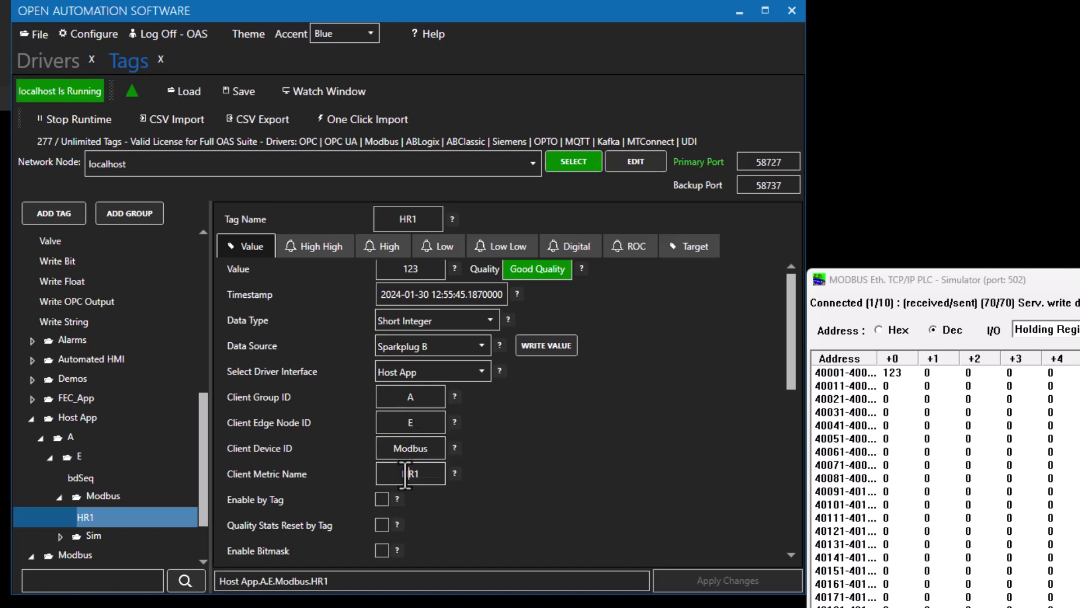
- Write the value 456 to Host App's HR1 tag under A, E, Modbus
scroll(661, 434, "up", 1)
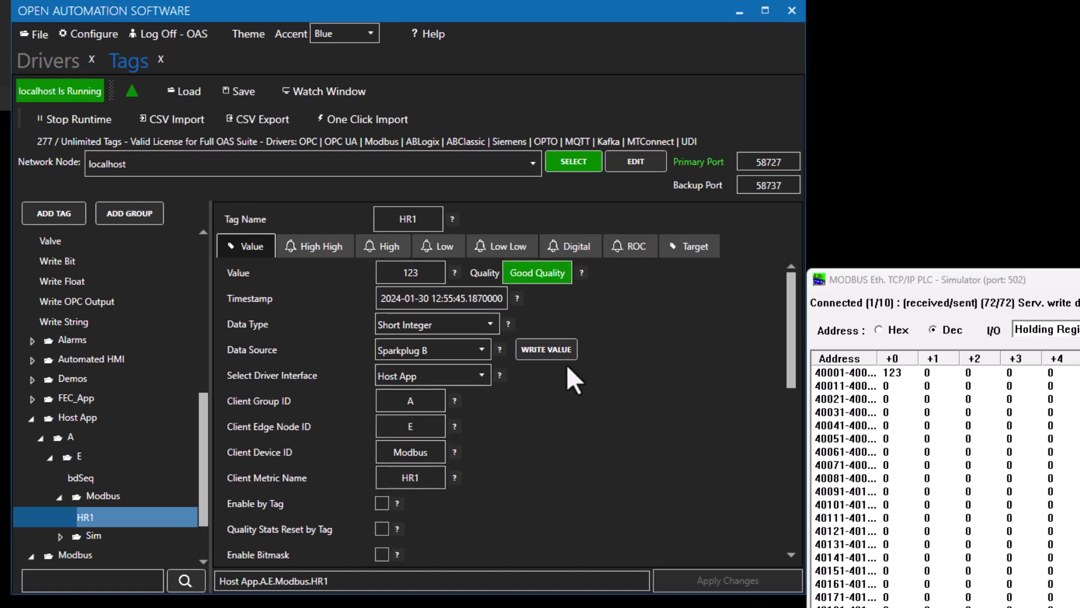
left_click(554, 354)
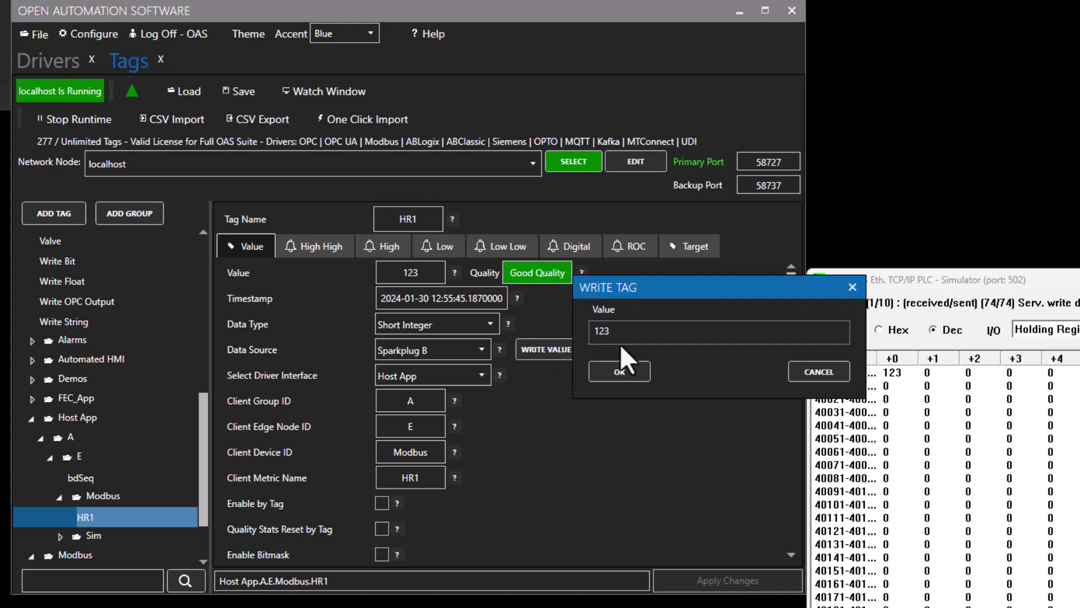
left_click_drag(630, 332, 505, 327)
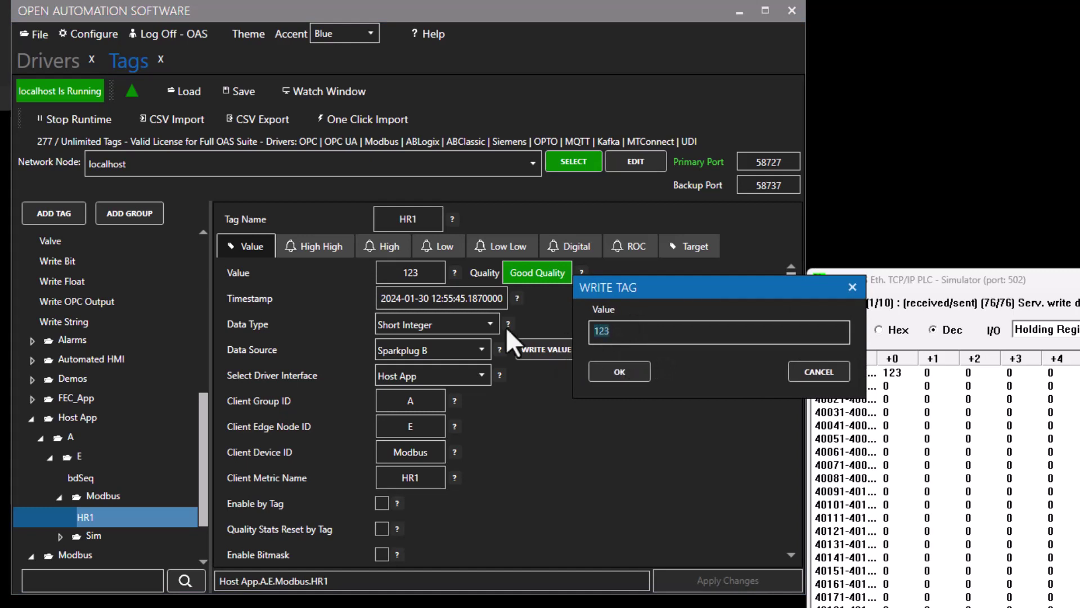
type("456")
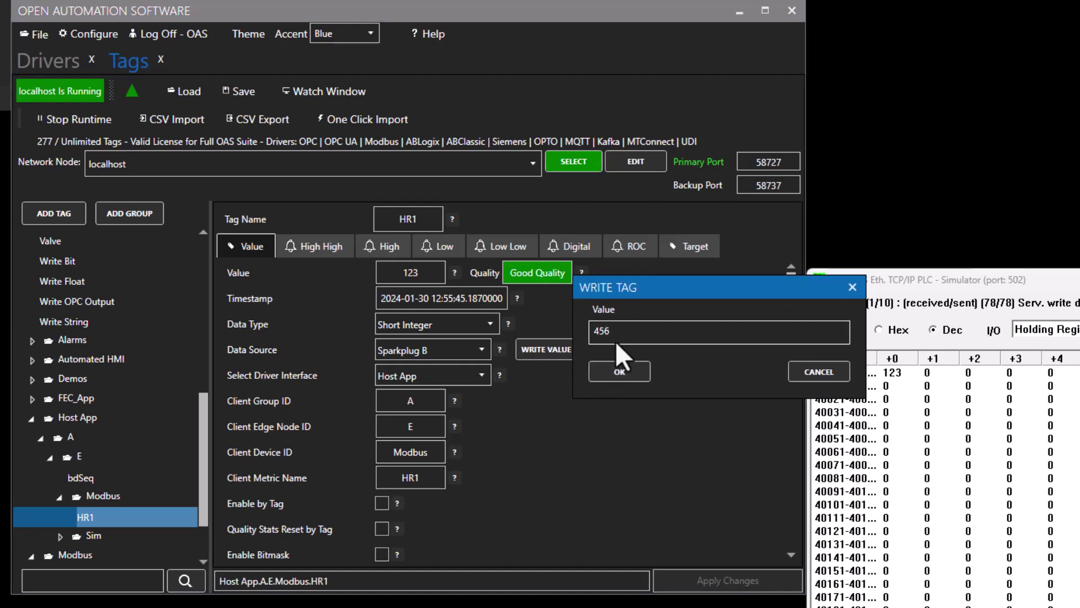
left_click(625, 367)
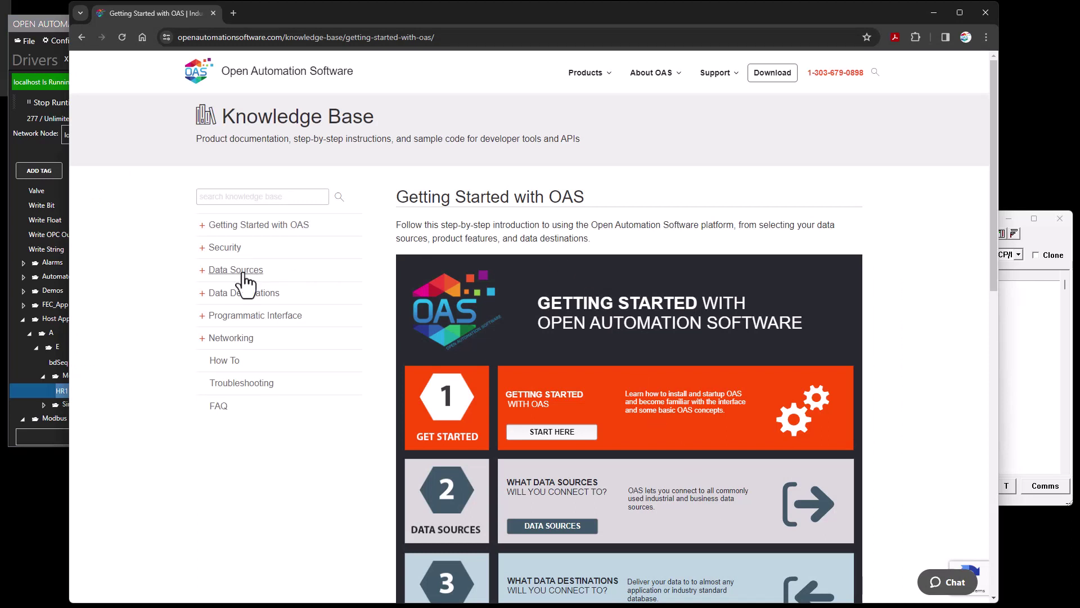
- Look up the Data Route overview and Getting Started pages under Data Destinations in the OAS Knowledge Base, and minimize the browser
left_click(202, 294)
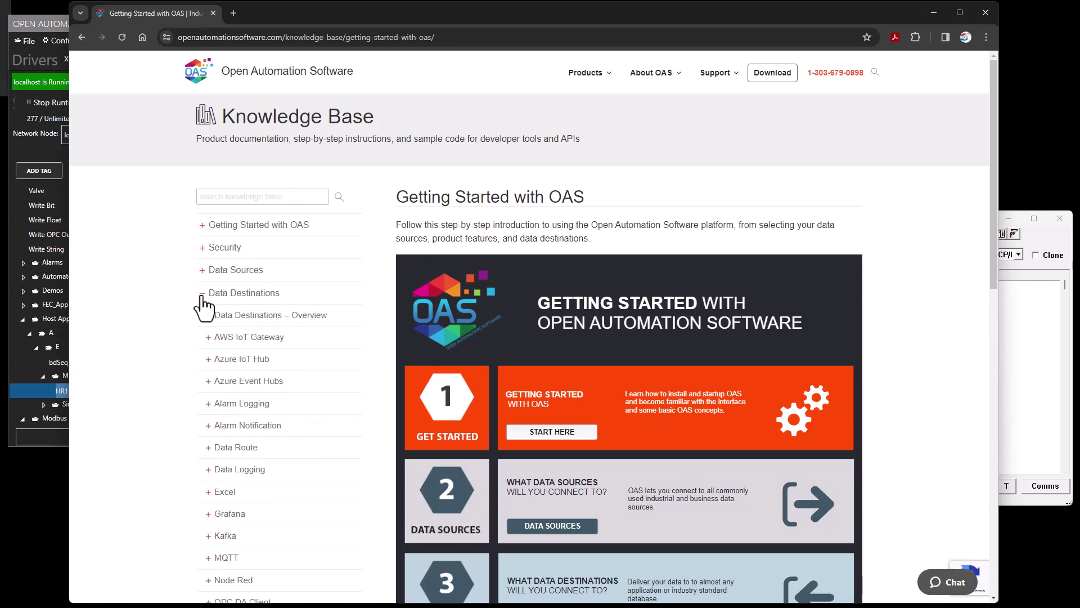
scroll(204, 373, "down", 2)
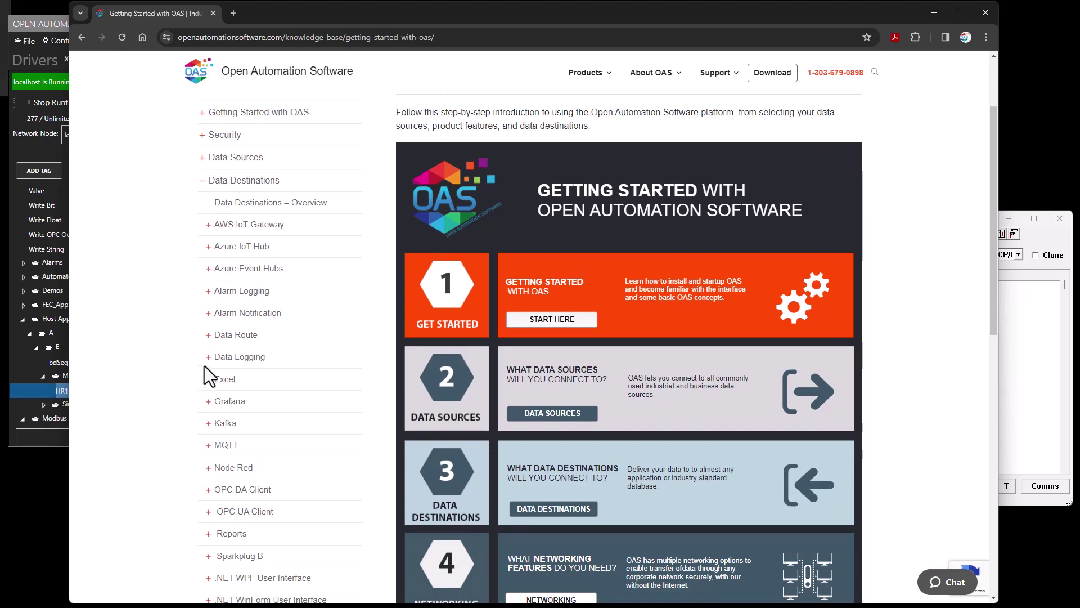
left_click(208, 335)
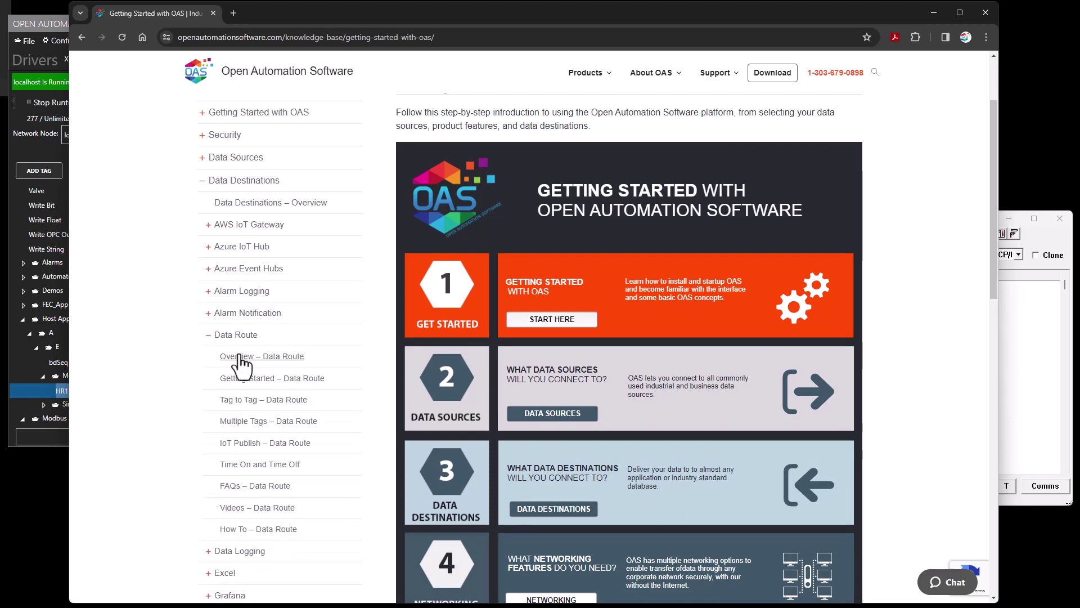
left_click(238, 357)
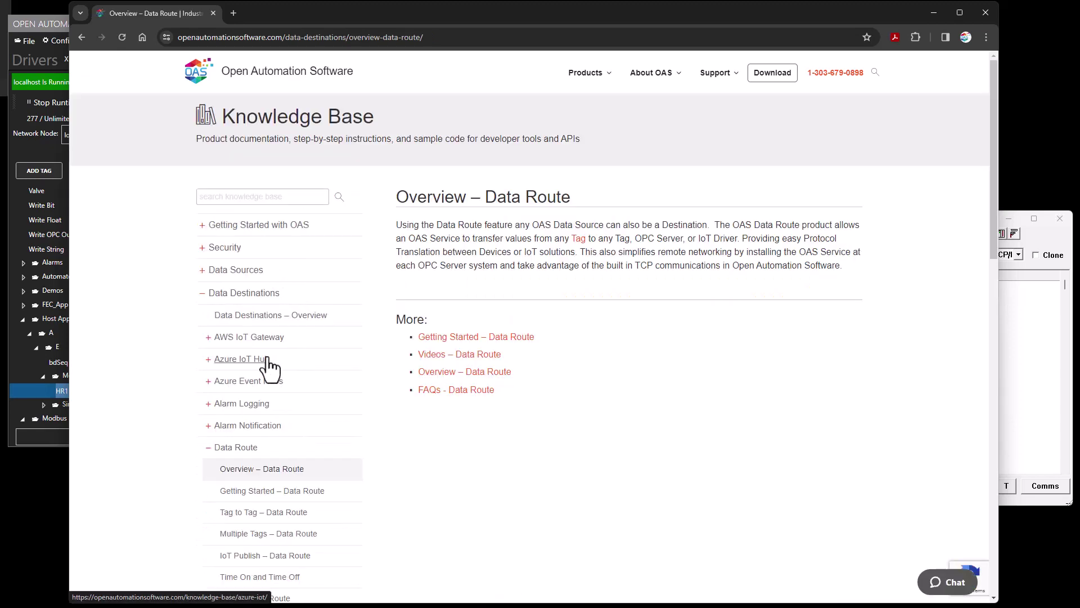
scroll(263, 422, "down", 1)
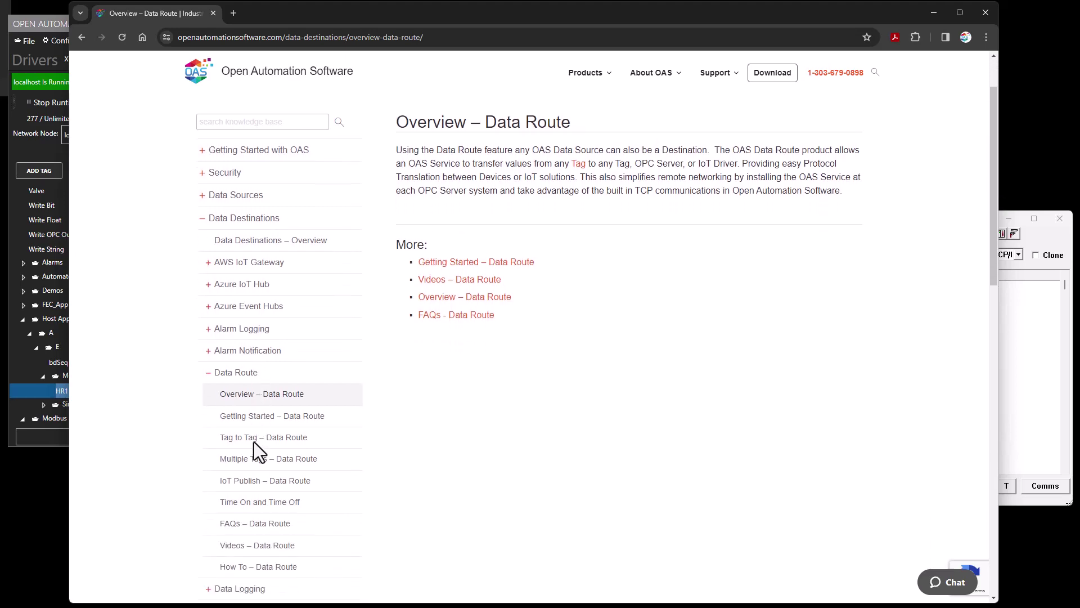
left_click(263, 421)
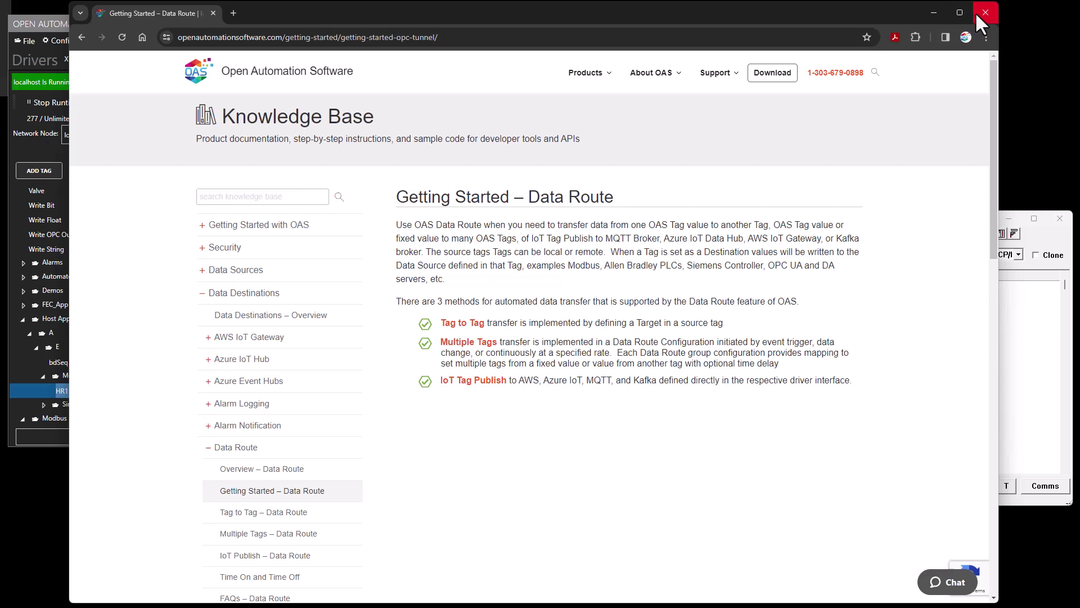
left_click(936, 12)
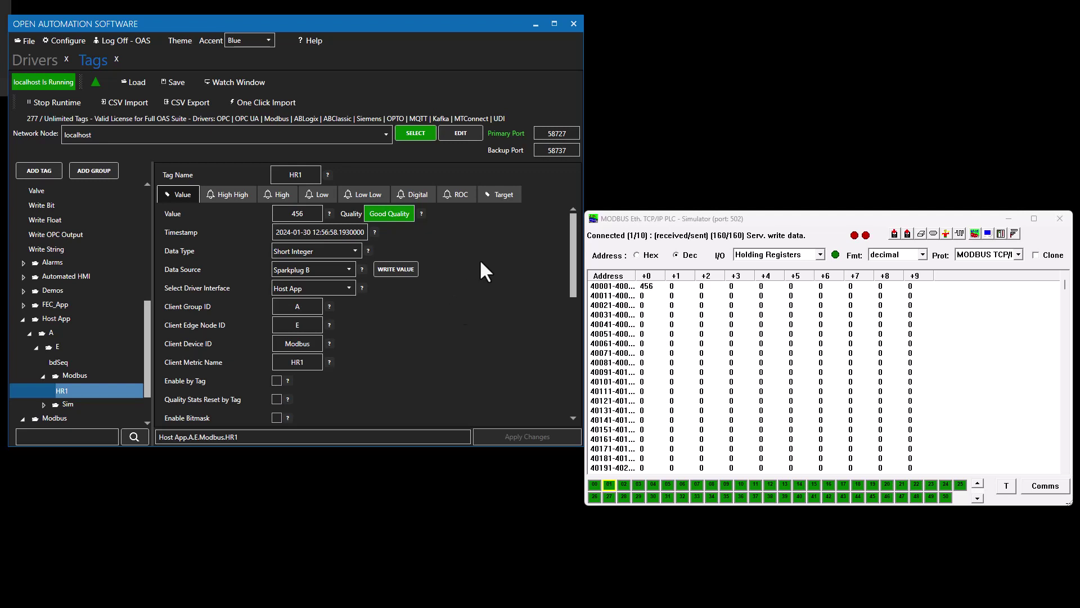
- Enable Write to Target for Host App's HR1 tag to view its target tag options, and disable it again
left_click(499, 198)
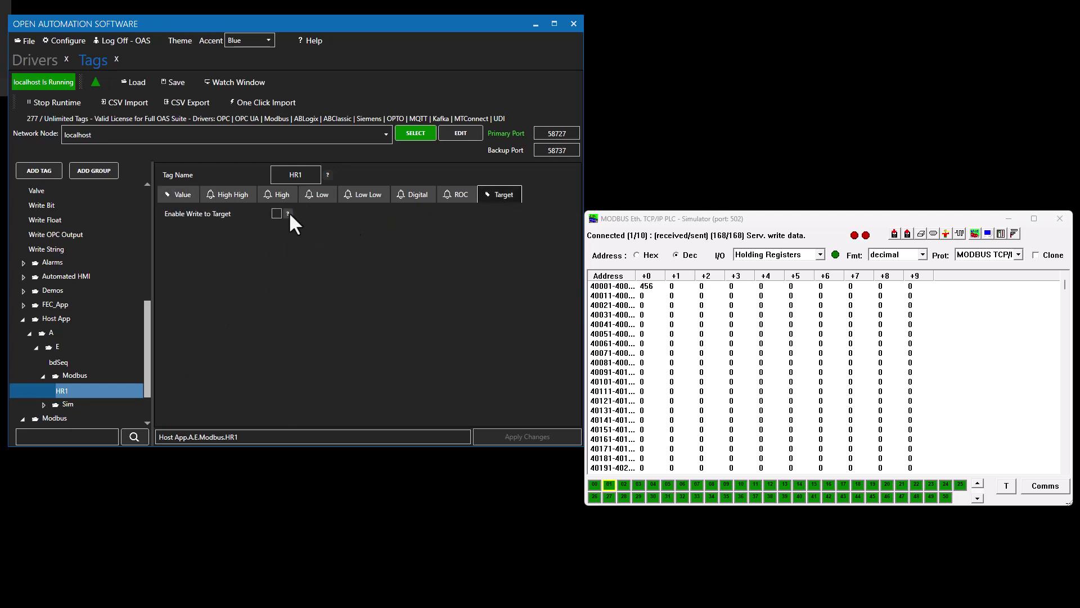
left_click(277, 213)
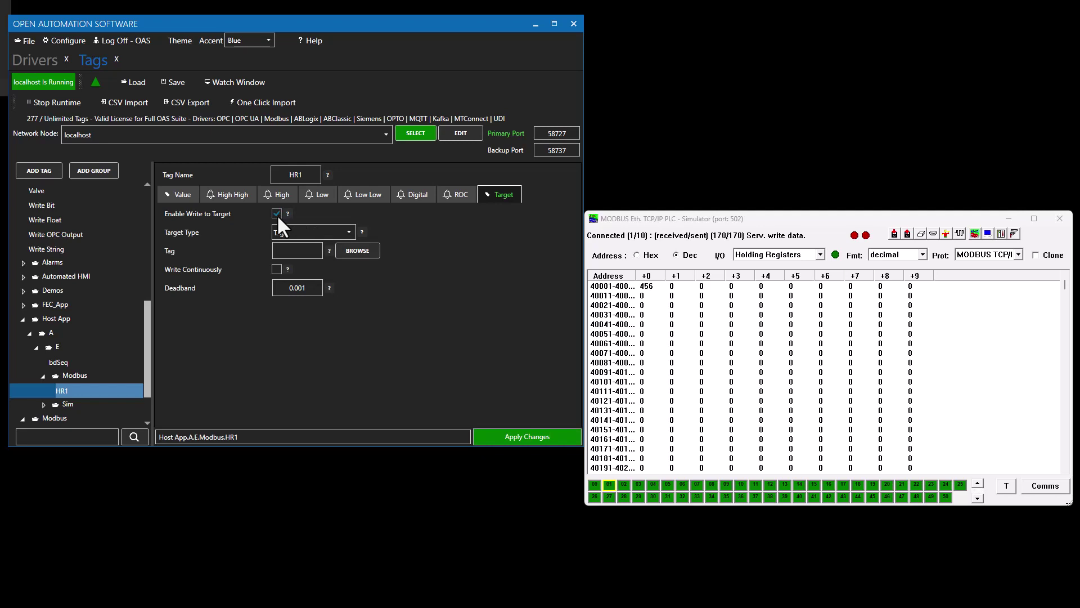
left_click(307, 251)
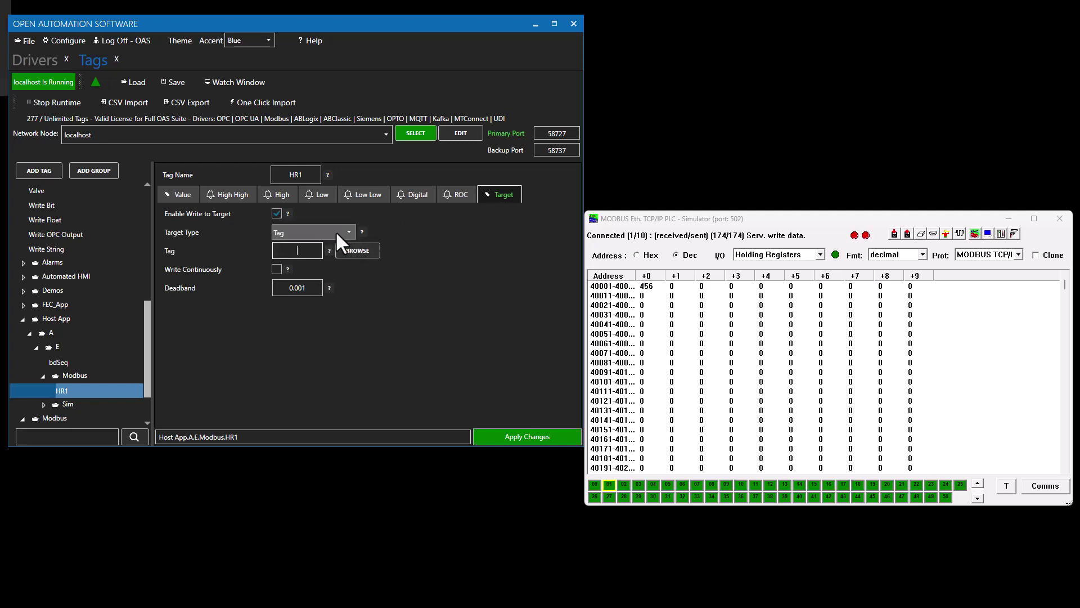
left_click(277, 213)
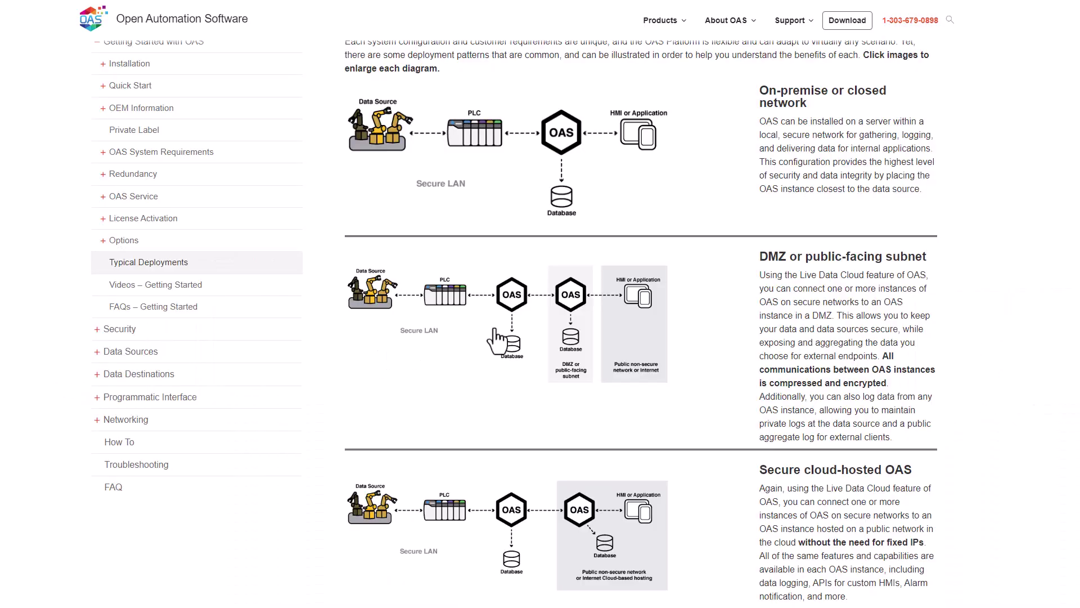
- Examine the DMZ, secure cloud-hosted and multi-tenant diagrams on the Knowledge Base's Typical Deployments page
left_click(570, 322)
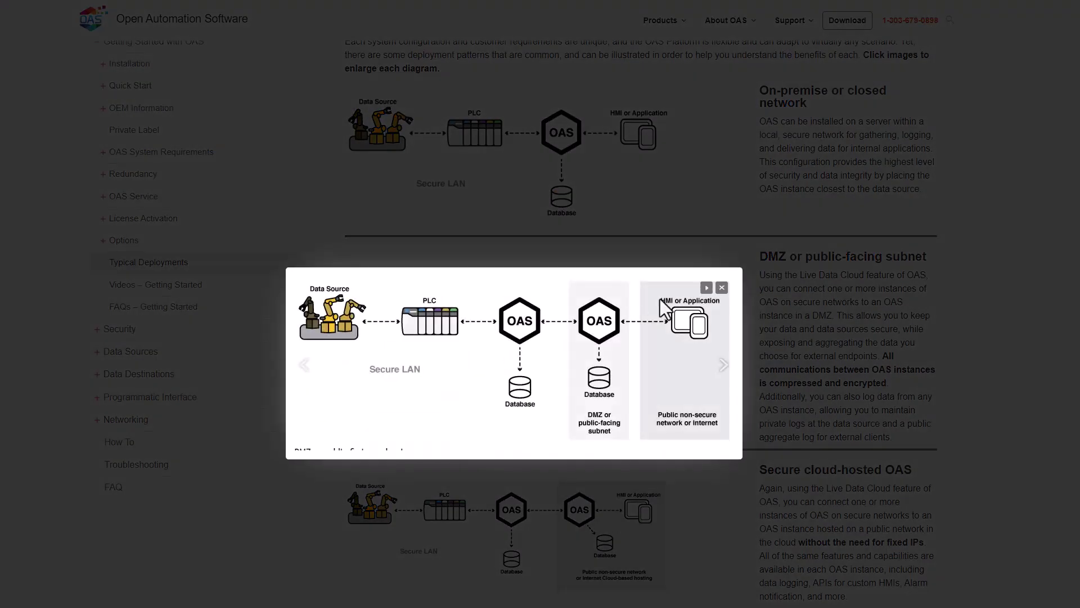
left_click(722, 287)
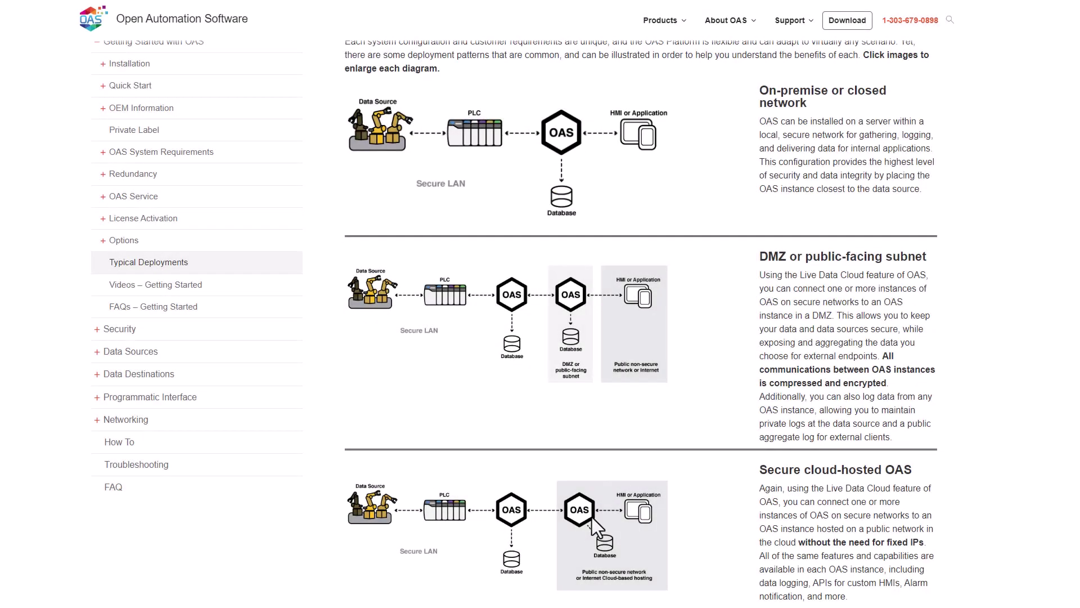
left_click(584, 533)
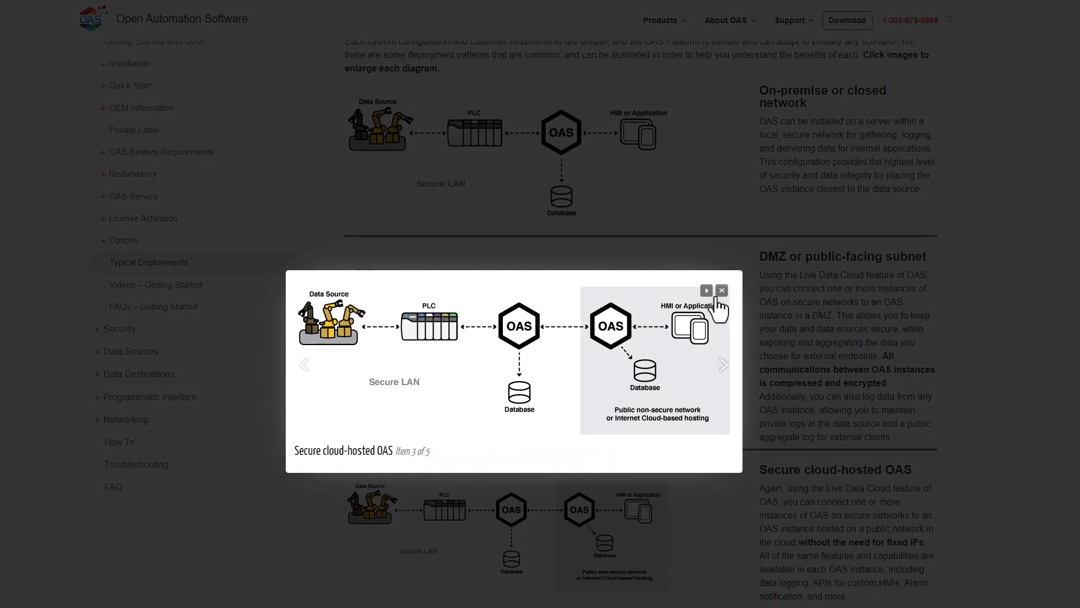
left_click(722, 291)
scroll(403, 469, "down", 5)
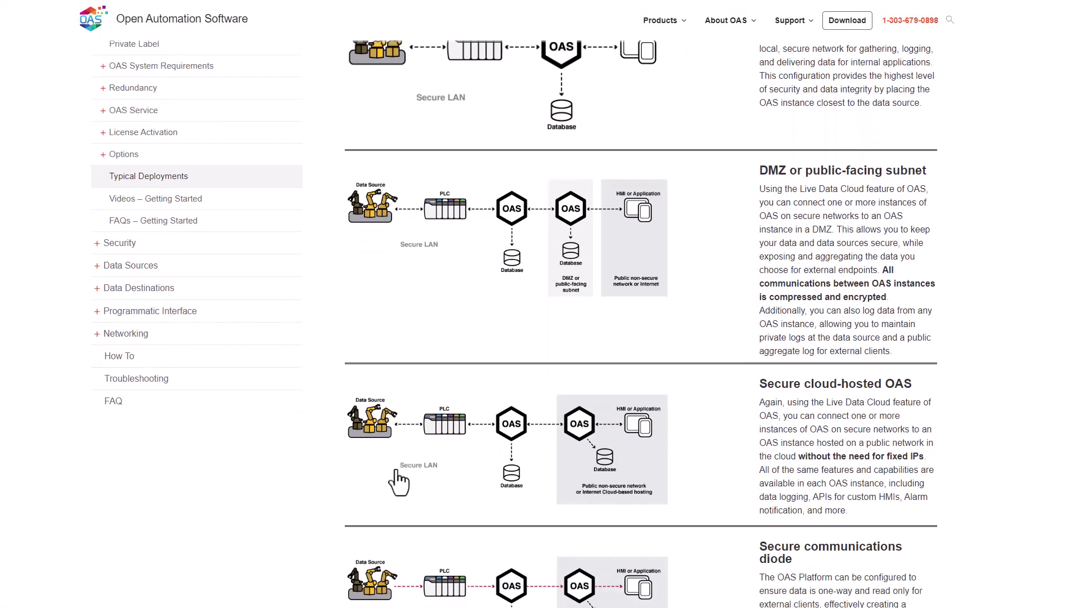
scroll(393, 480, "down", 2)
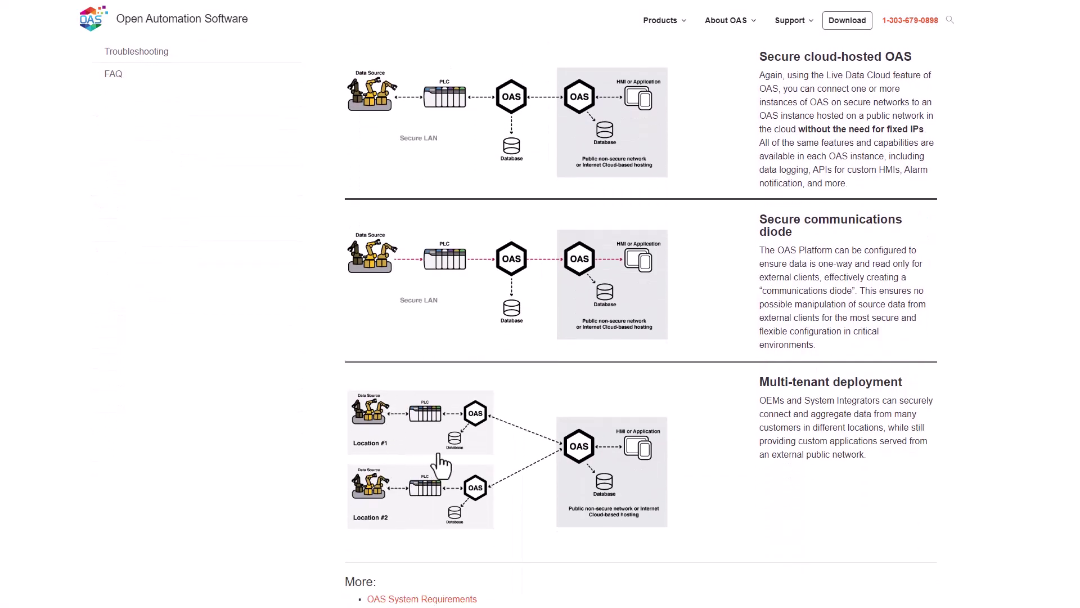
left_click(461, 456)
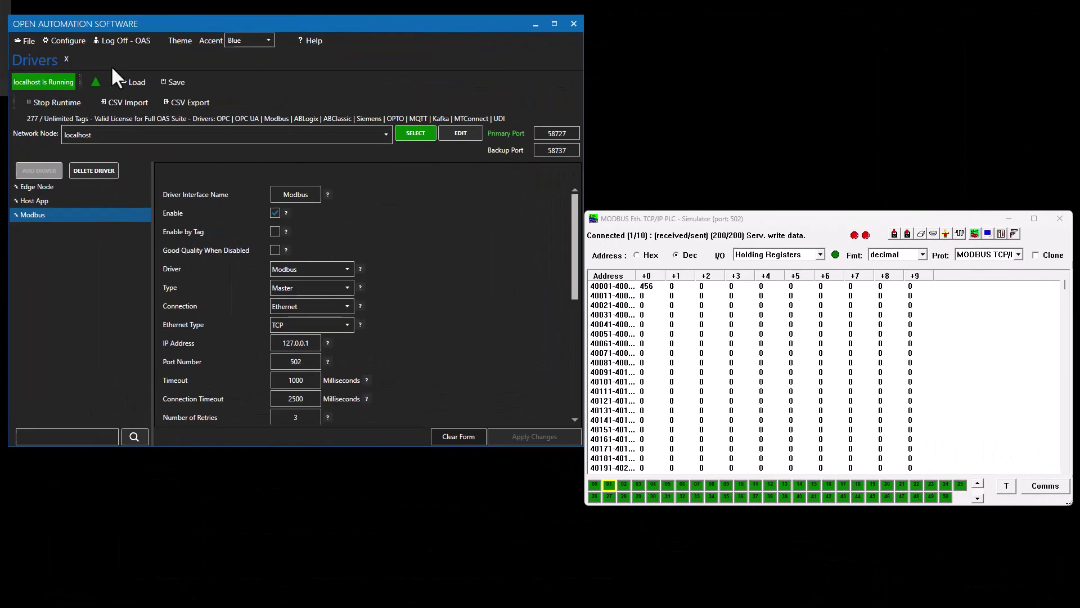
- Save the driver configuration as SpB-Example and set it as the default configuration to load on startup
left_click(180, 82)
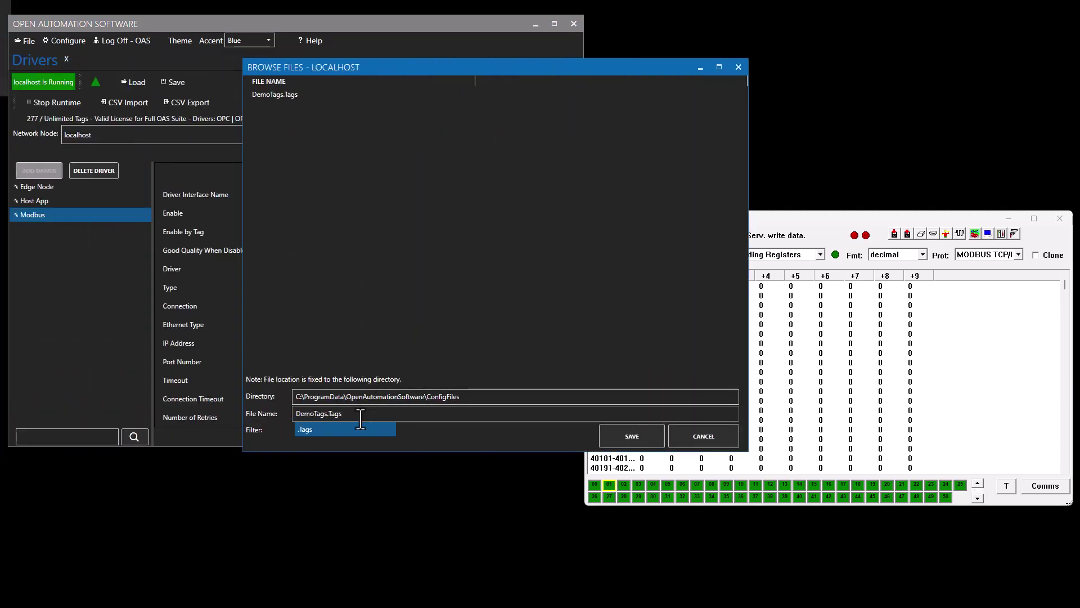
left_click(268, 415)
type("SpB")
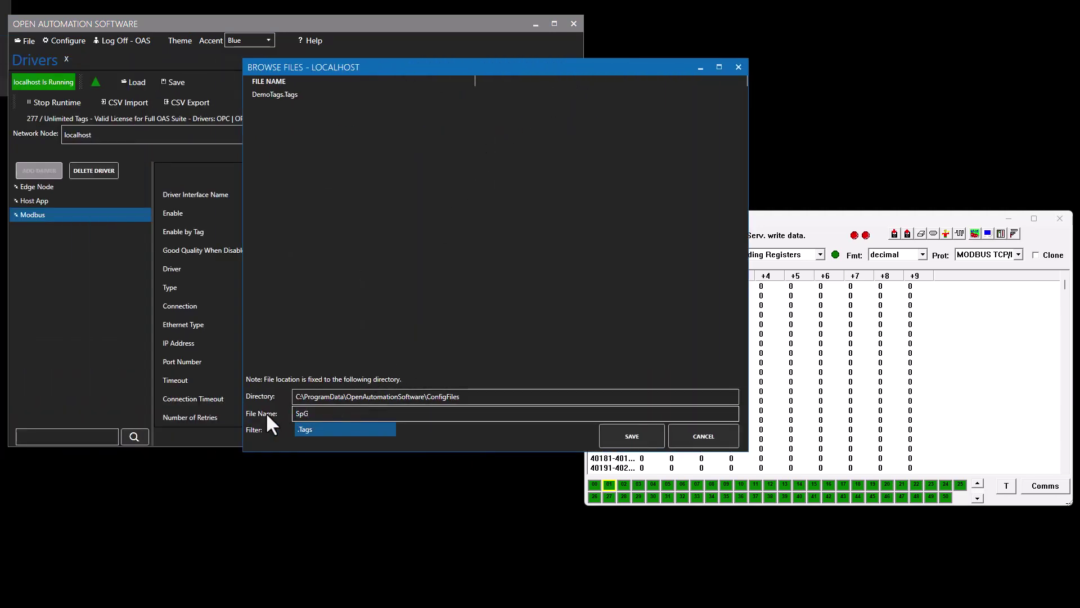
type("=")
type("E")
type("xample")
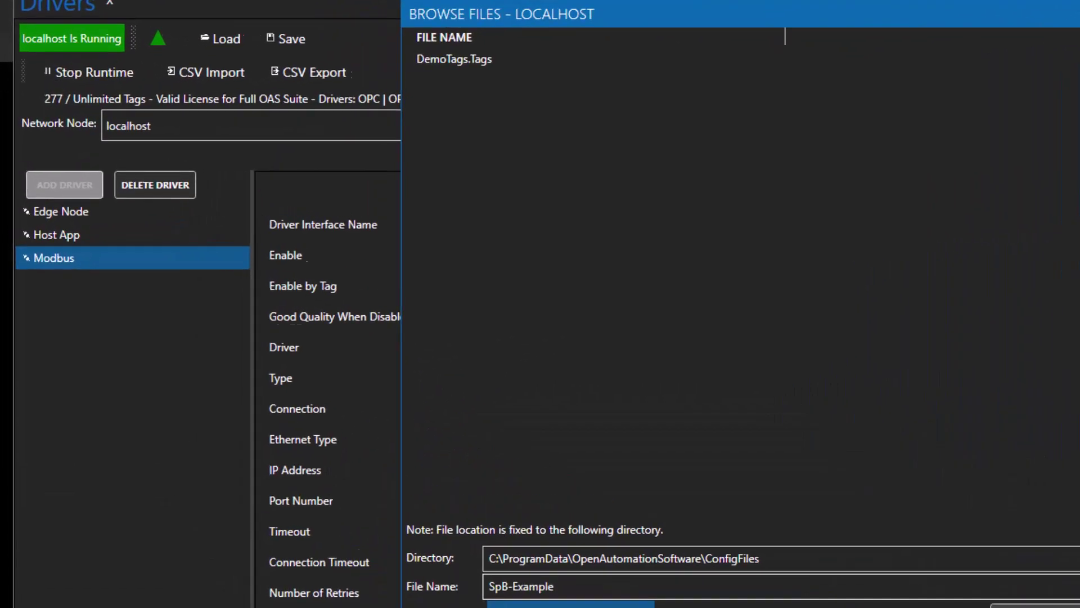
left_click(653, 439)
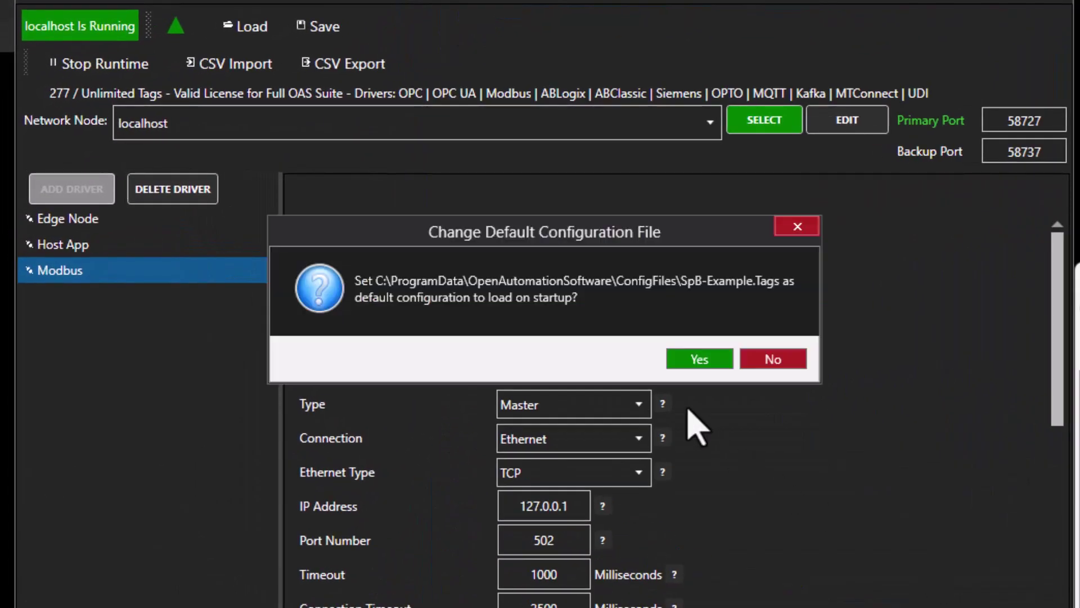
left_click(708, 363)
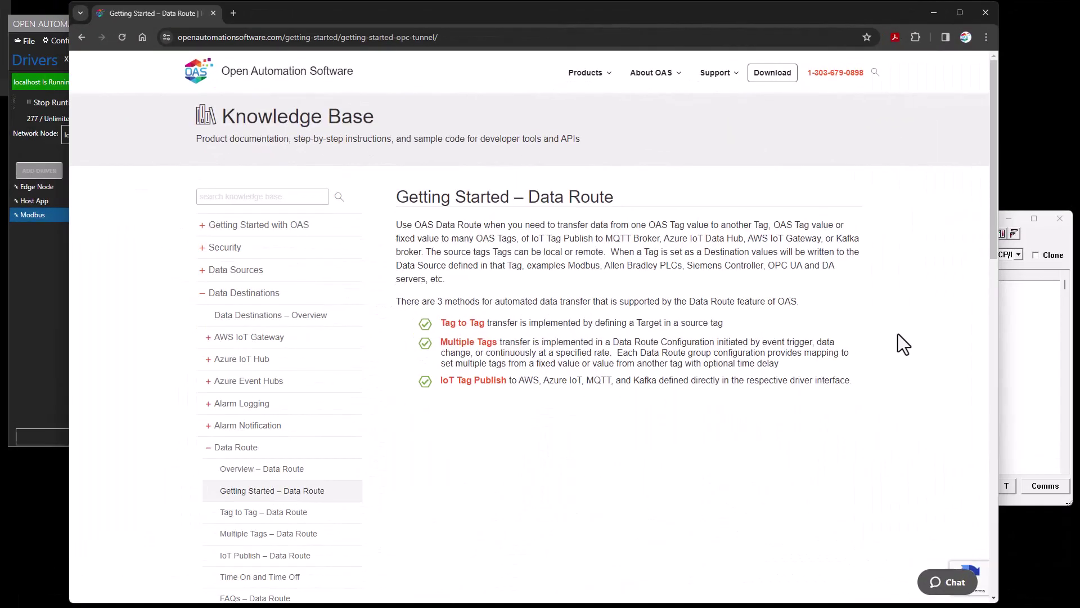
- Open the What is OAS? page on the OAS website and enlarge its platform overview diagram
mouse_move(667, 80)
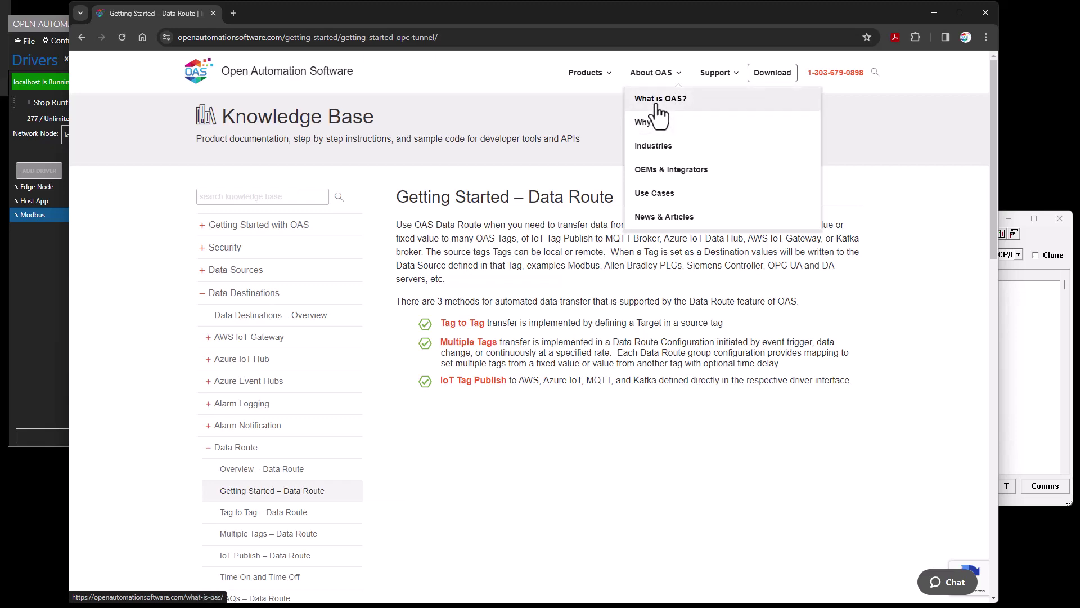
left_click(657, 107)
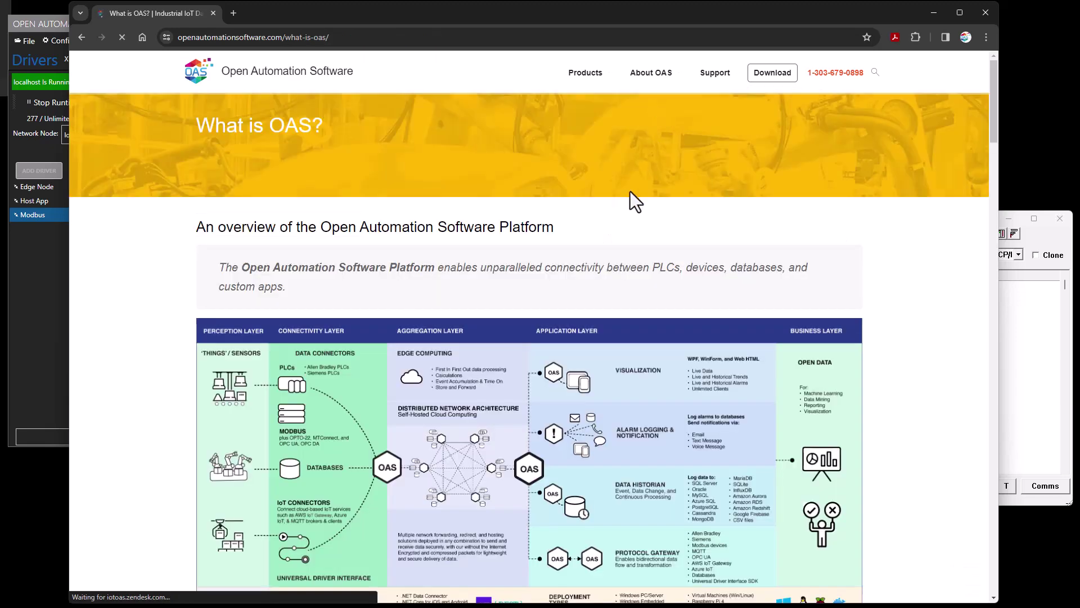
scroll(575, 397, "down", 2)
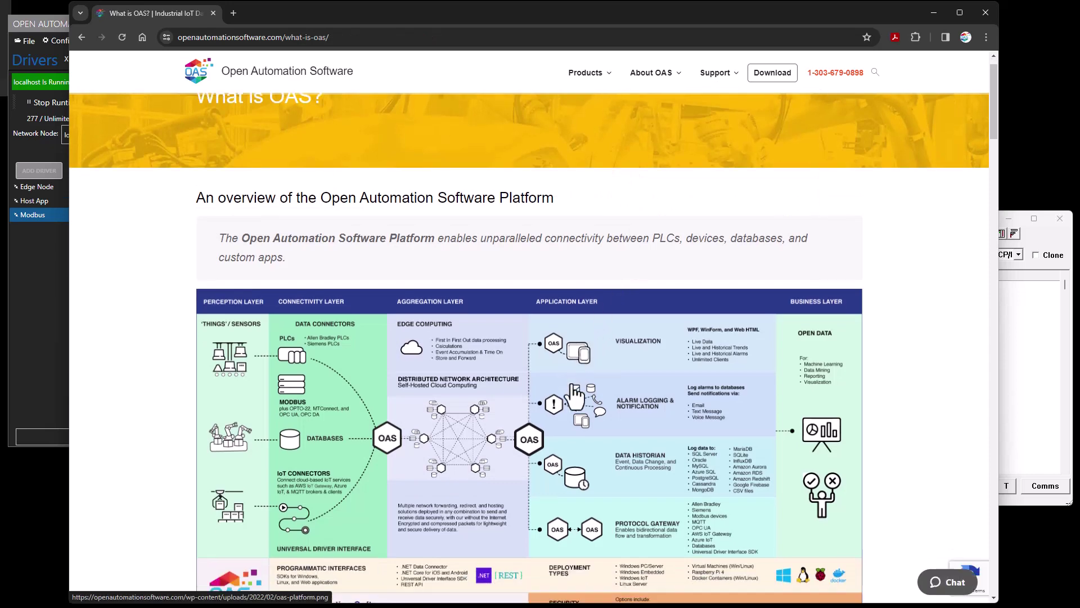
scroll(575, 397, "down", 2)
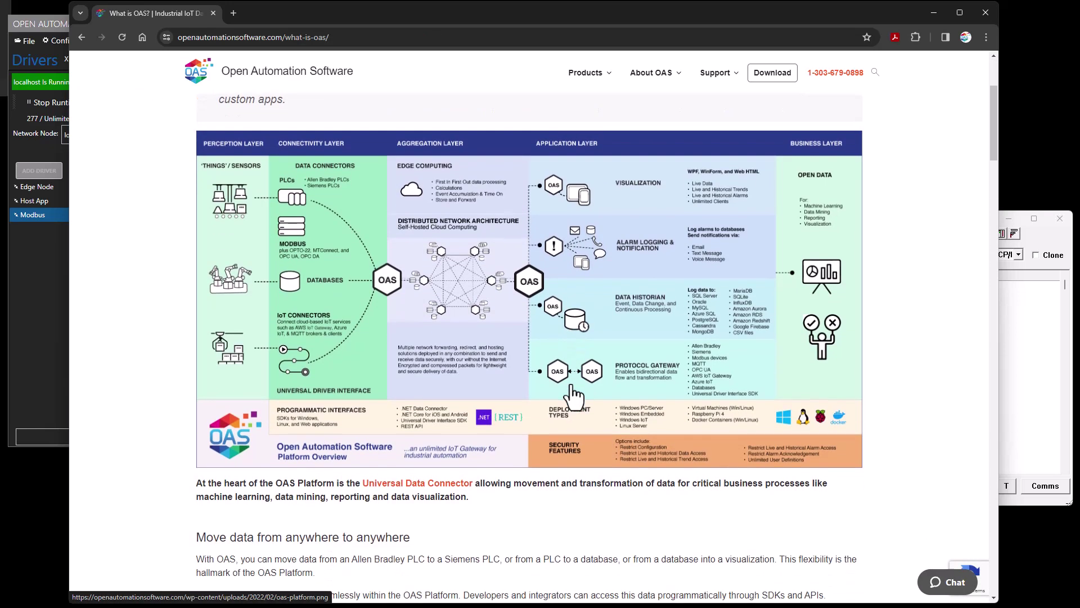
left_click(541, 353)
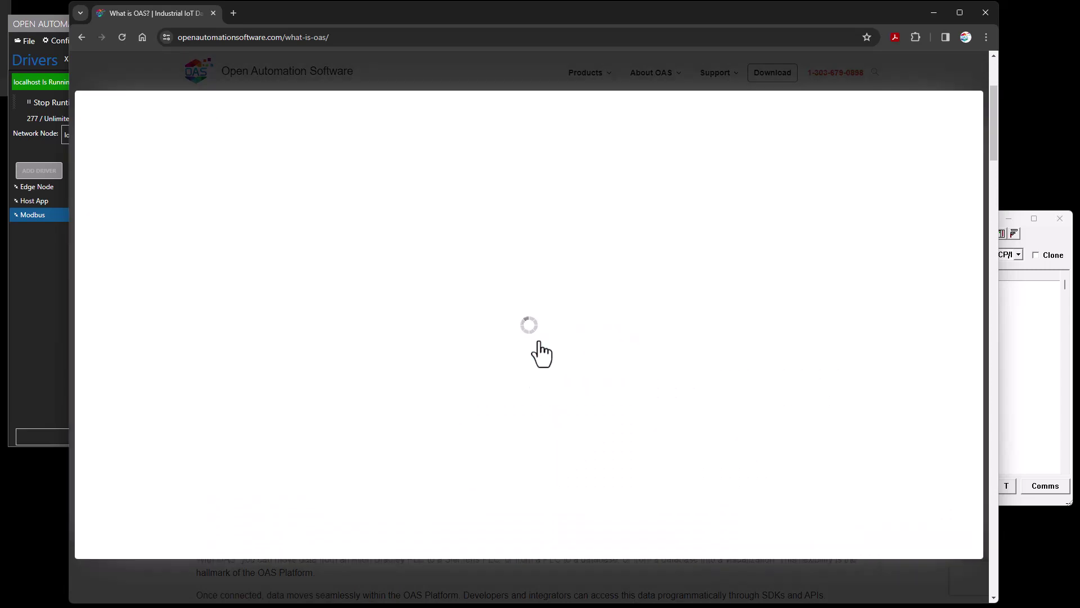